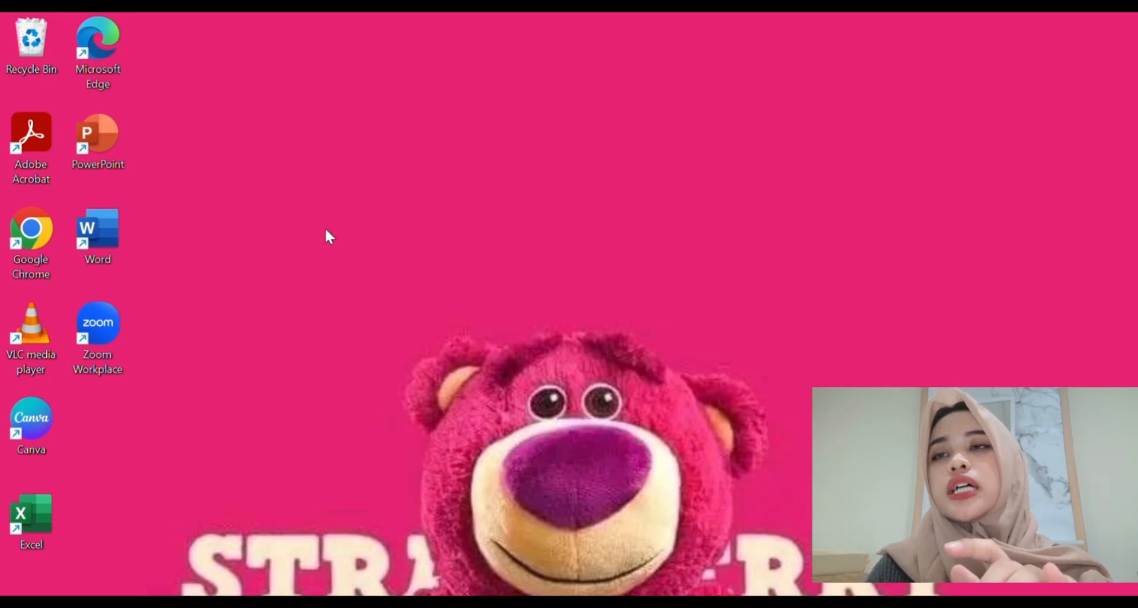
Open Excel and enter the column headers Harga, Jumlah and Total in cells B3 to D3.
double_click(17, 514)
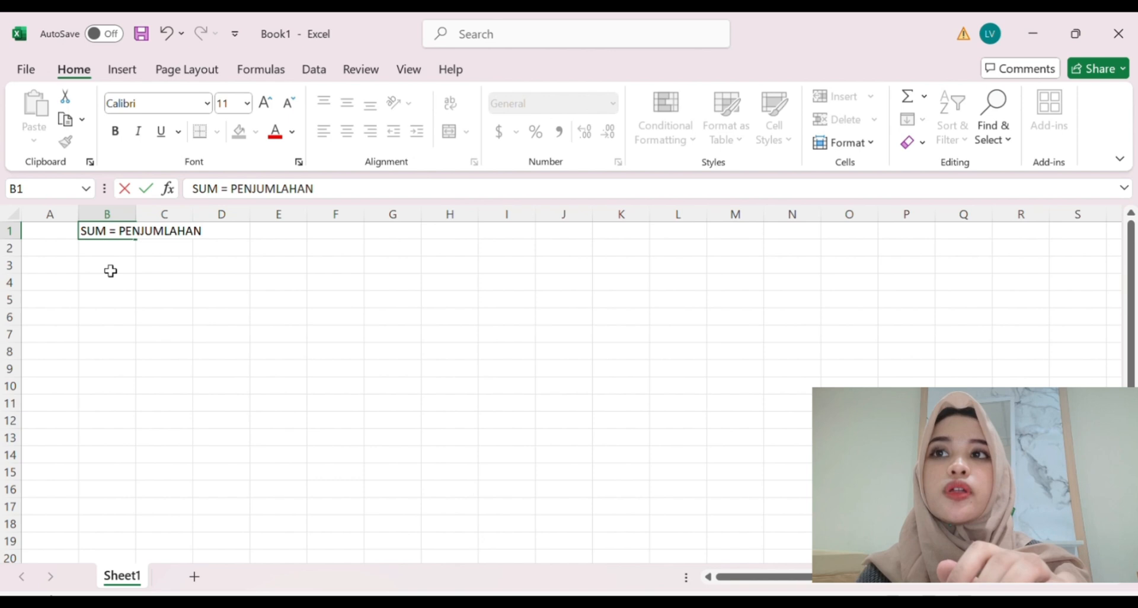
click(109, 270)
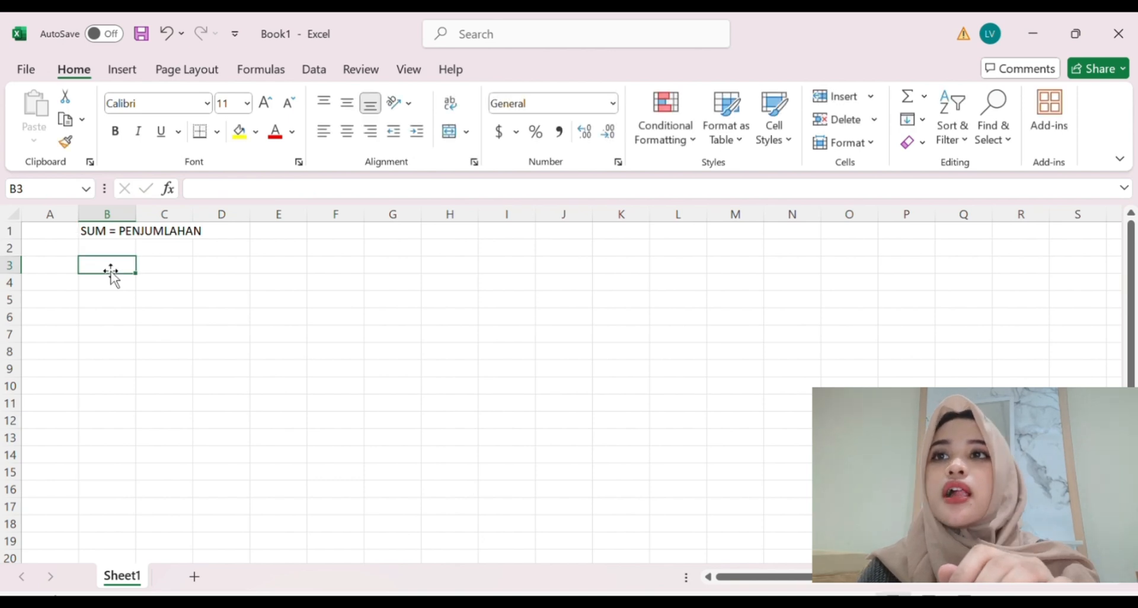
text(Harga)
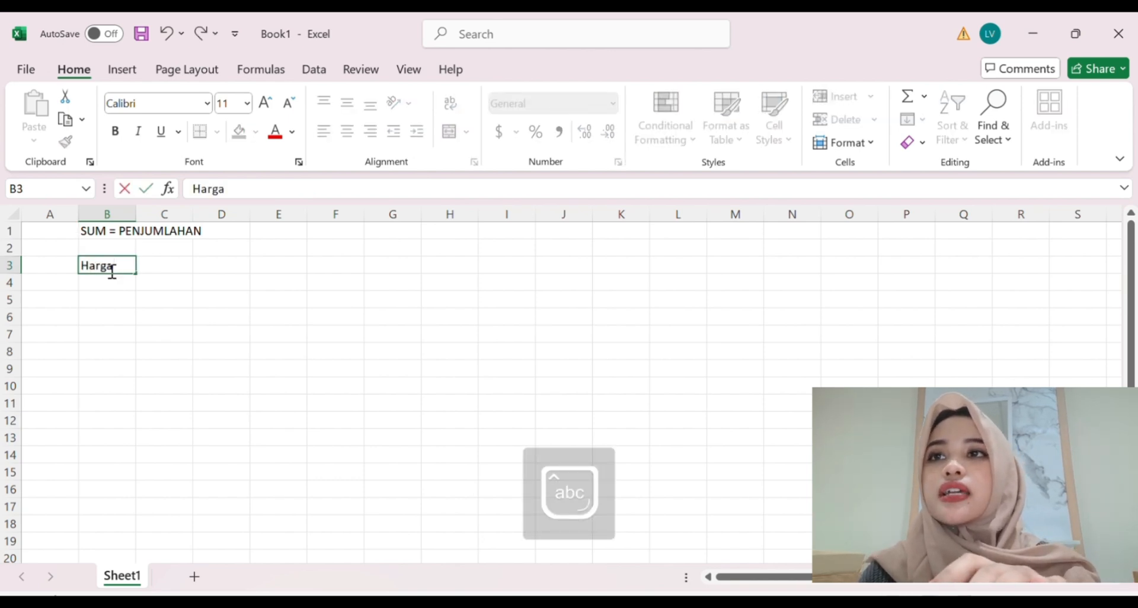
key(Tab)
text(J)
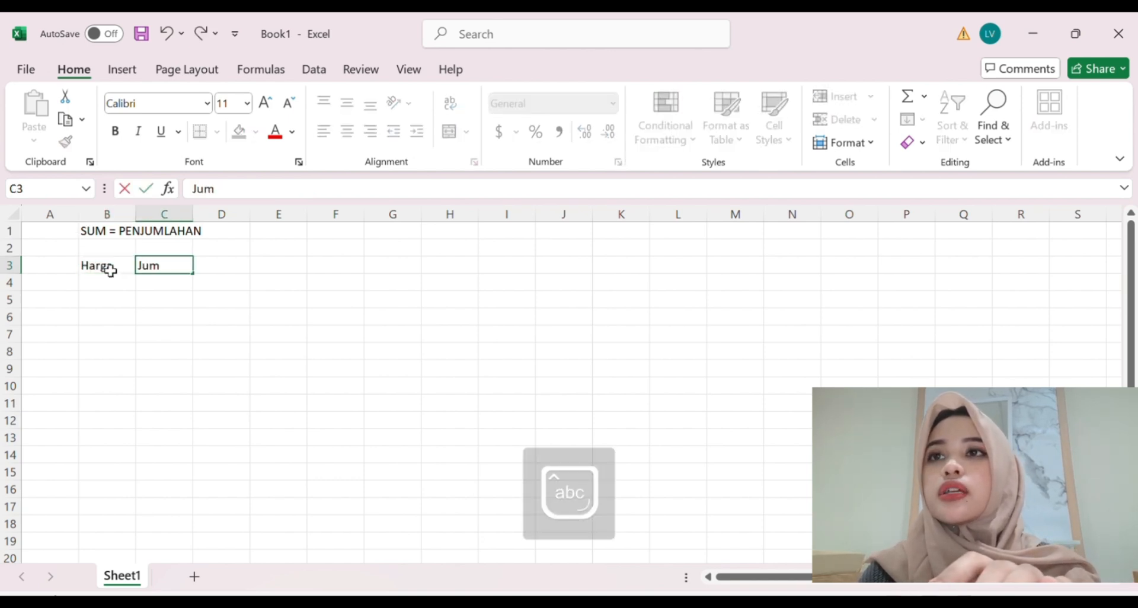
key(Tab)
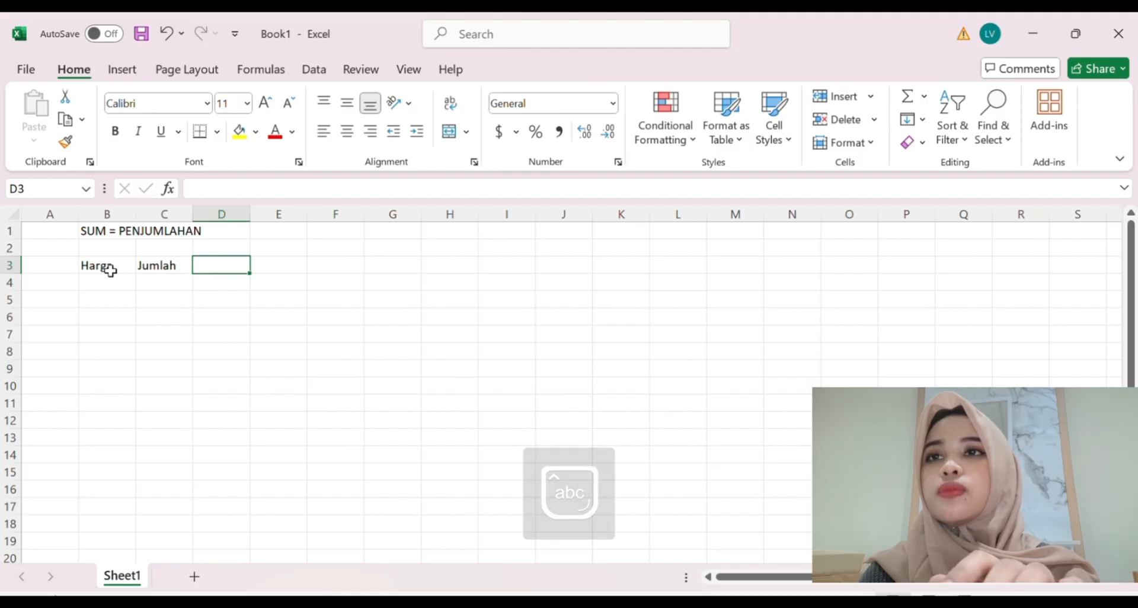
text(t)
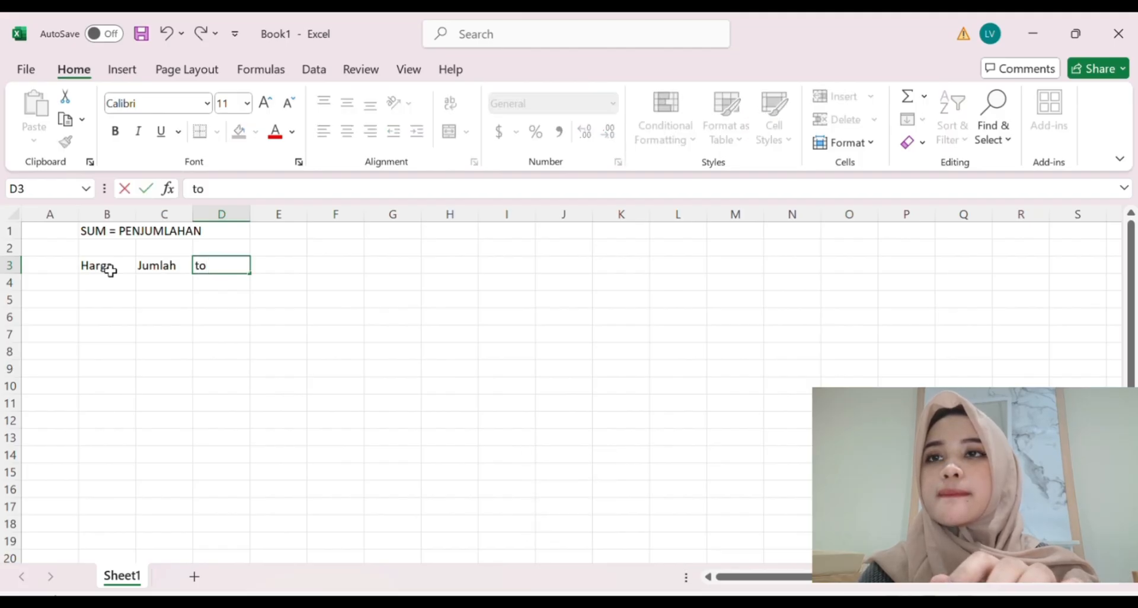
key(BackSpace)
key(Caps_Lock)
text(Total)
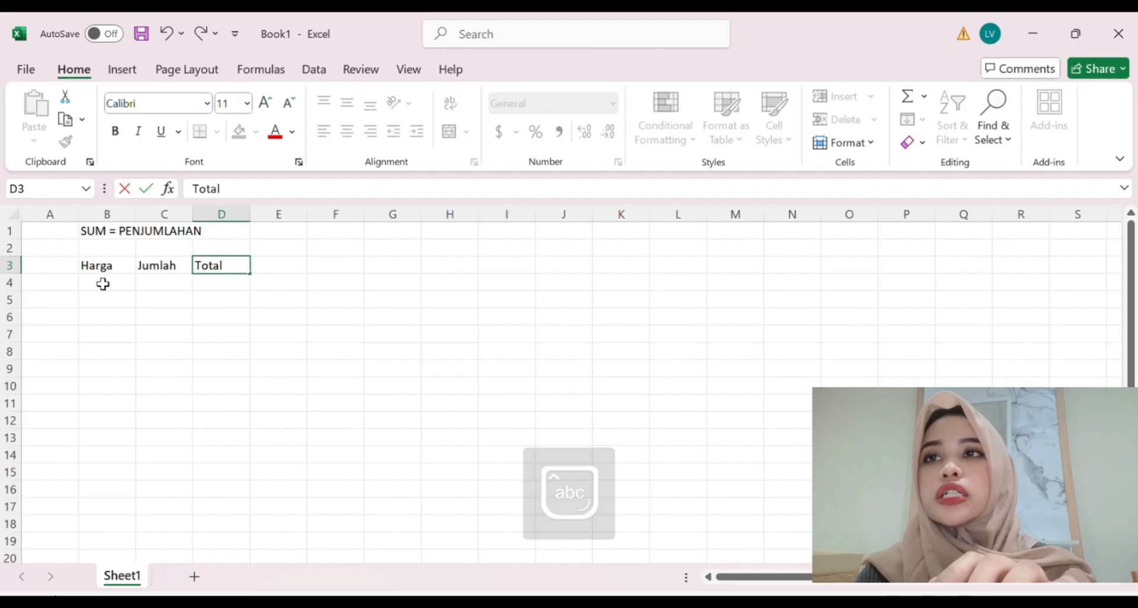
Enter the prices 95000 and 65000 in cells B4 and B5 under Harga.
click(103, 284)
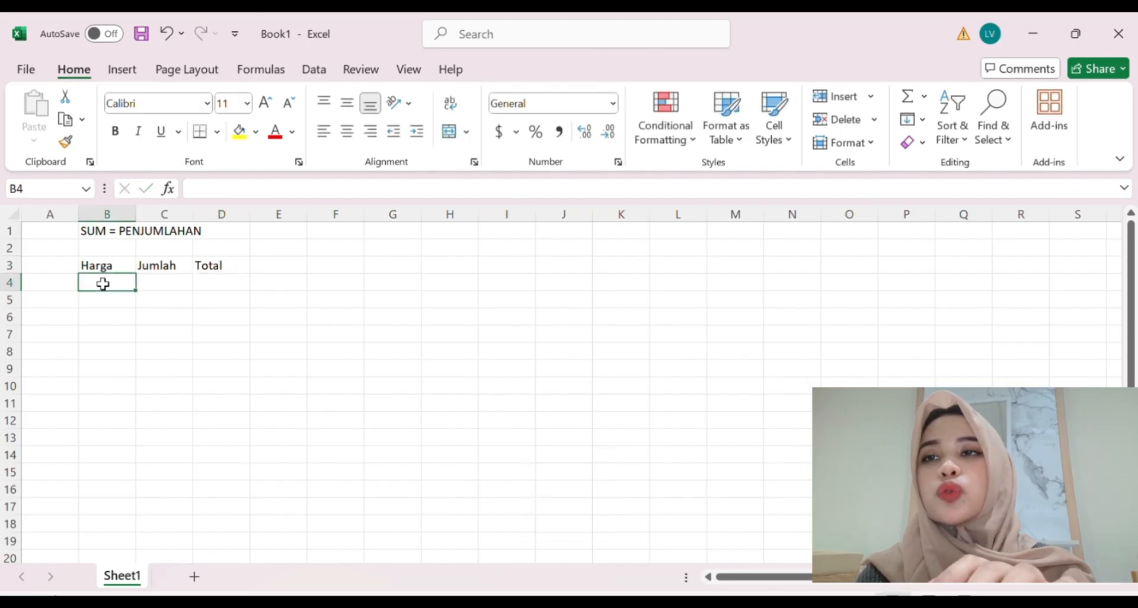
text(95000)
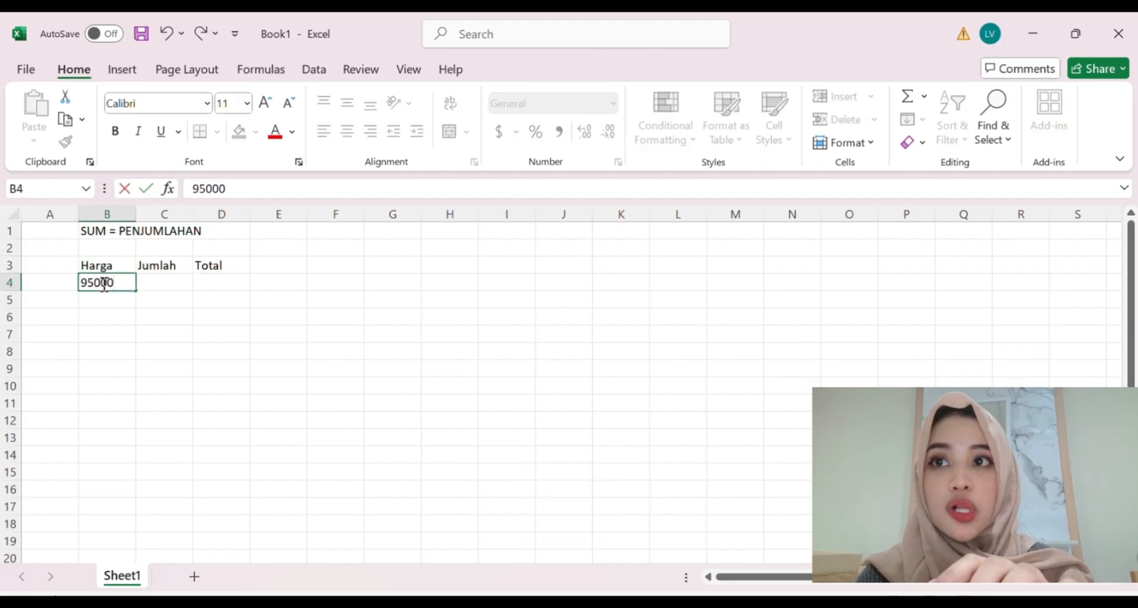
key(Return)
text(65000)
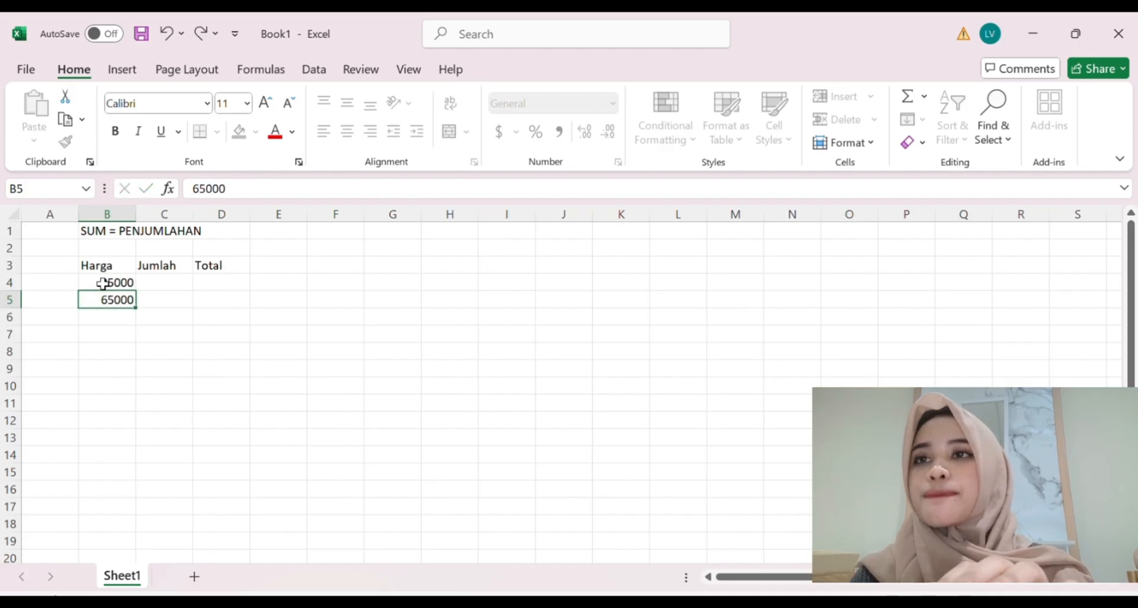
key(Return)
Enter the prices 90000, 89000 and 75000 in cells B6 to B8 under Harga.
text(90)
key(Return)
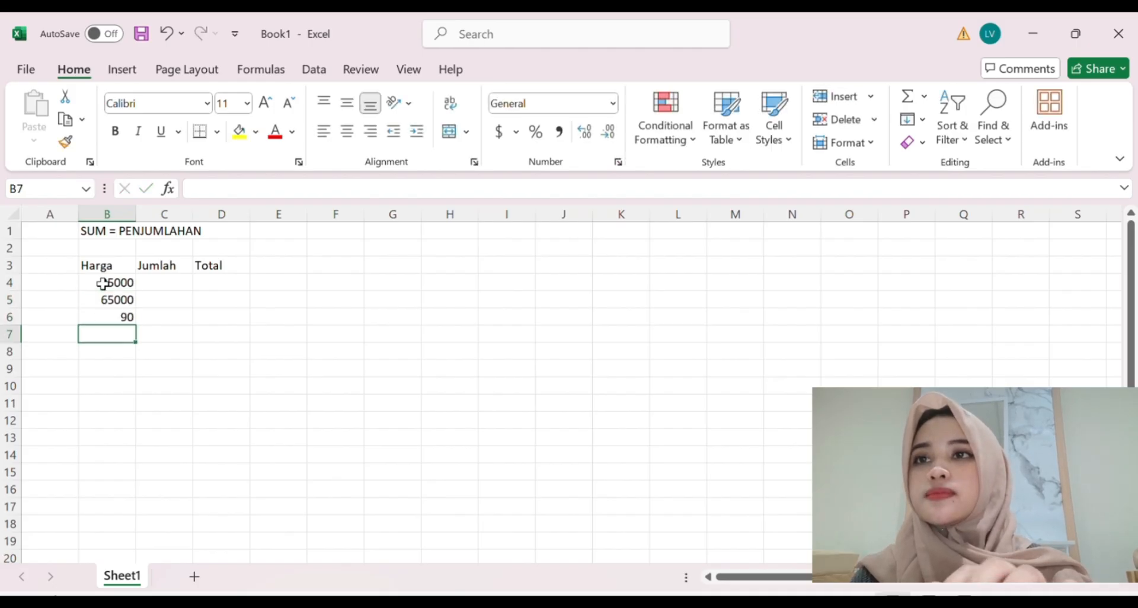
click(97, 312)
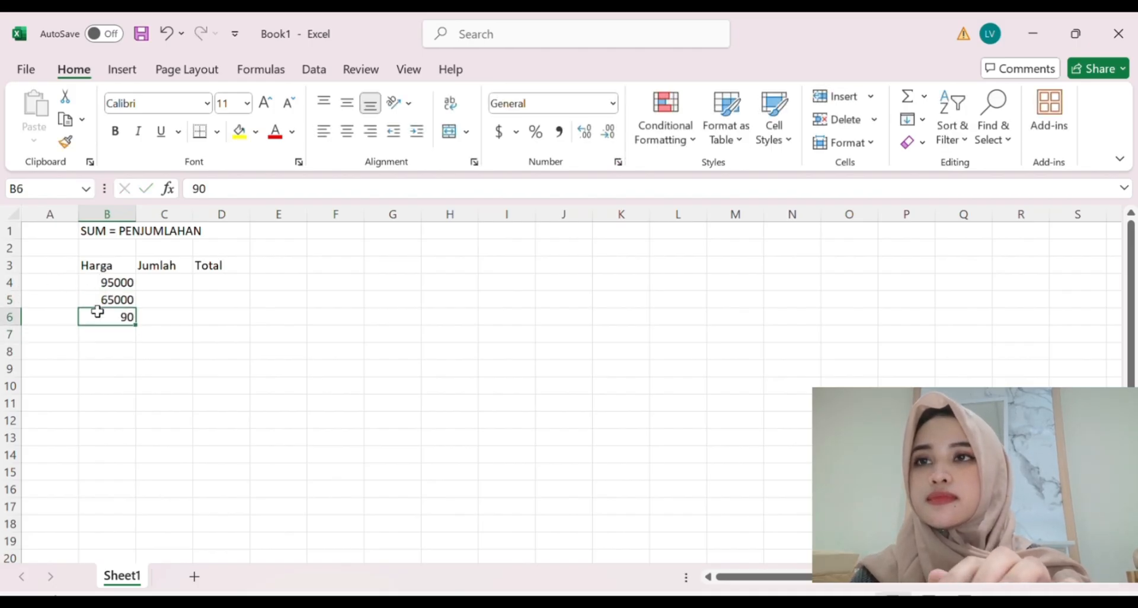
text(00)
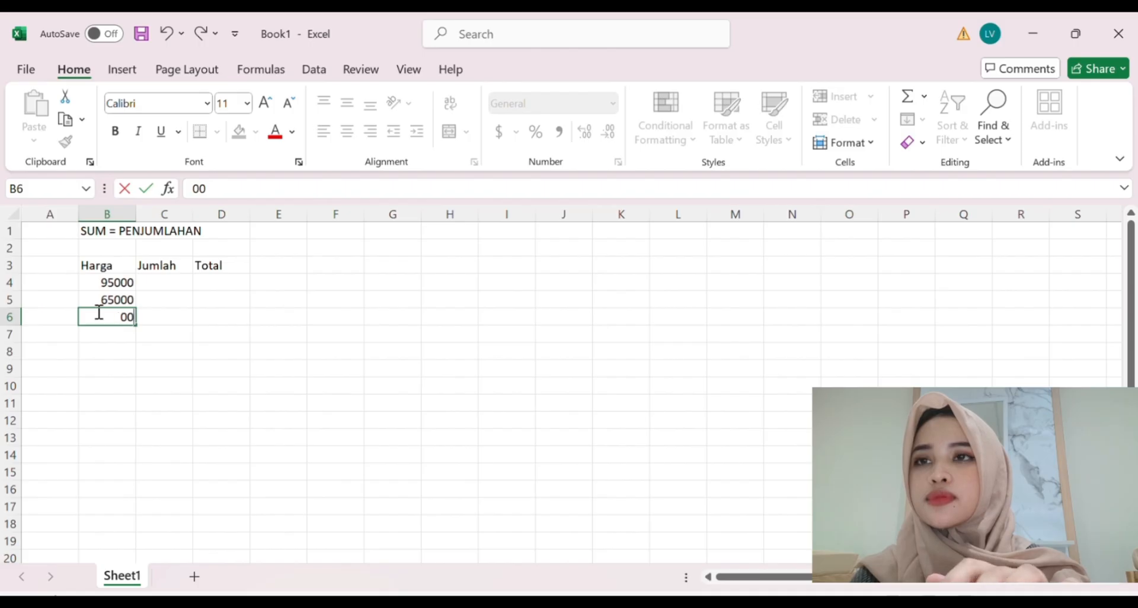
key(BackSpace)
key(BackSpace)
text(0000)
key(Return)
text(89000)
key(Return)
text(75000)
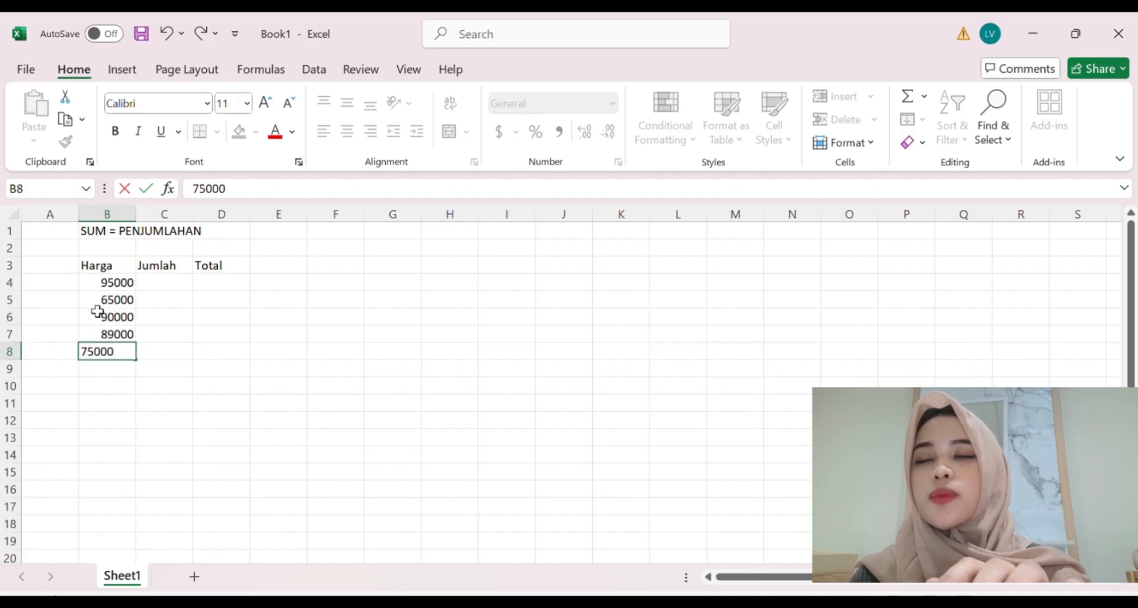
key(Return)
Enter the quantities 5, 7, 3, 9 and 6 in cells C4 to C8 under Jumlah.
click(171, 278)
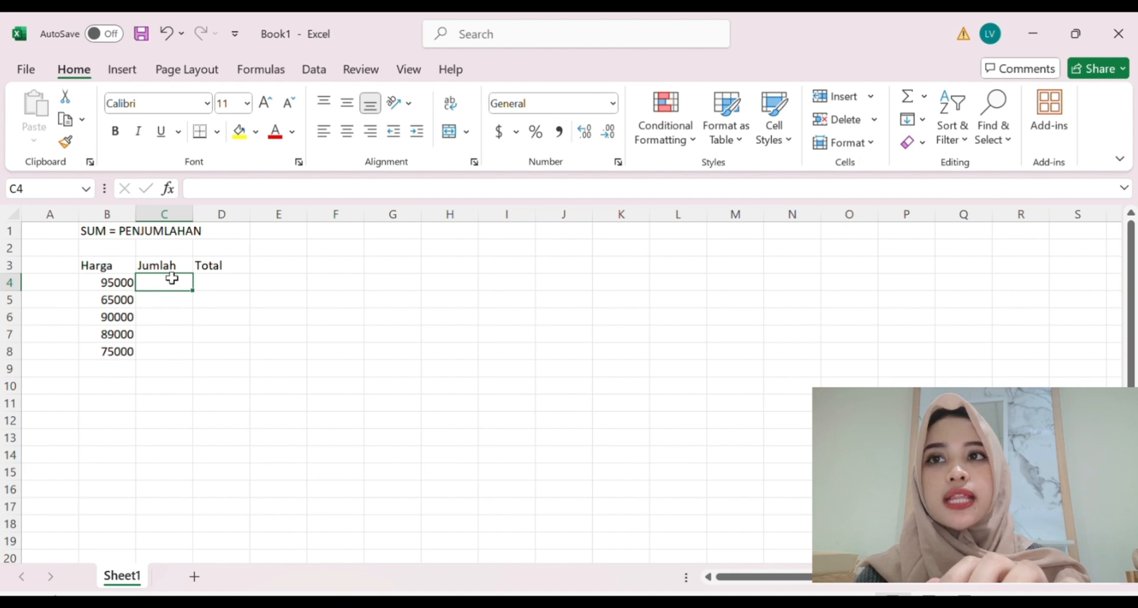
text(5)
key(Return)
text(7)
key(Return)
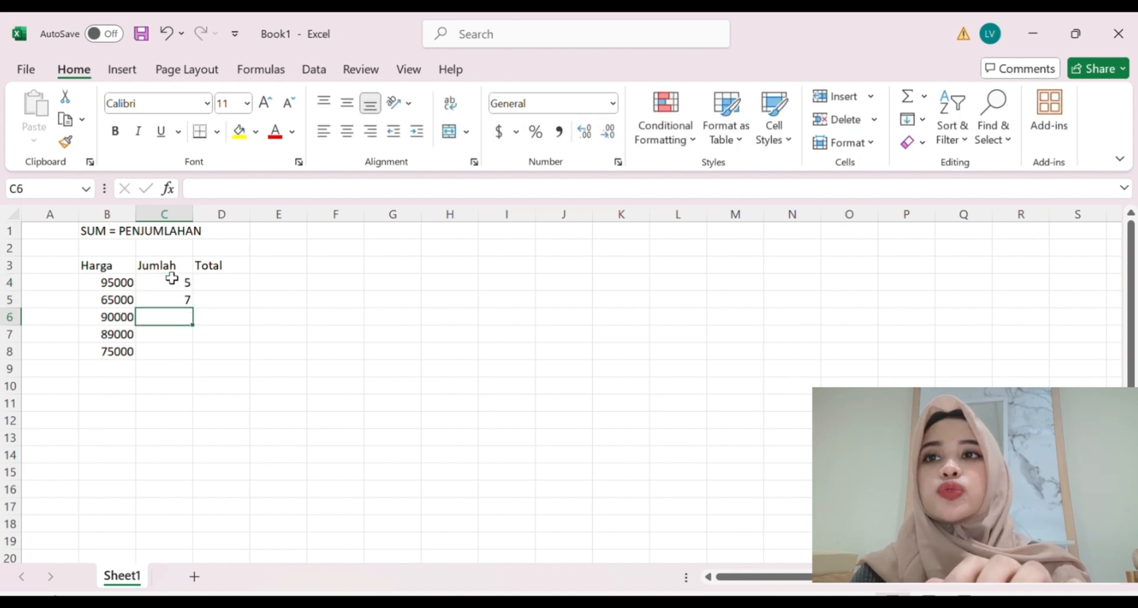
text(3)
key(Return)
text(9)
key(Return)
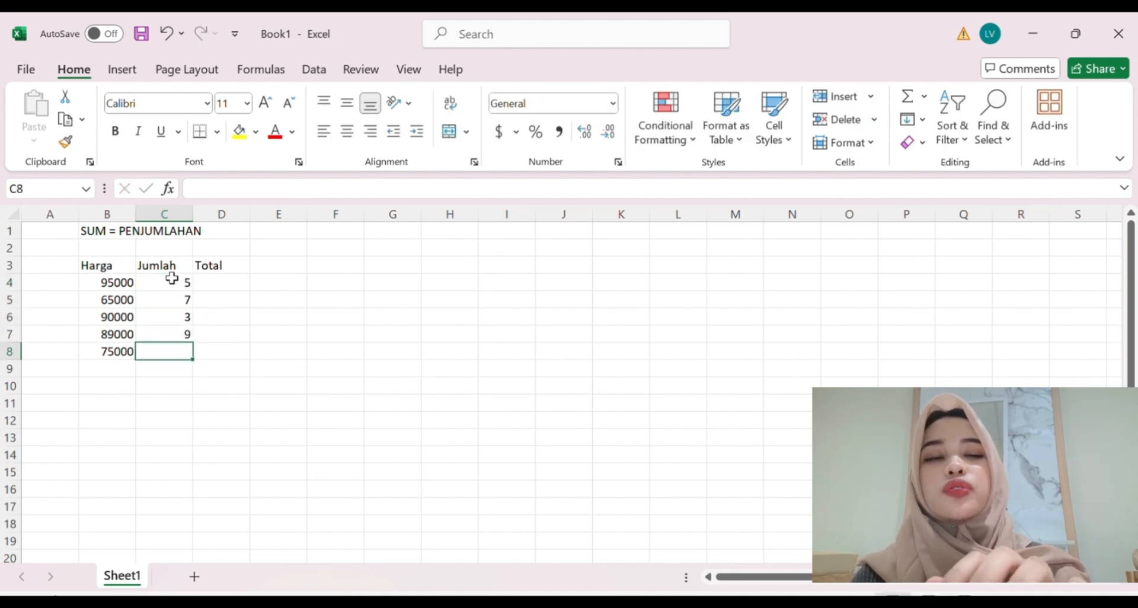
text(6)
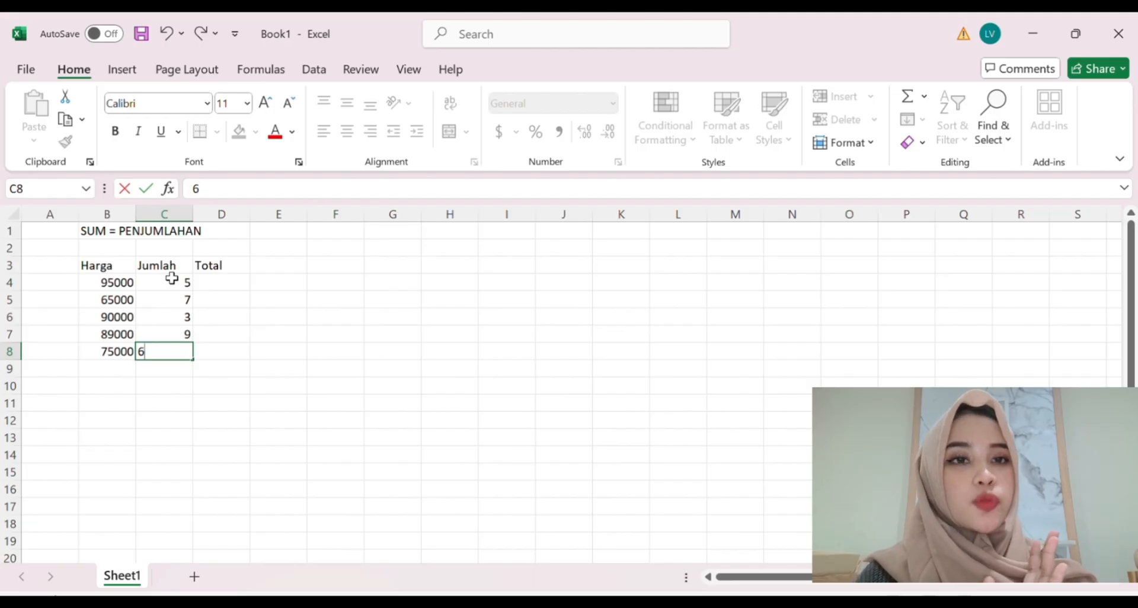
Enter the formula =SUM(B4*C4) in cell D4 to calculate the first row's Total.
click(218, 286)
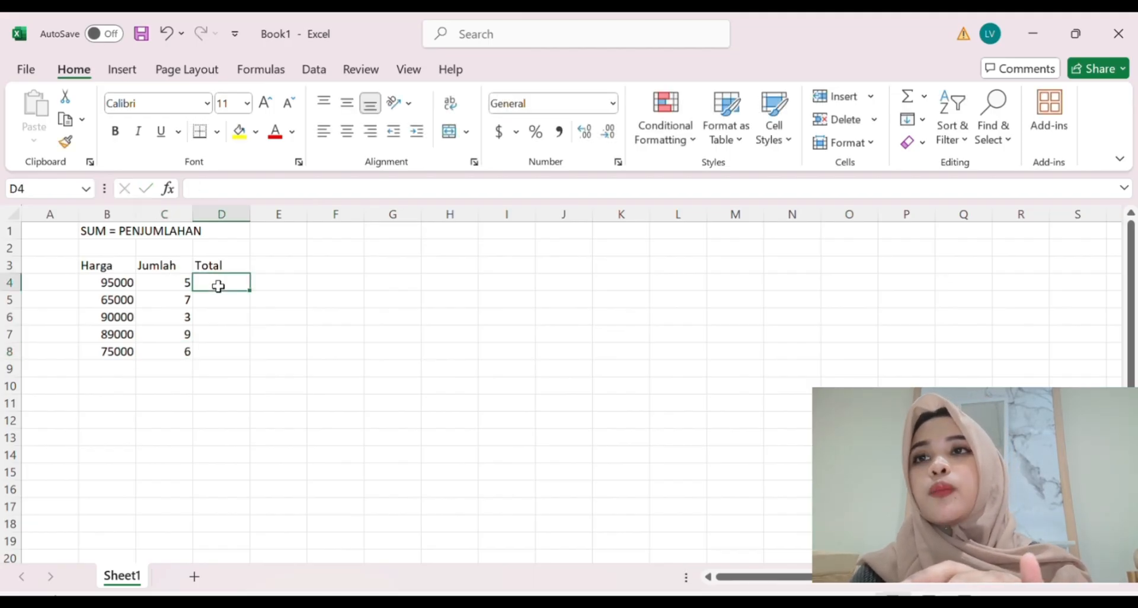
text(=)
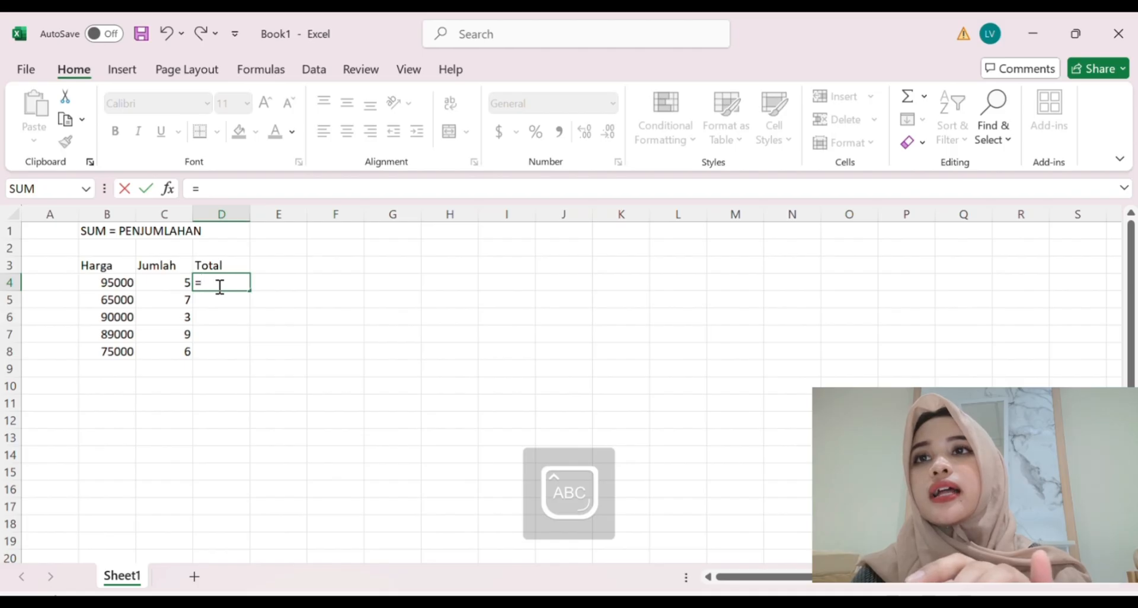
text(SUM()
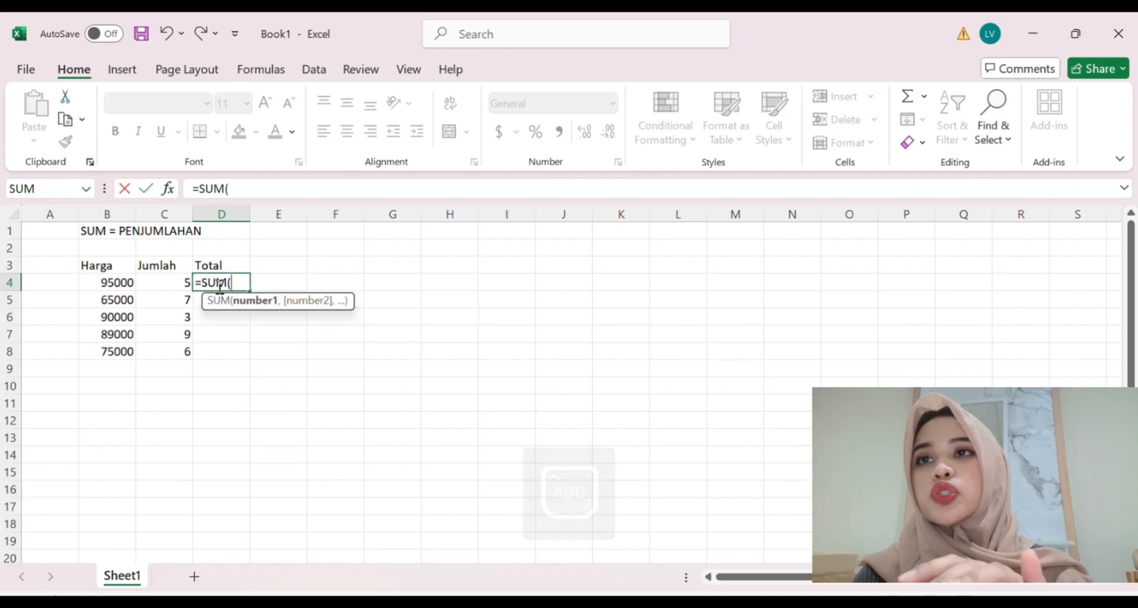
click(113, 284)
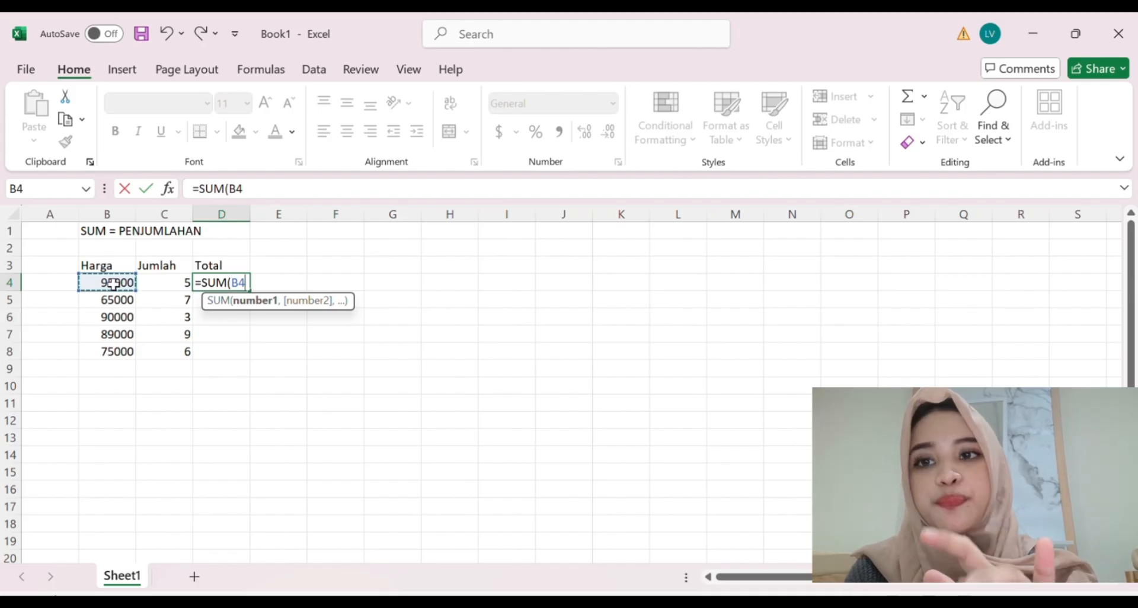
text(*)
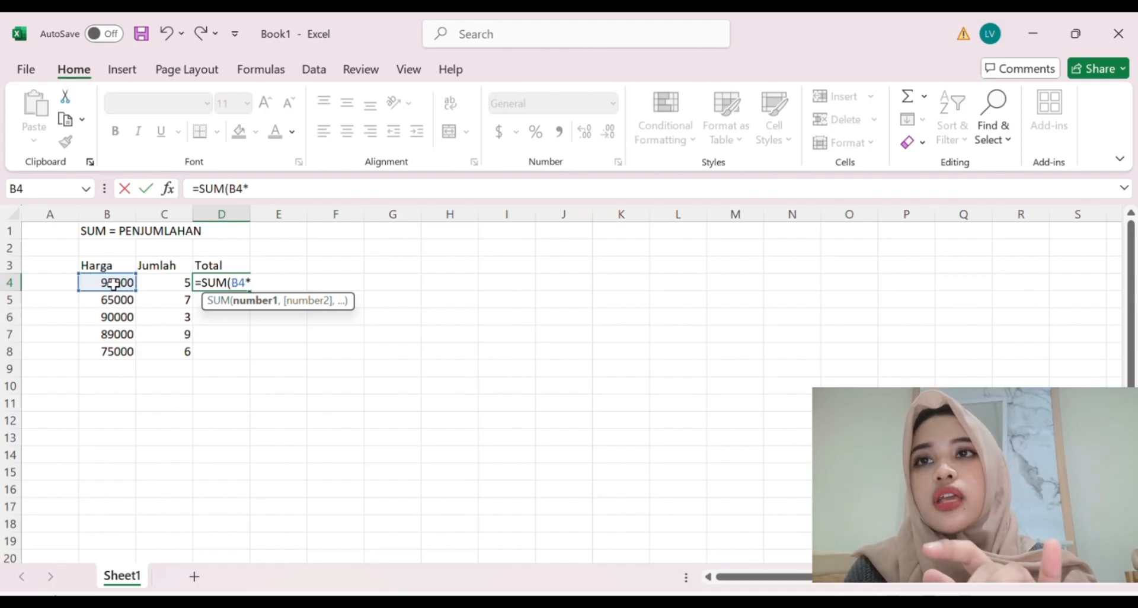
click(148, 281)
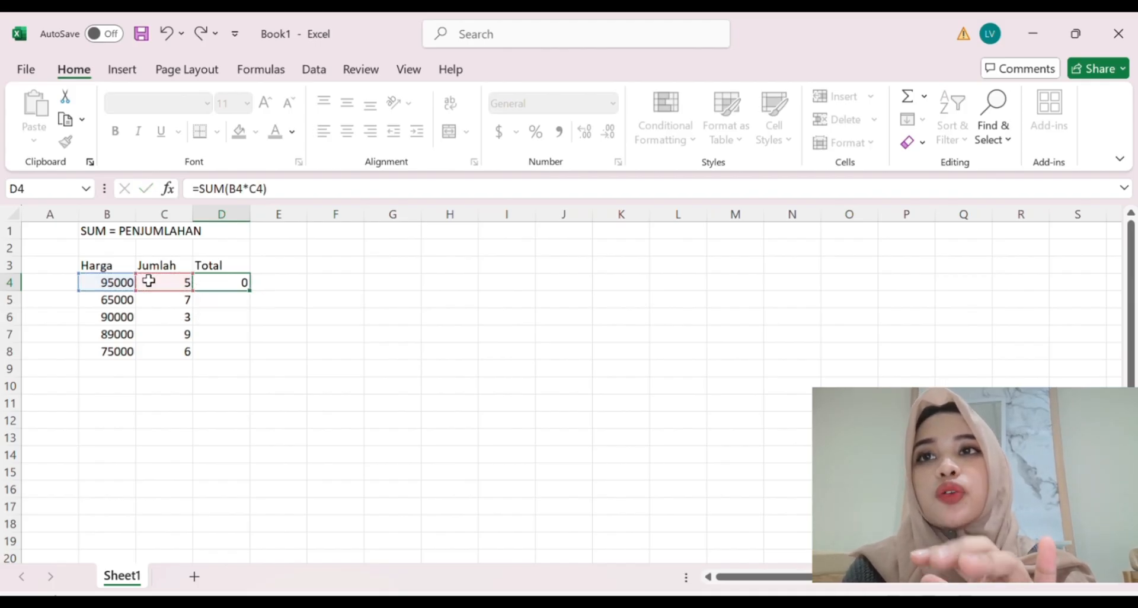
key(Return)
Fill the Total formula from D4 down through D8.
click(223, 284)
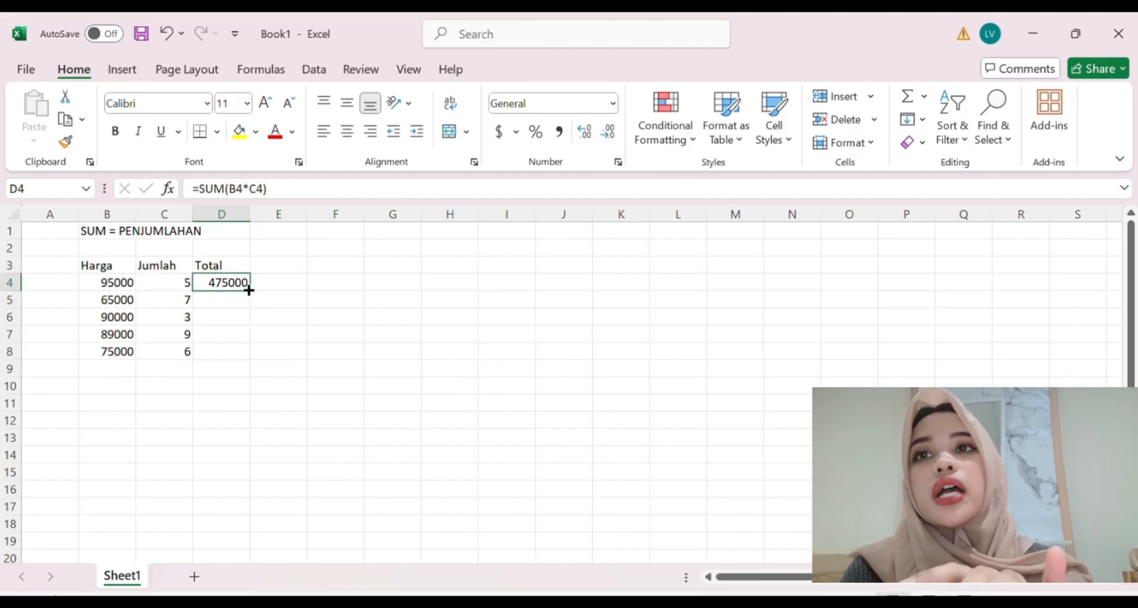
drag(250, 290, 252, 355)
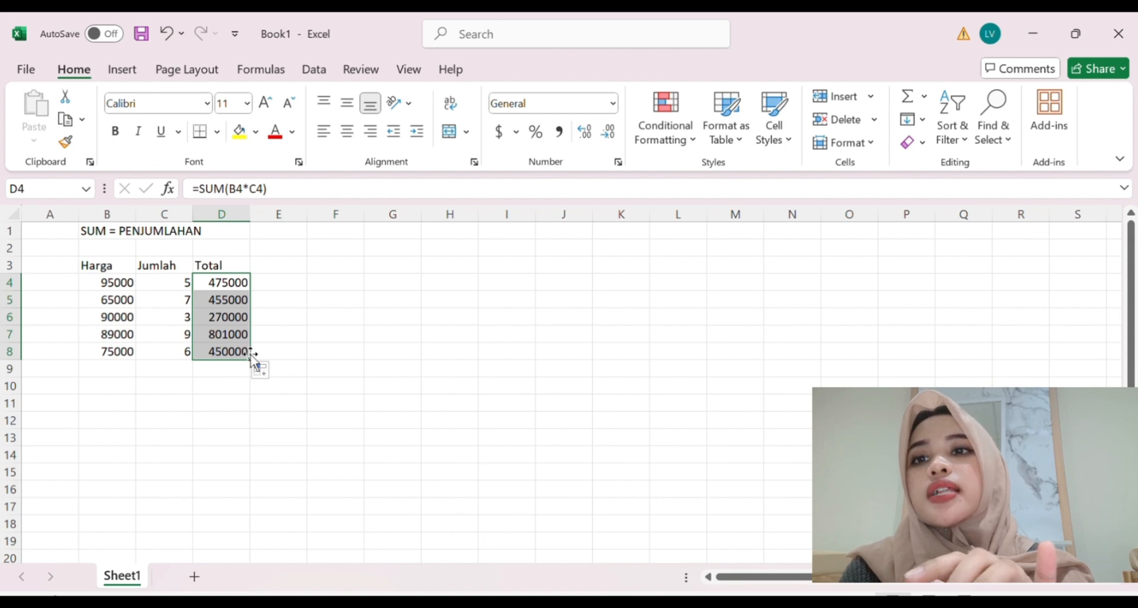
click(265, 294)
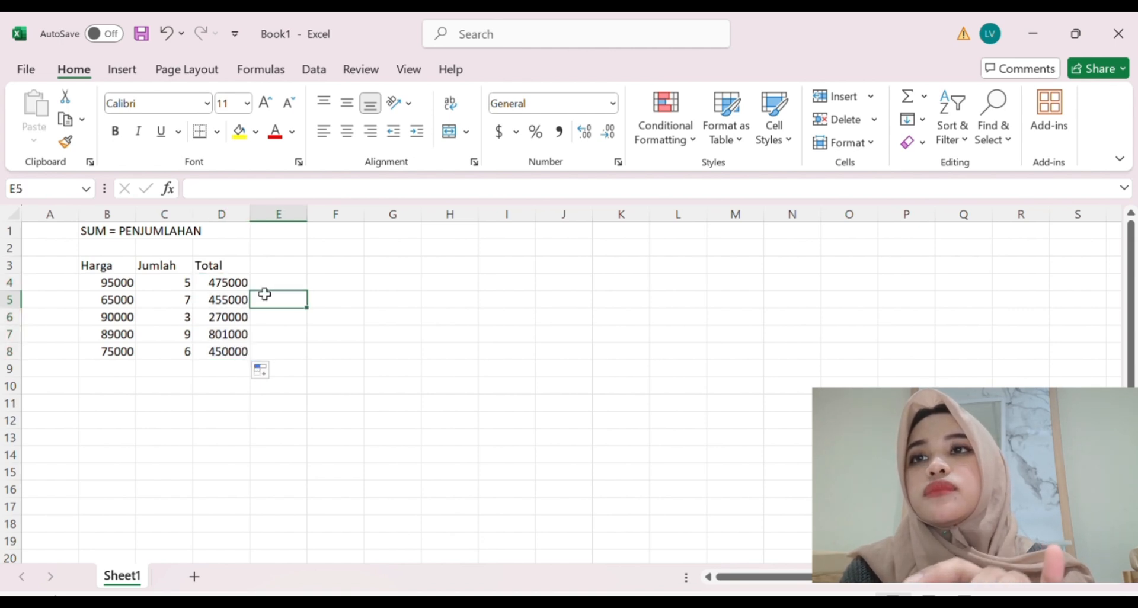
Apply all borders to the table B3:D8 and center its contents horizontally.
drag(101, 270, 239, 348)
click(218, 131)
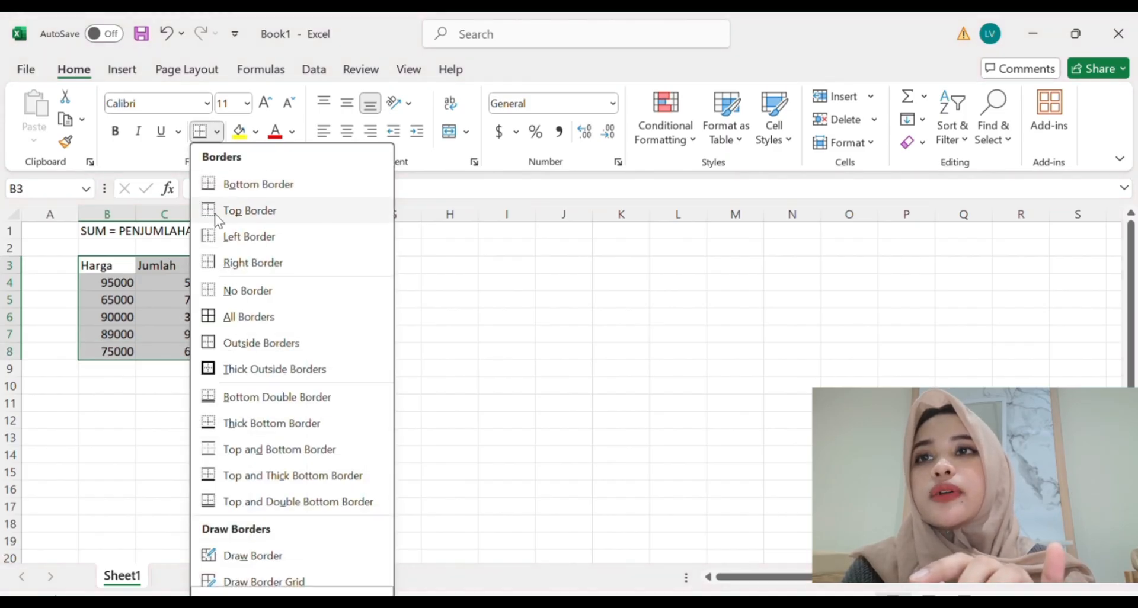
click(232, 316)
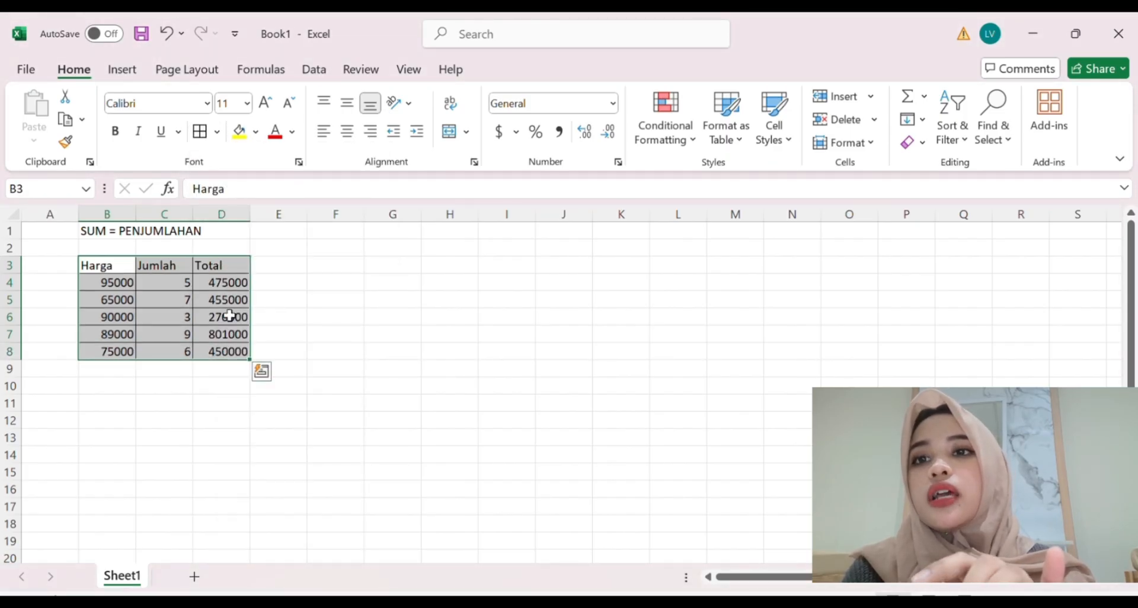
click(348, 131)
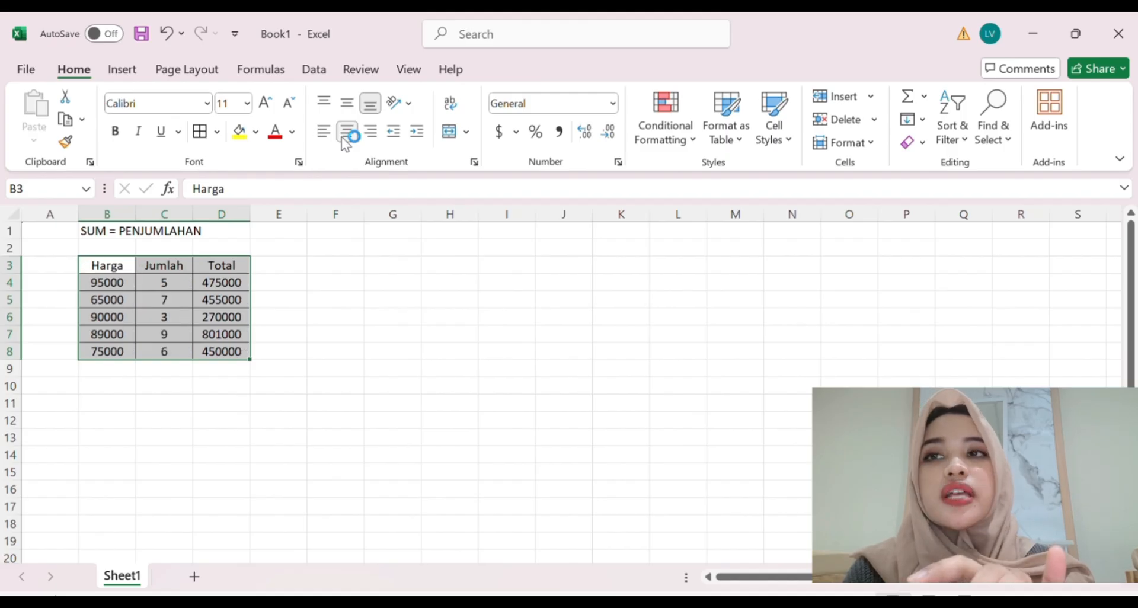
click(133, 317)
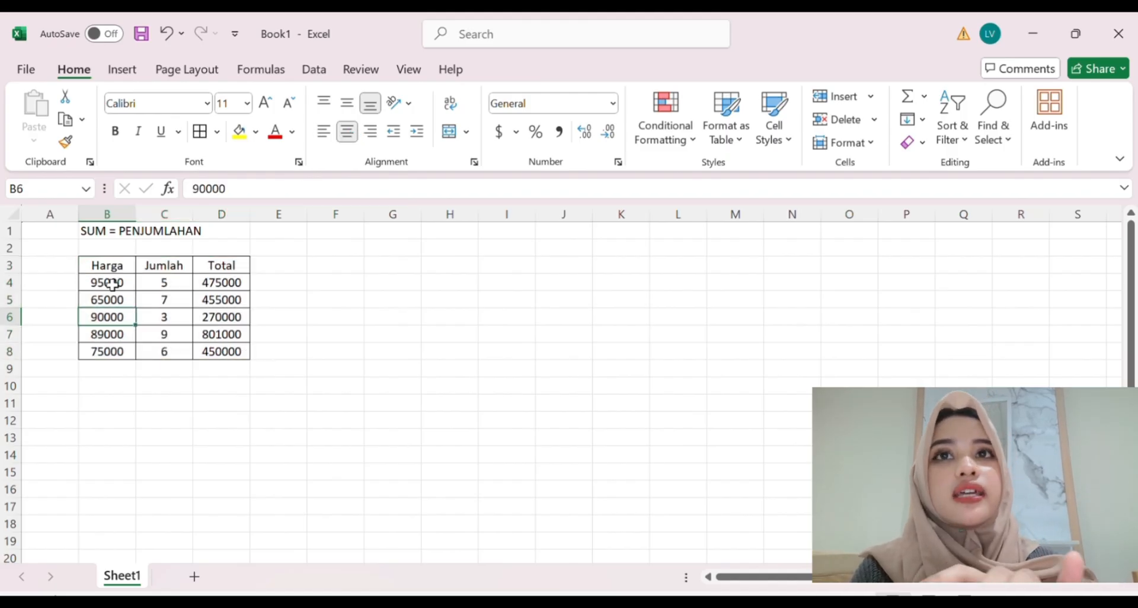
Format the Harga prices in B4:B8 as Accounting with the Rp Indonesian symbol and no decimal places.
drag(112, 282, 121, 346)
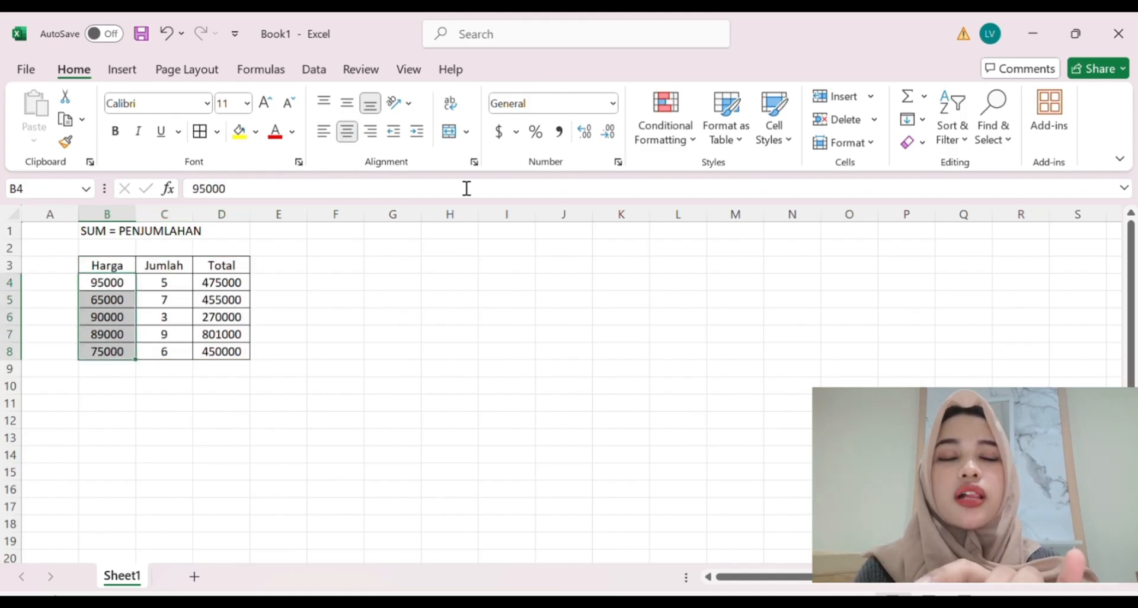
click(614, 105)
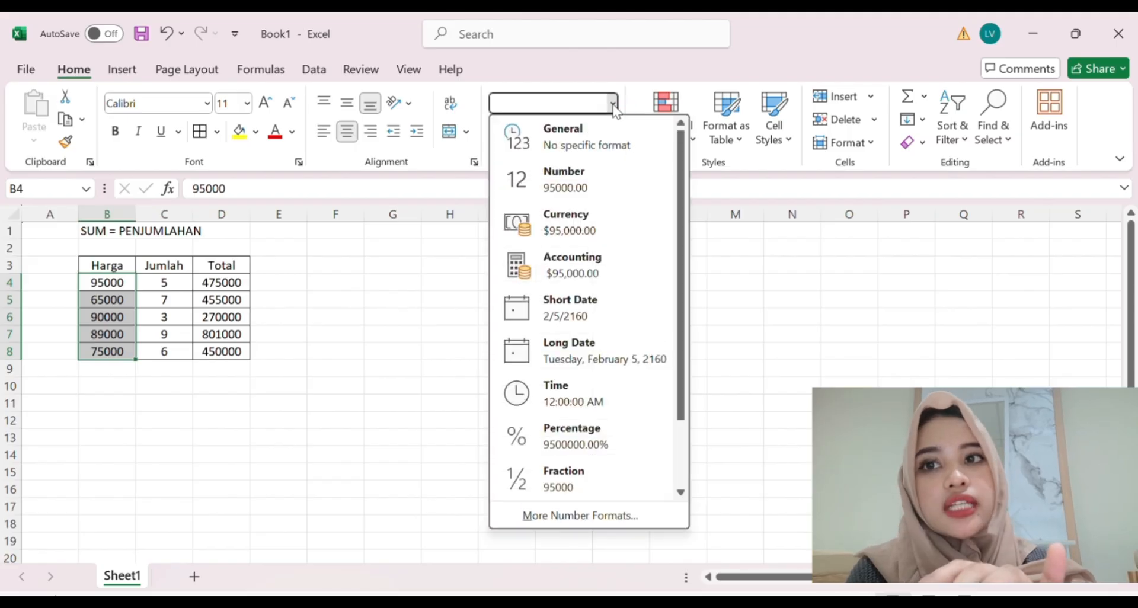
click(580, 258)
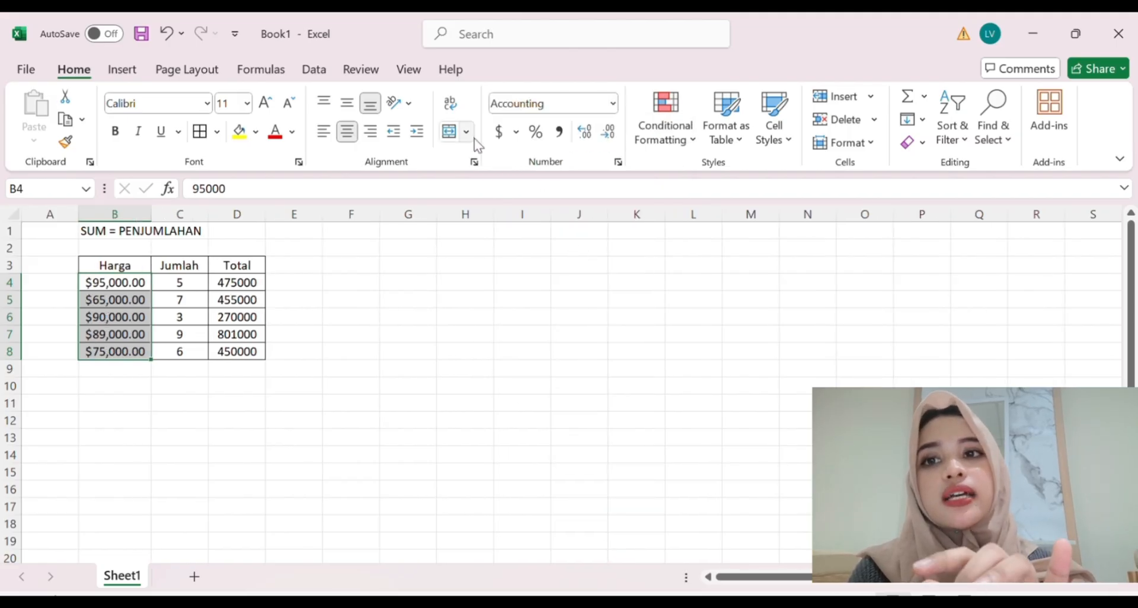
click(518, 133)
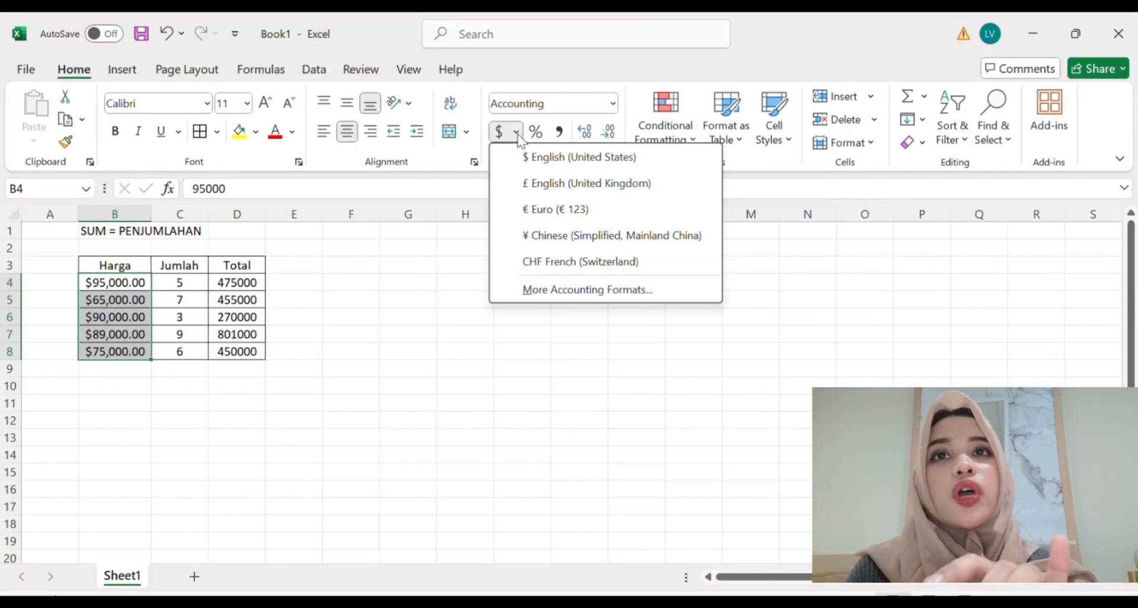
click(536, 289)
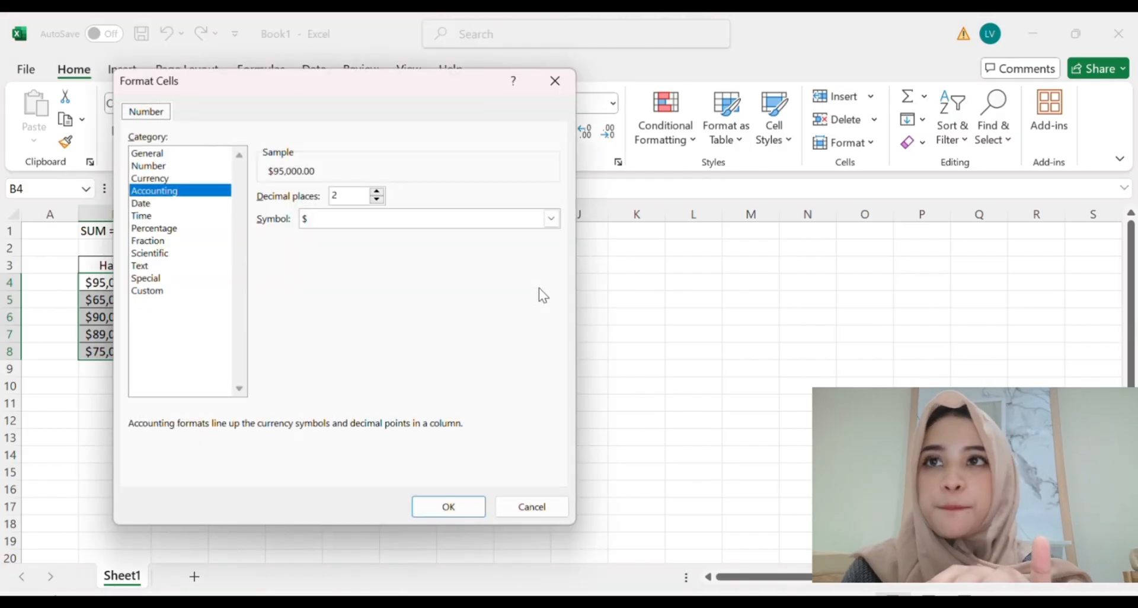
click(551, 219)
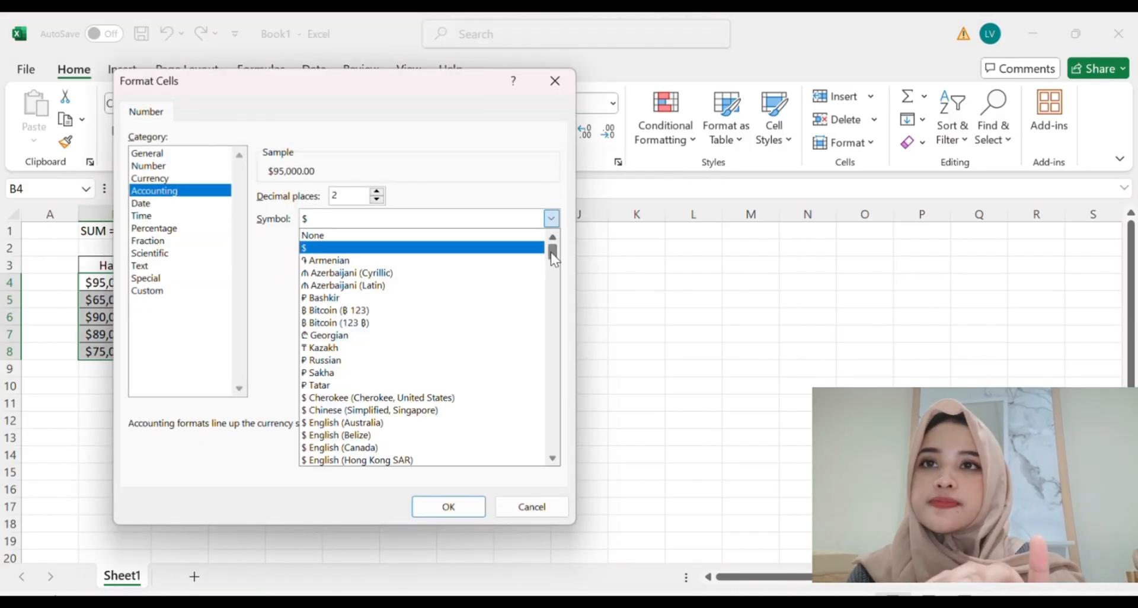
drag(550, 251, 556, 336)
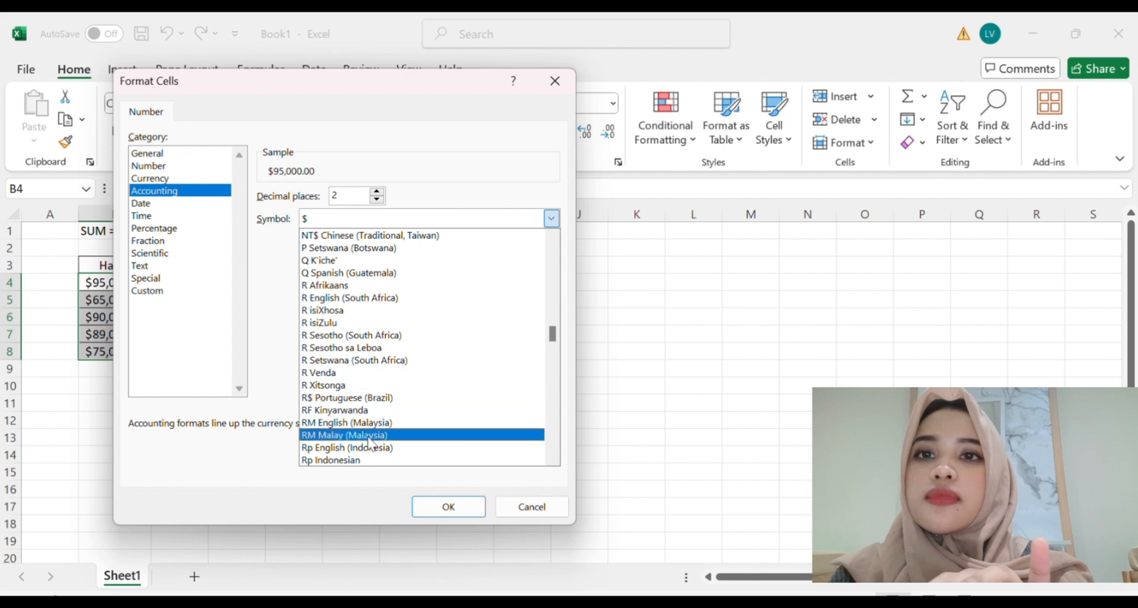
click(368, 460)
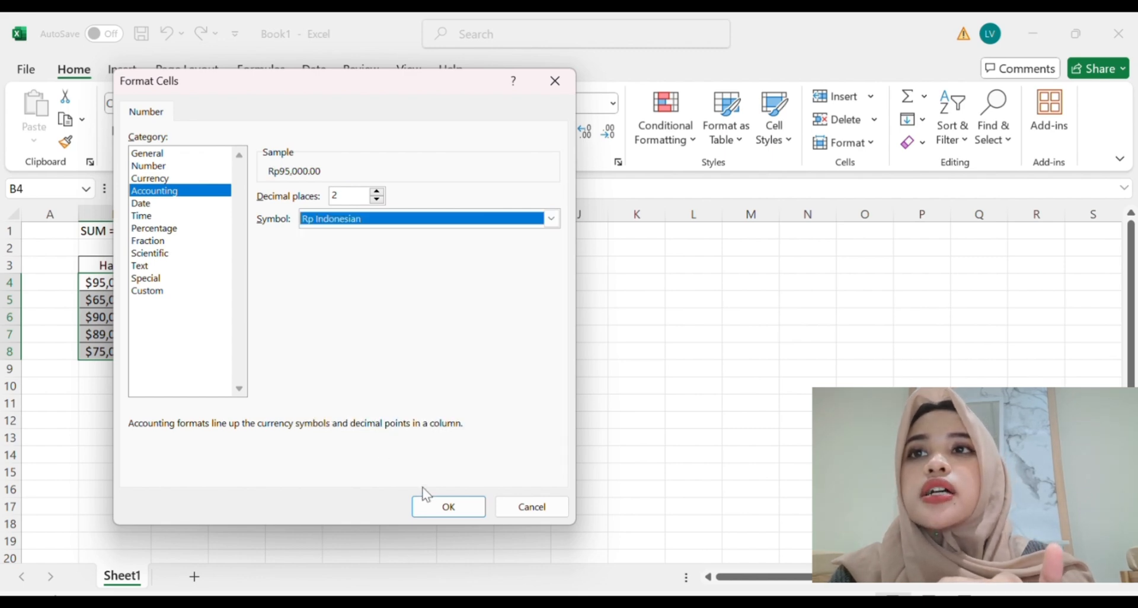
click(449, 507)
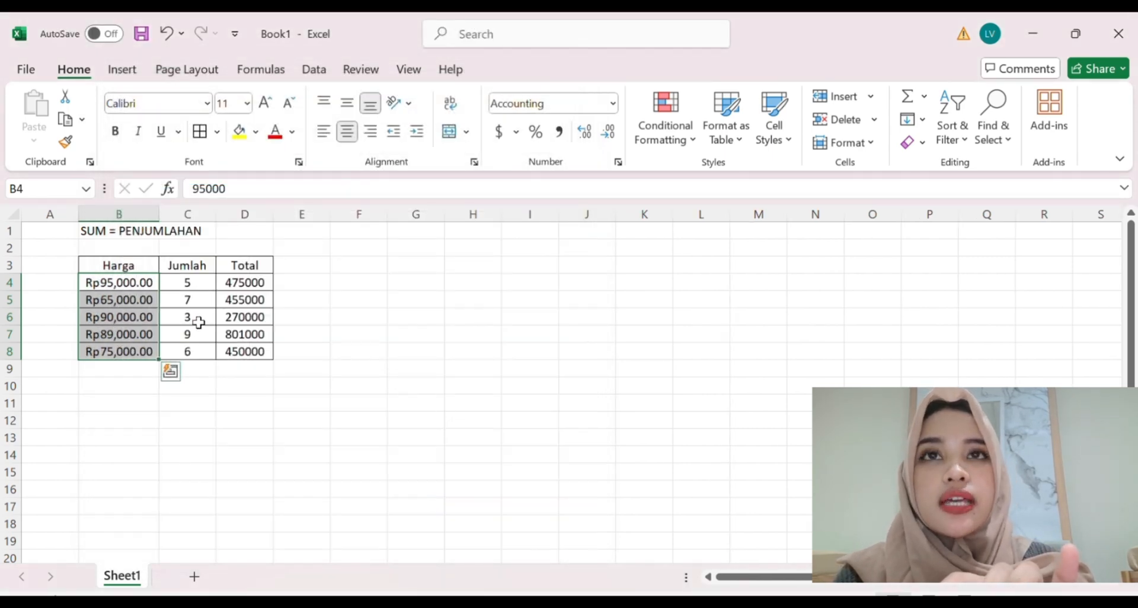
click(610, 134)
click(610, 134)
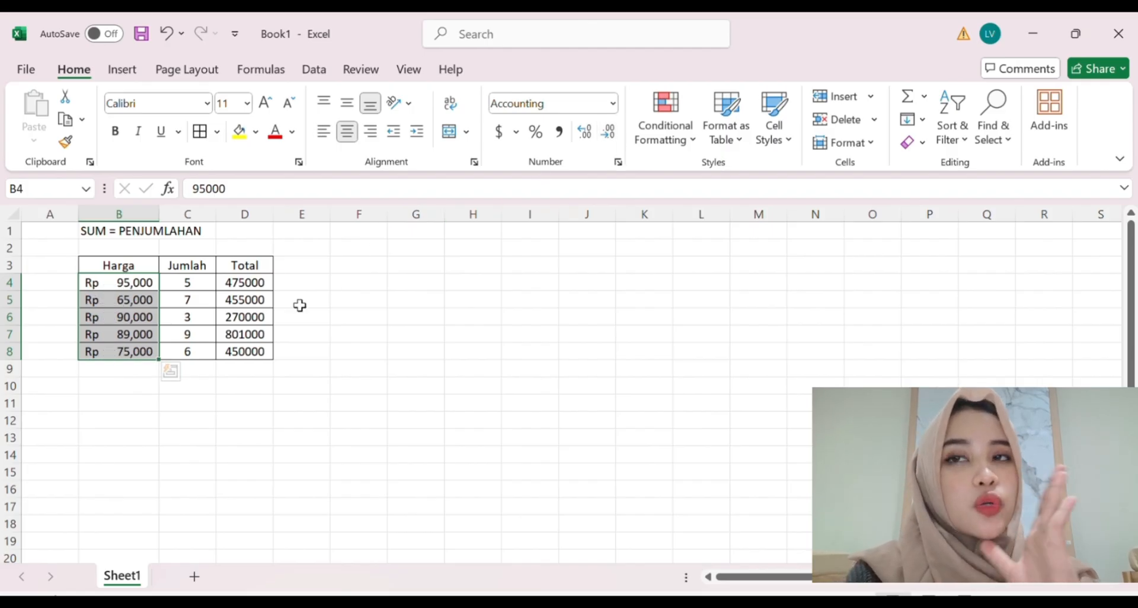
Format the Total amounts in D4:D8 as Accounting with the Rp Indonesian symbol and no decimal places.
click(248, 283)
drag(247, 283, 263, 351)
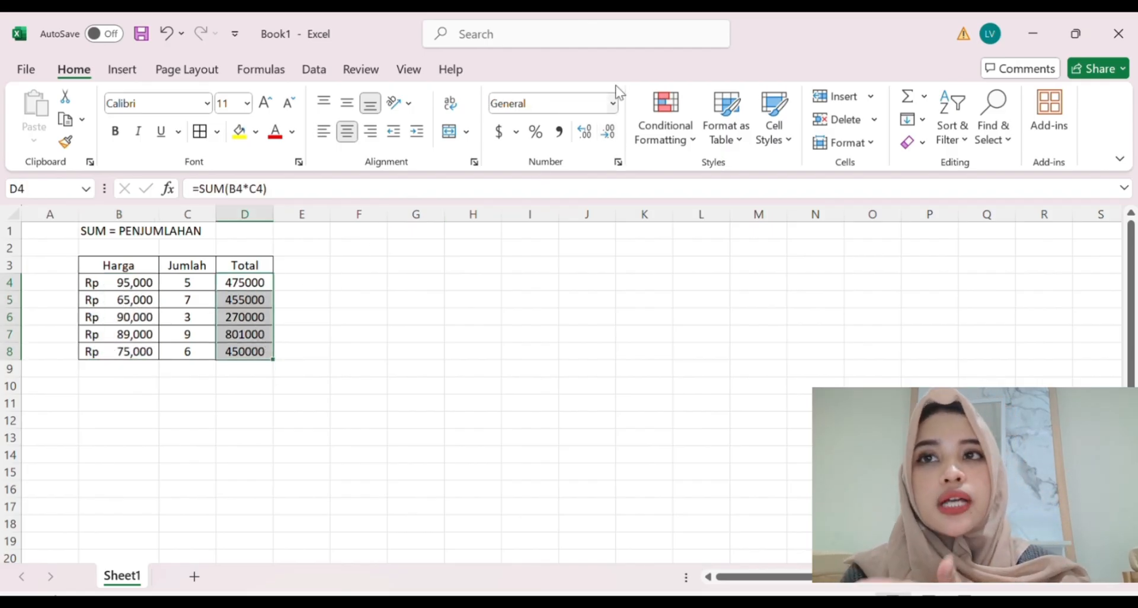
click(614, 104)
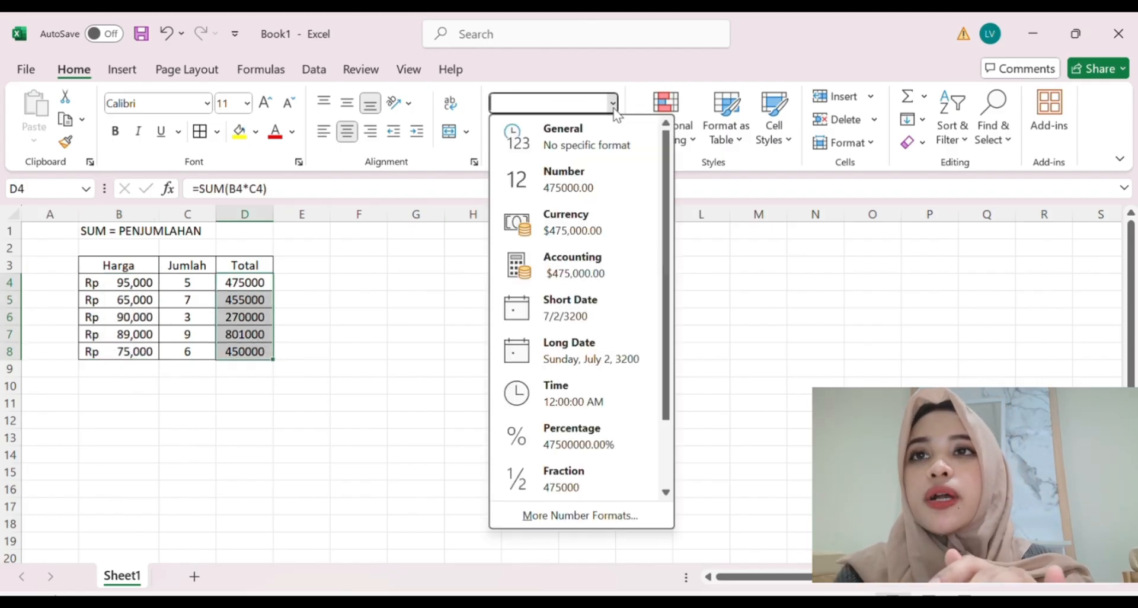
click(548, 278)
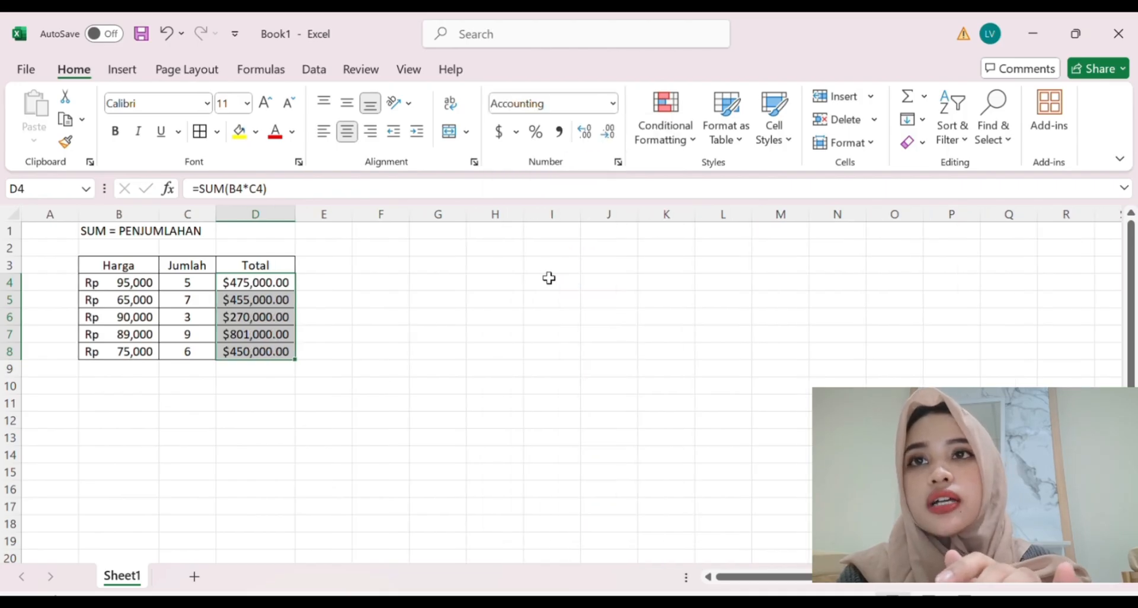
click(516, 132)
click(552, 290)
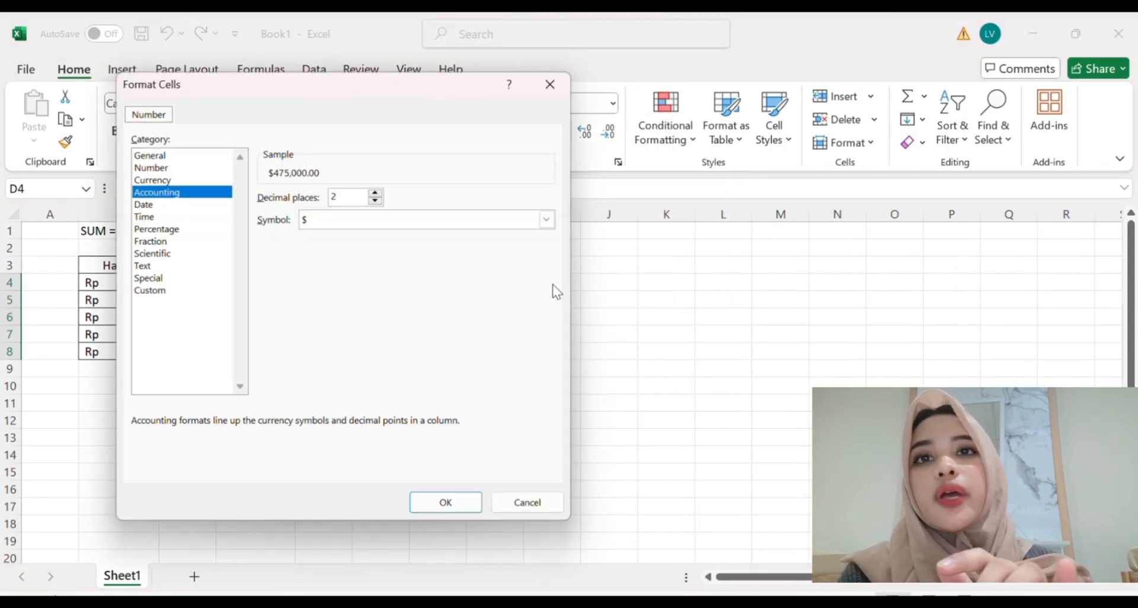
click(551, 219)
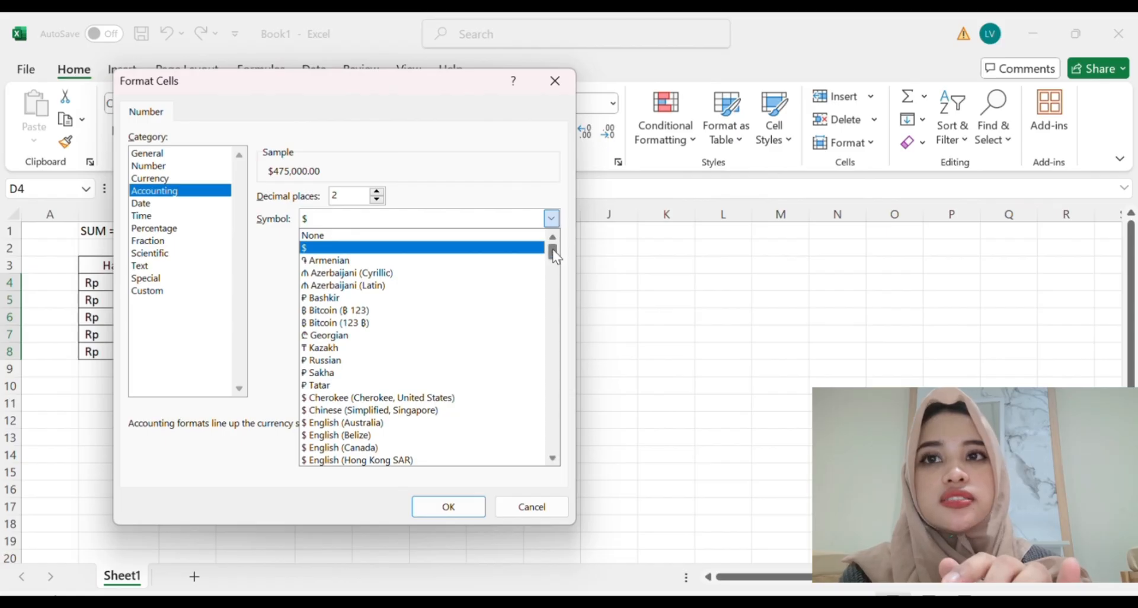
drag(553, 248, 558, 327)
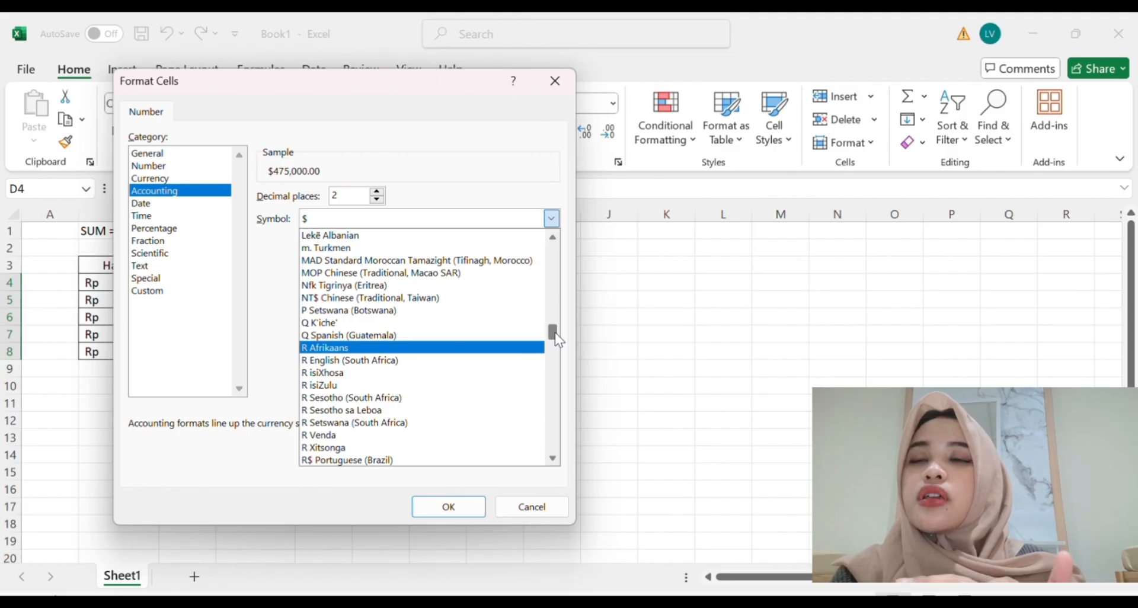
scroll(559, 340, down, 4)
click(434, 392)
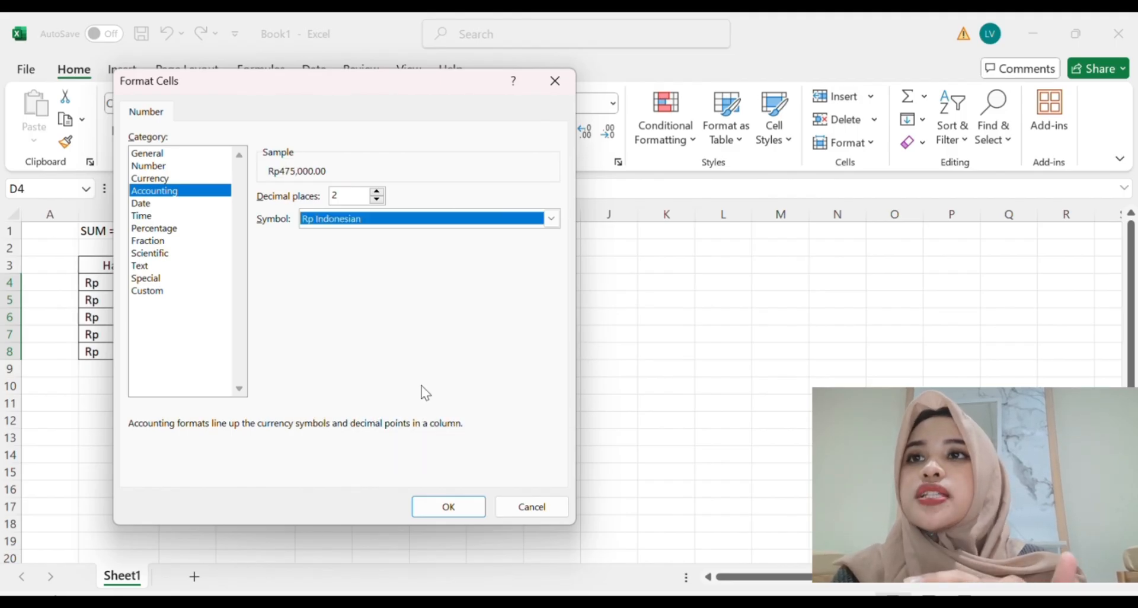
click(428, 513)
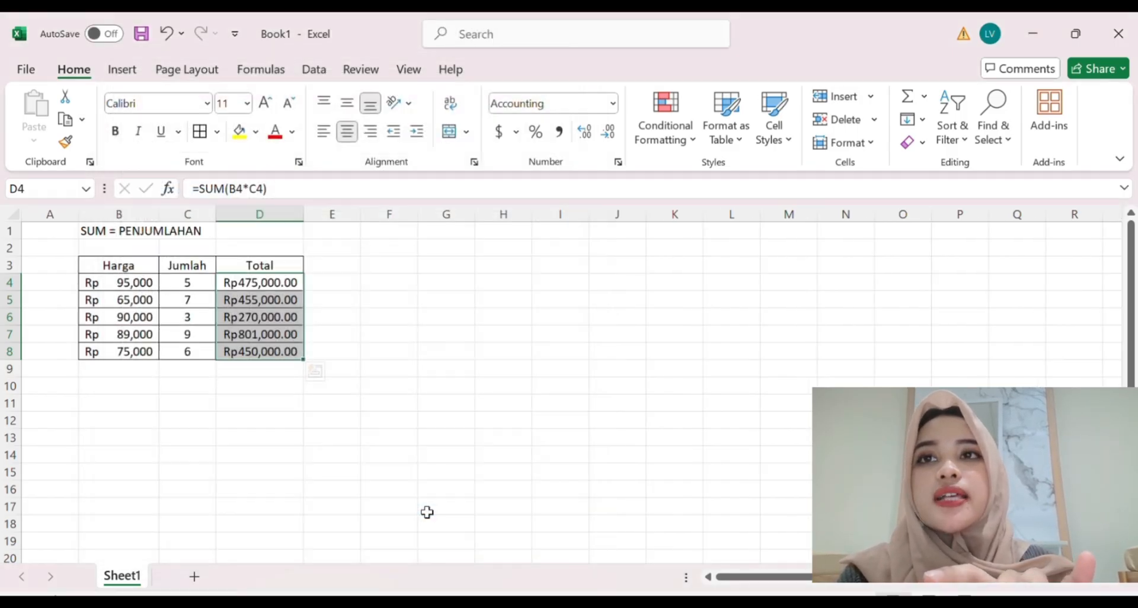
Make the header row B3:D3 bold and fill it with the standard light green color.
click(155, 266)
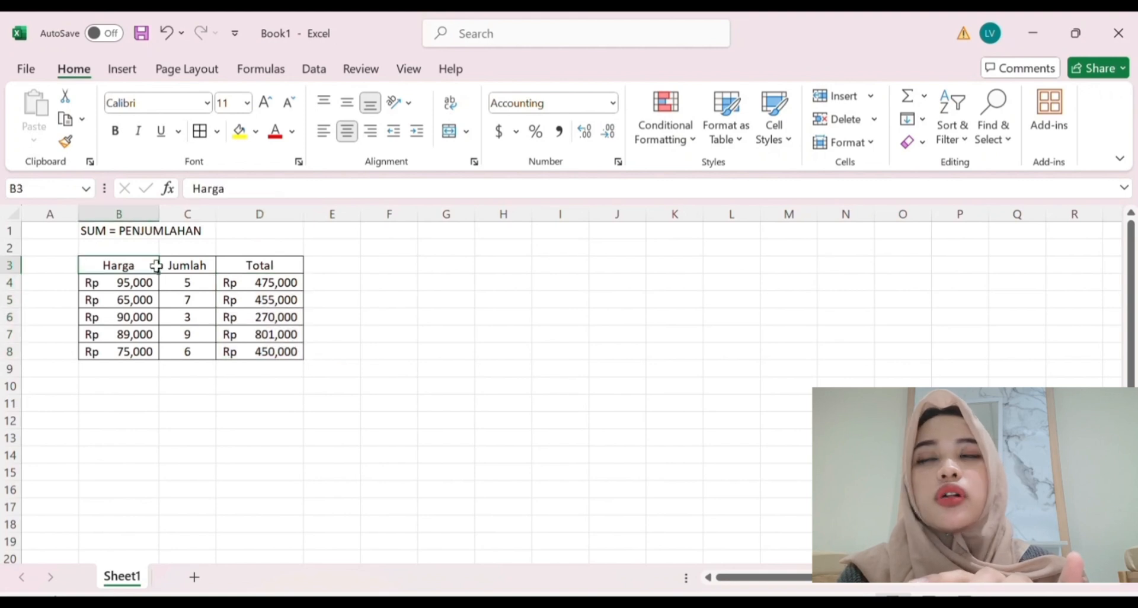
drag(156, 266, 261, 267)
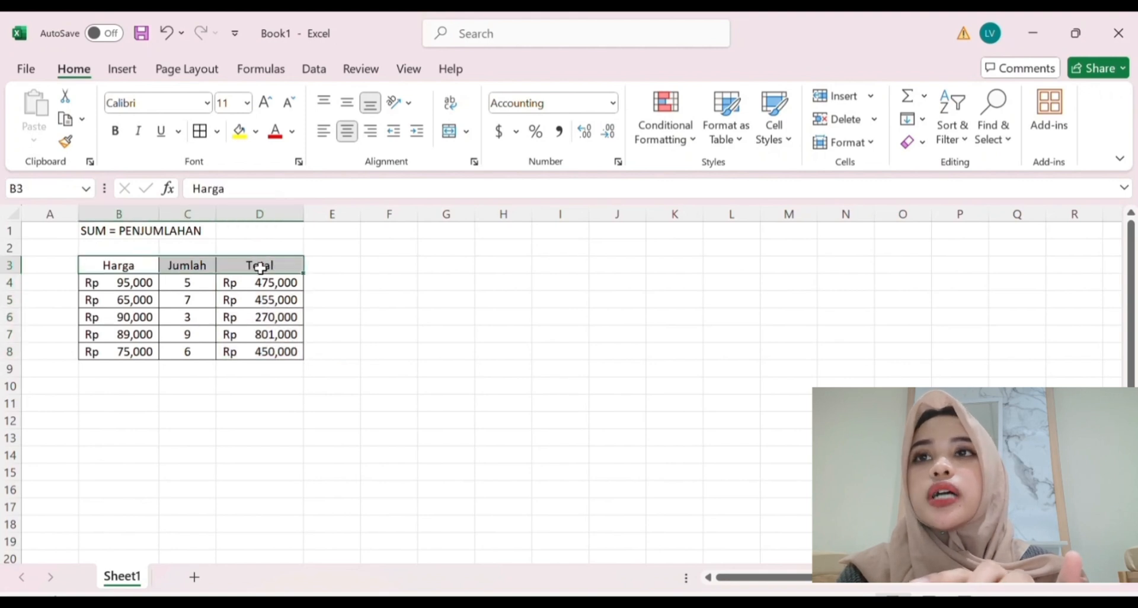
click(115, 132)
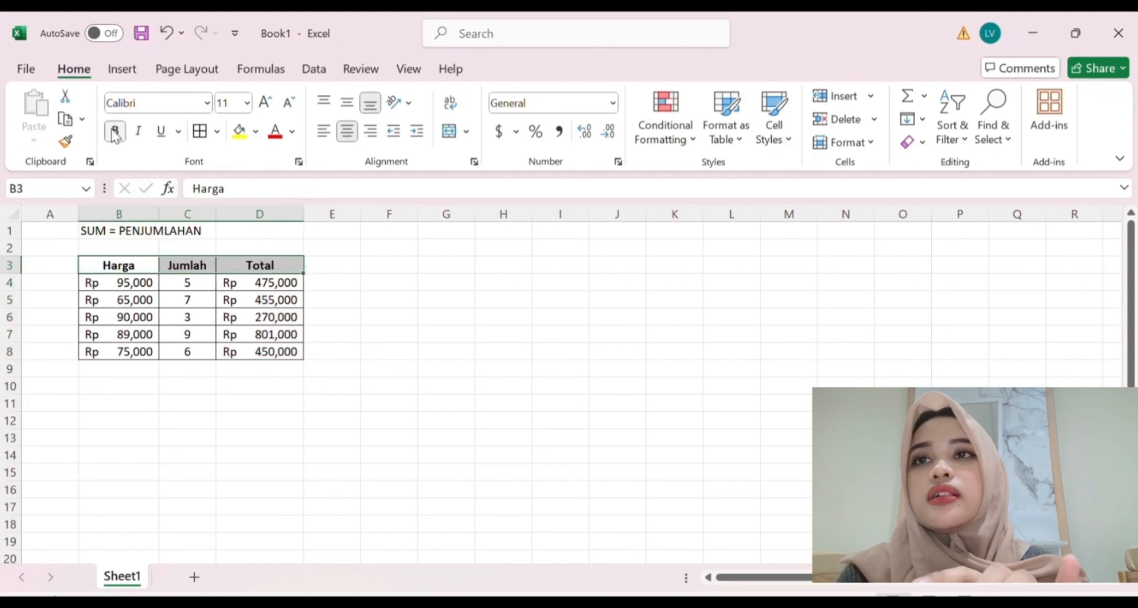
click(257, 134)
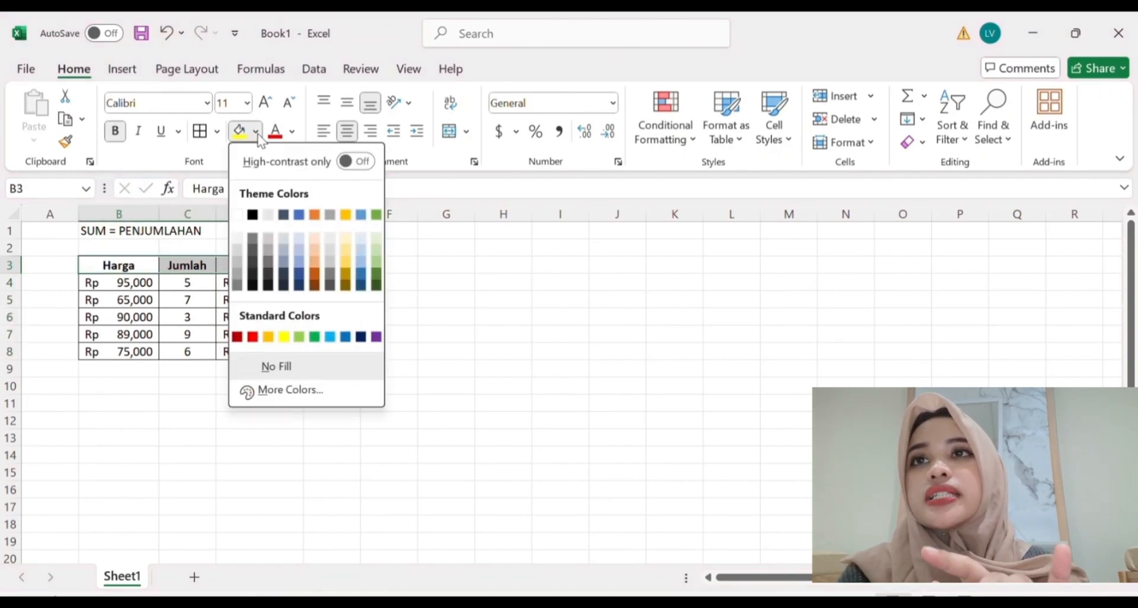
click(306, 339)
Merge and center the title SUM = PENJUMLAHAN across B1:D1 and make it bold.
drag(93, 231, 249, 231)
click(450, 131)
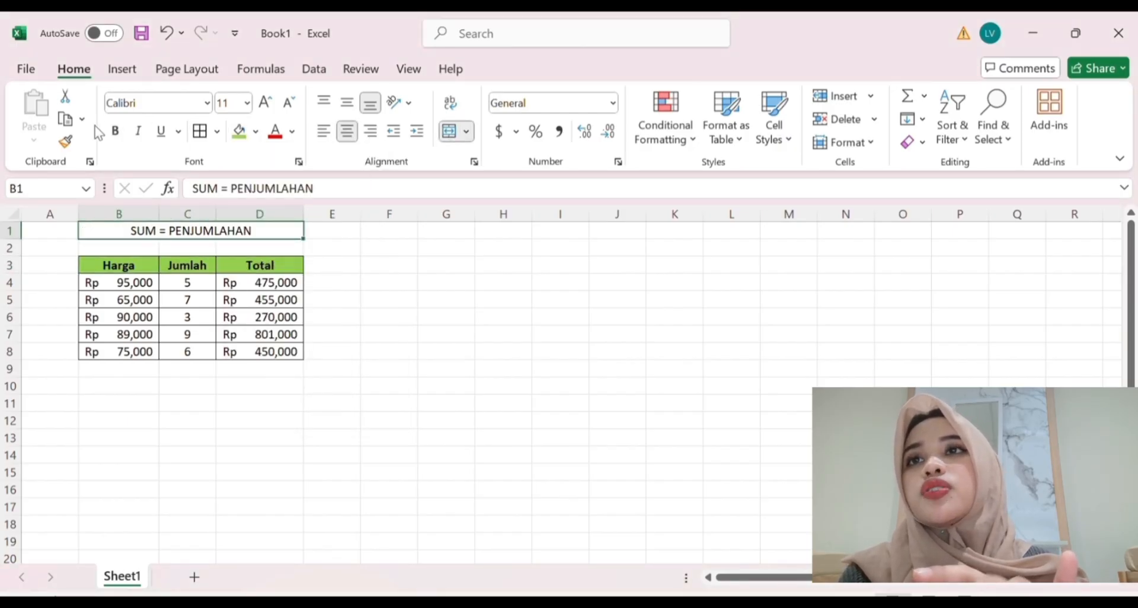
click(115, 130)
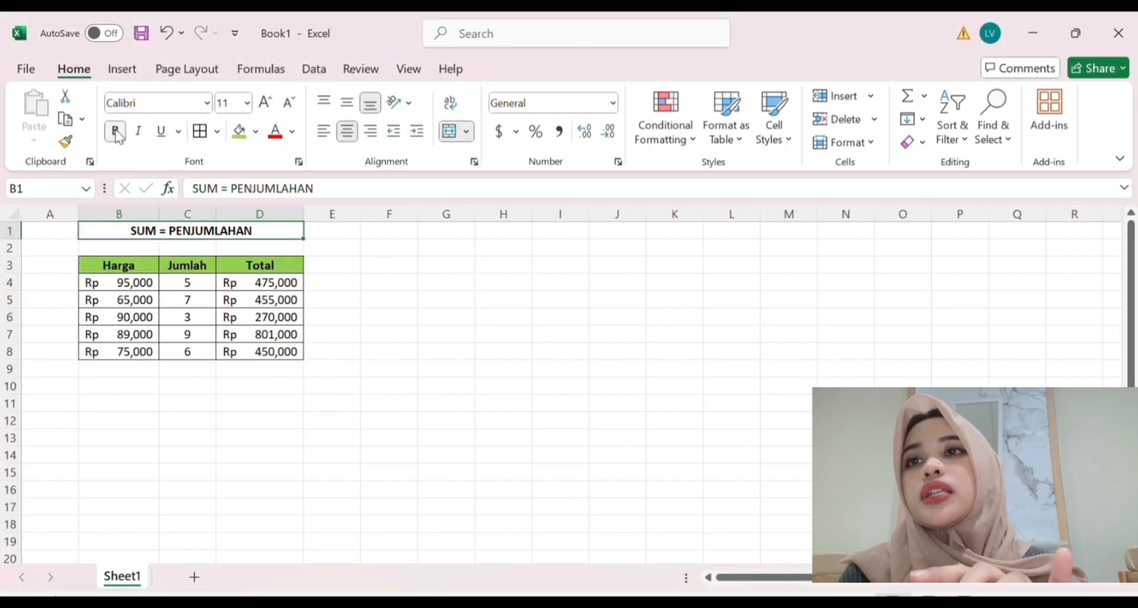
click(337, 314)
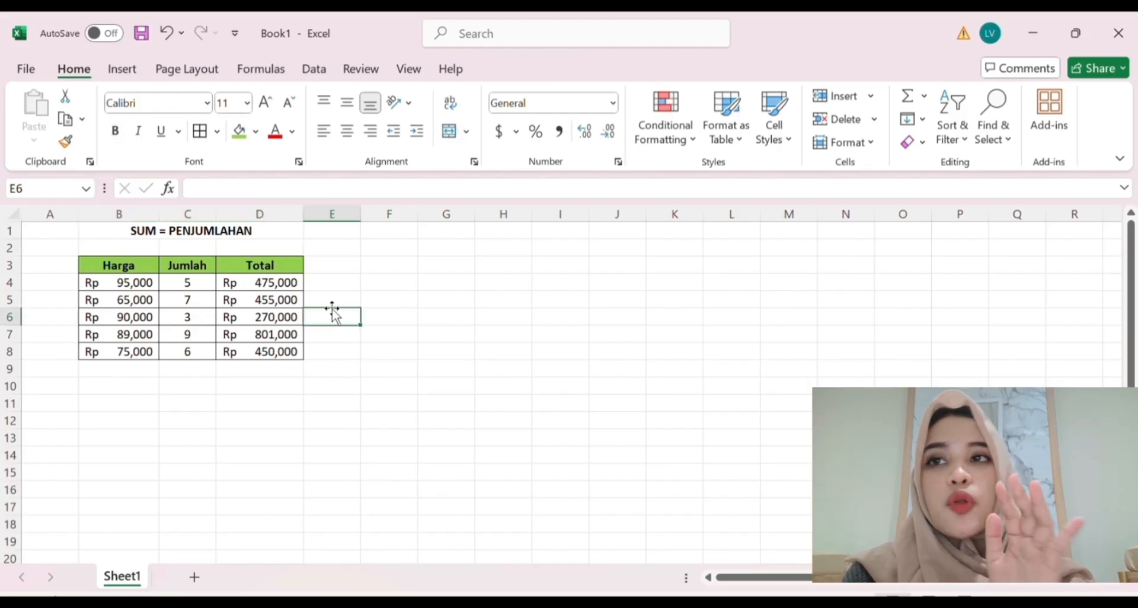
Enter the label TOTAL in cell B9 below the Harga prices.
click(239, 368)
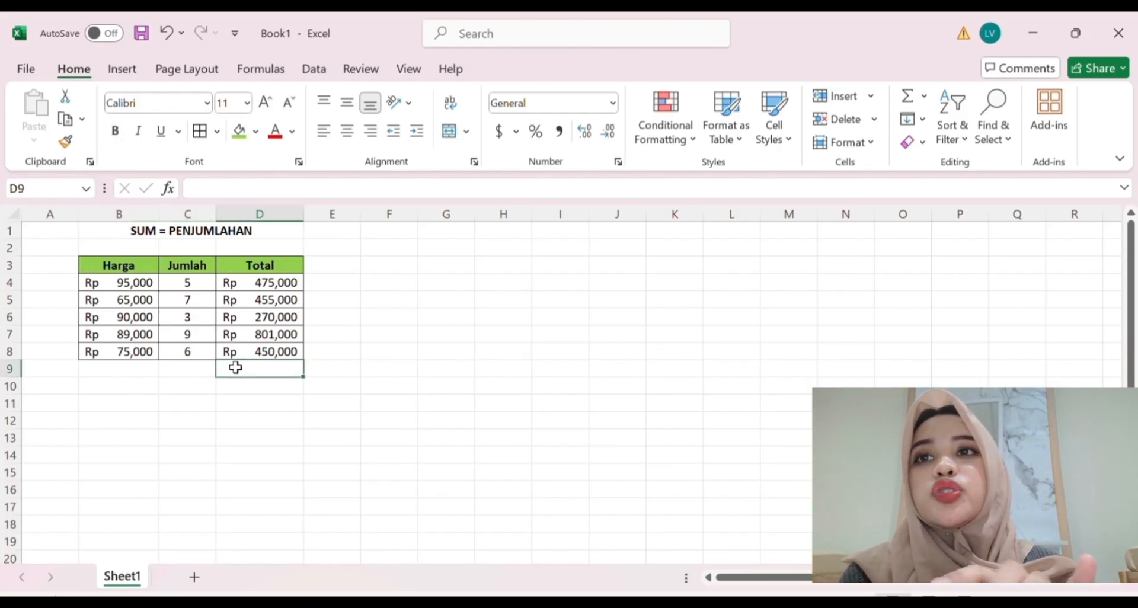
click(154, 367)
text(TOT)
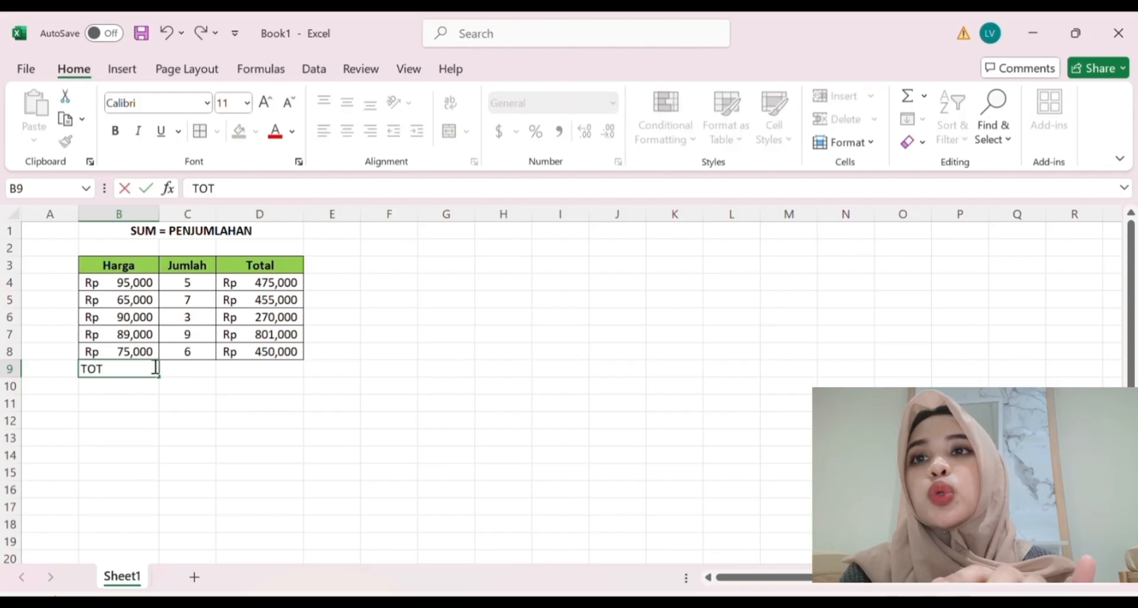
text(AL)
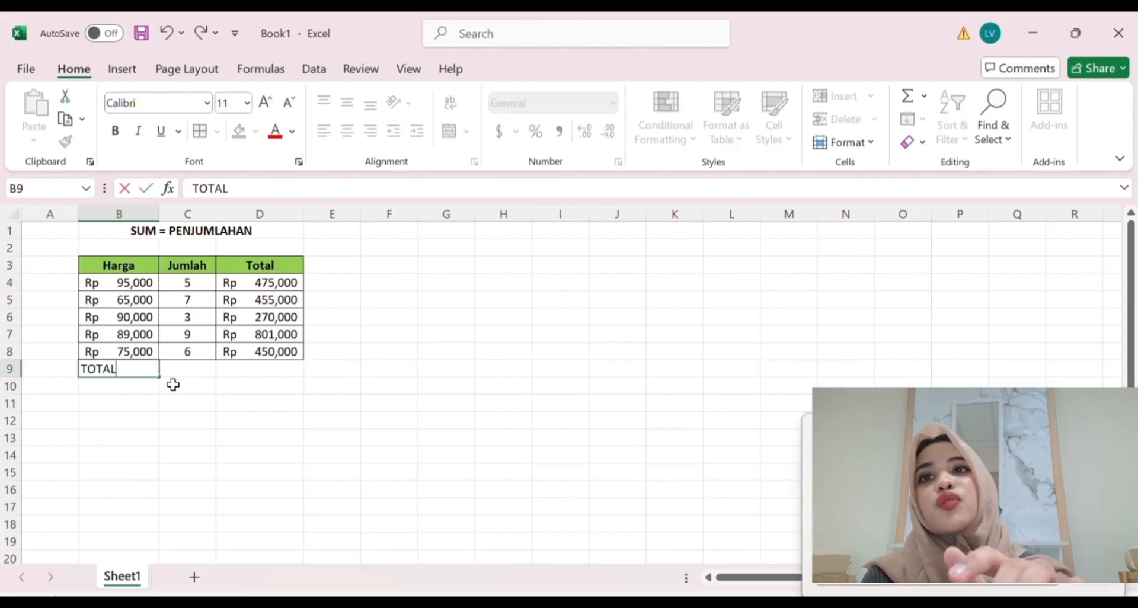
Enter the formula =SUM(D4:D8) in cell D9 to add up the Total column.
click(235, 371)
text(=SU)
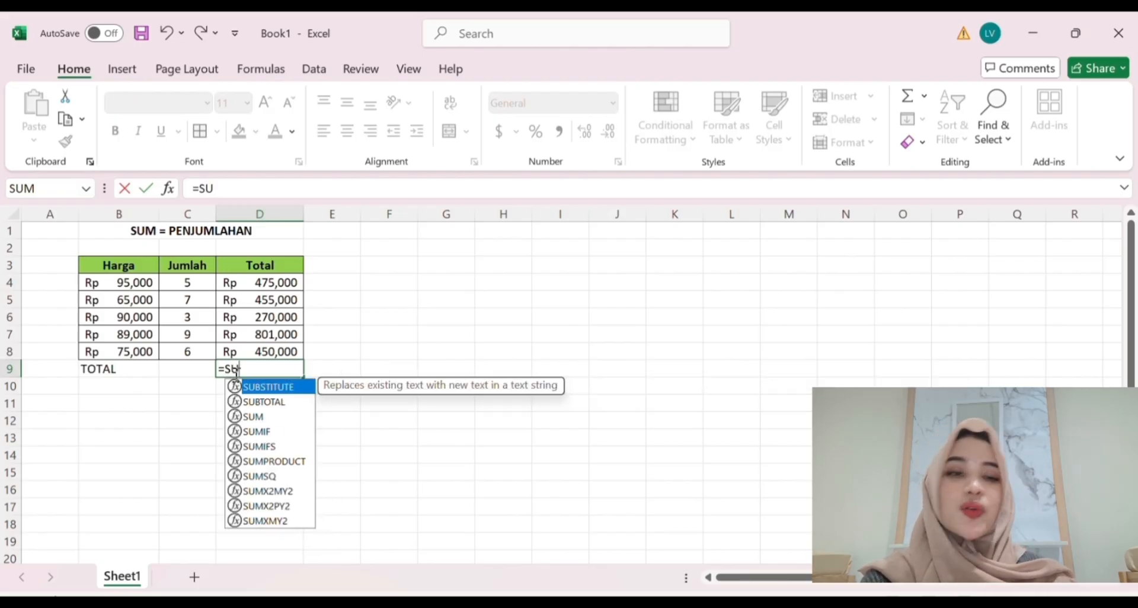
text(M()
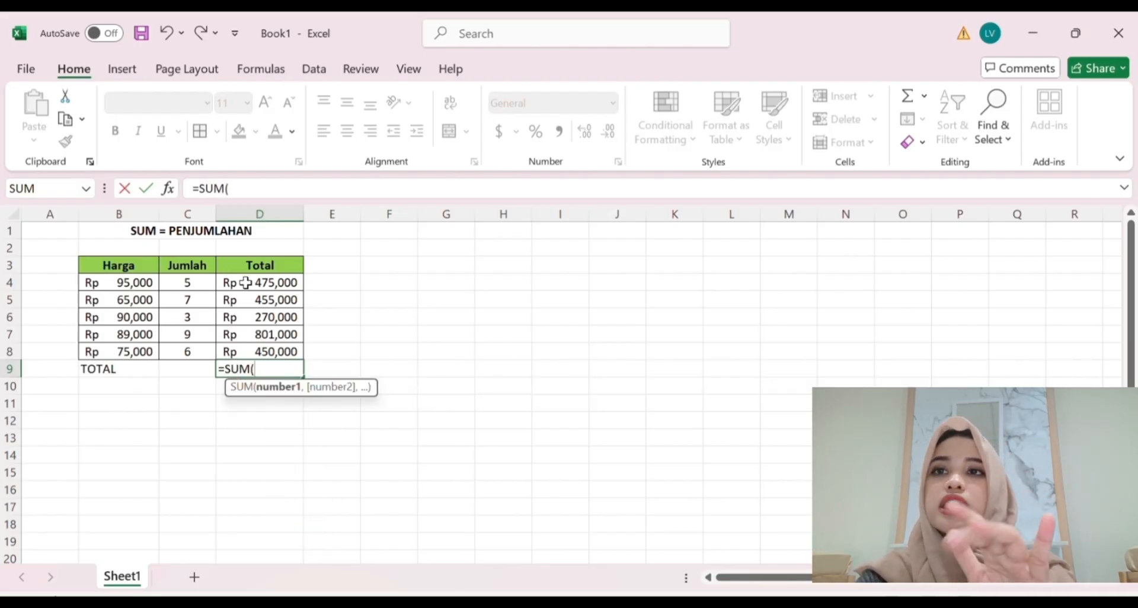
drag(252, 283, 265, 352)
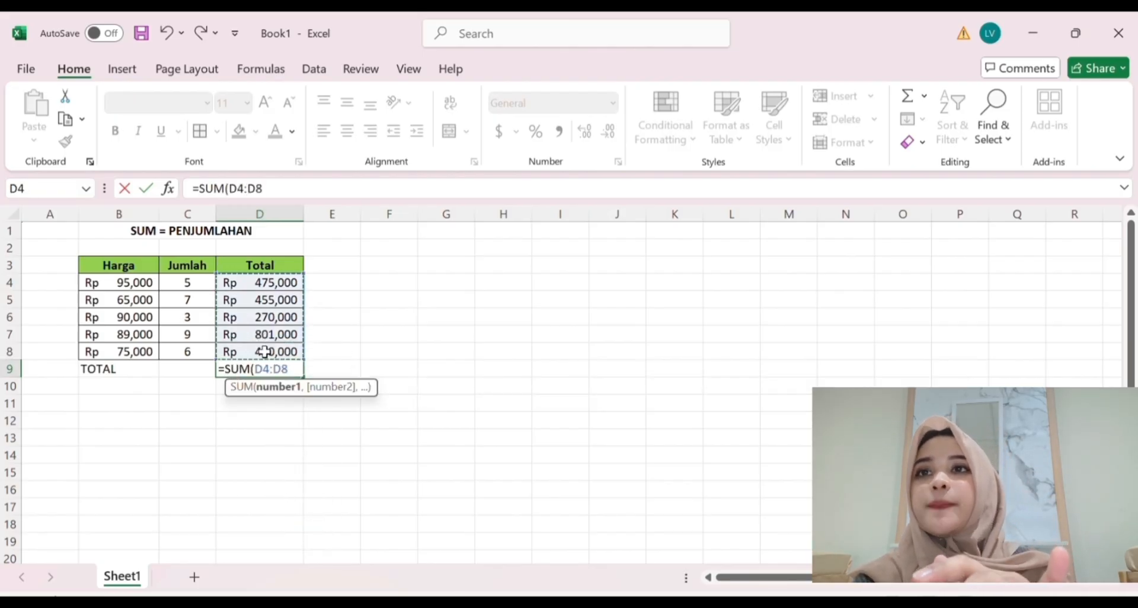
text())
key(Return)
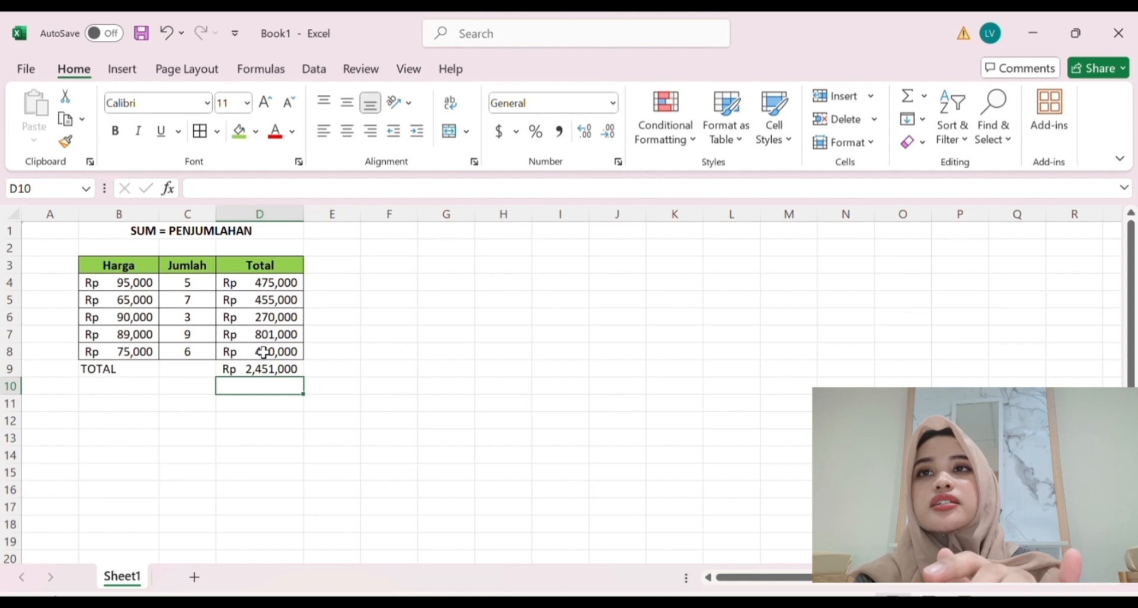
Apply all borders to the TOTAL row B9:D9.
click(116, 368)
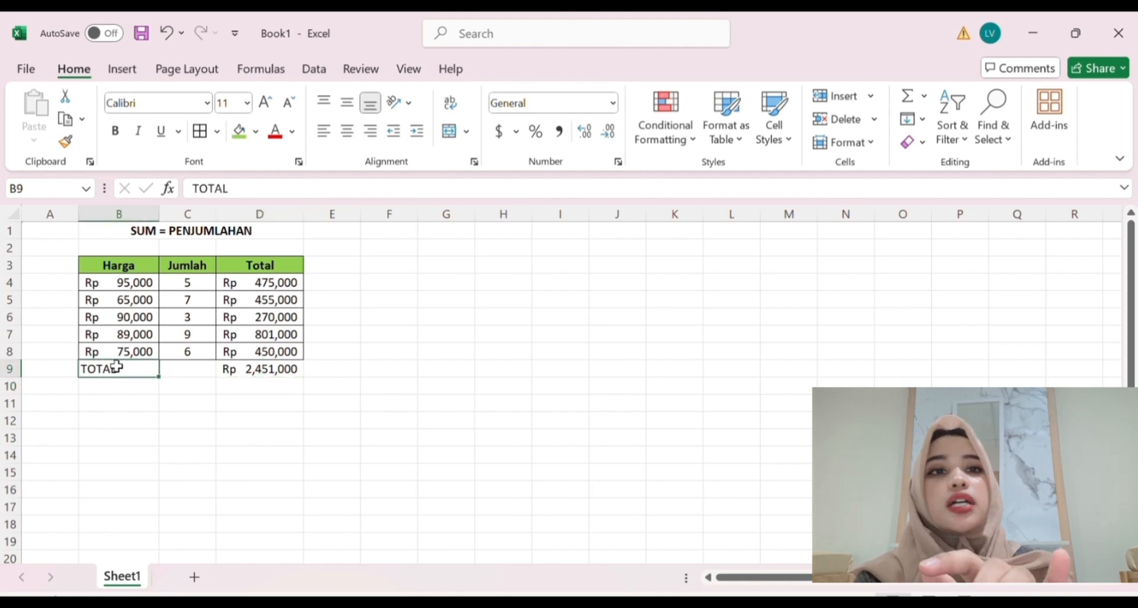
drag(116, 367, 255, 368)
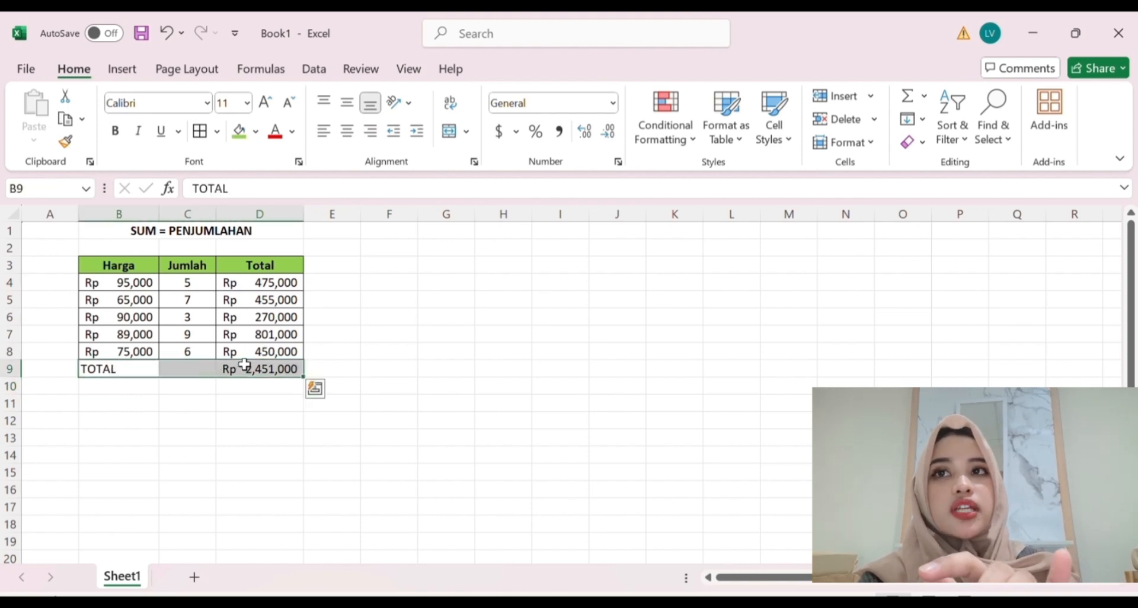
click(204, 131)
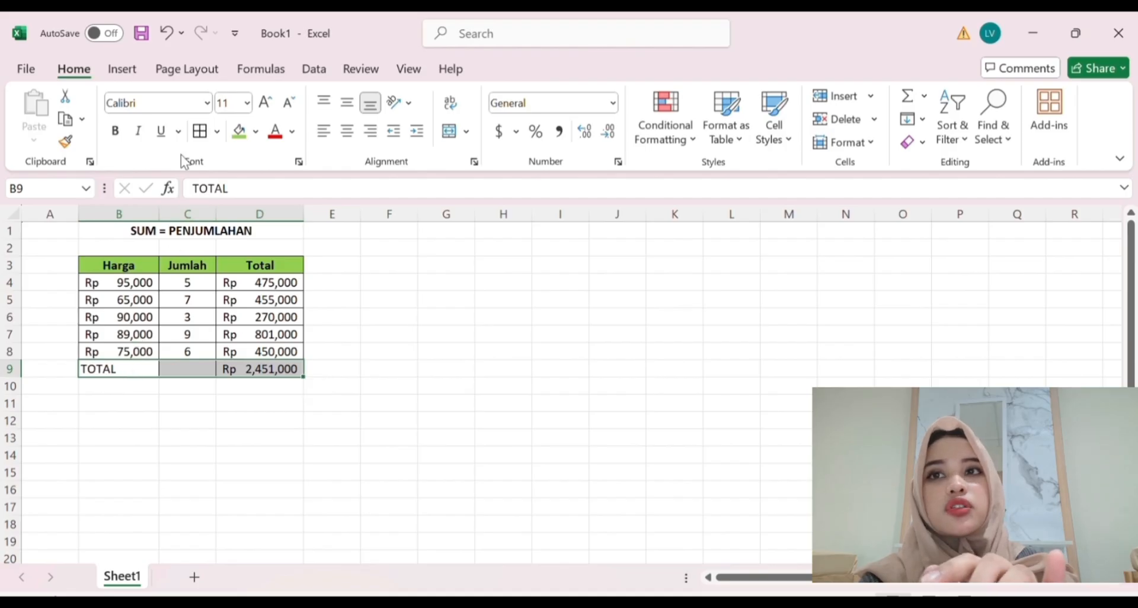
Make the TOTAL row B9:D9 bold and merge and center the TOTAL label across B9:C9.
click(114, 130)
drag(119, 457, 181, 369)
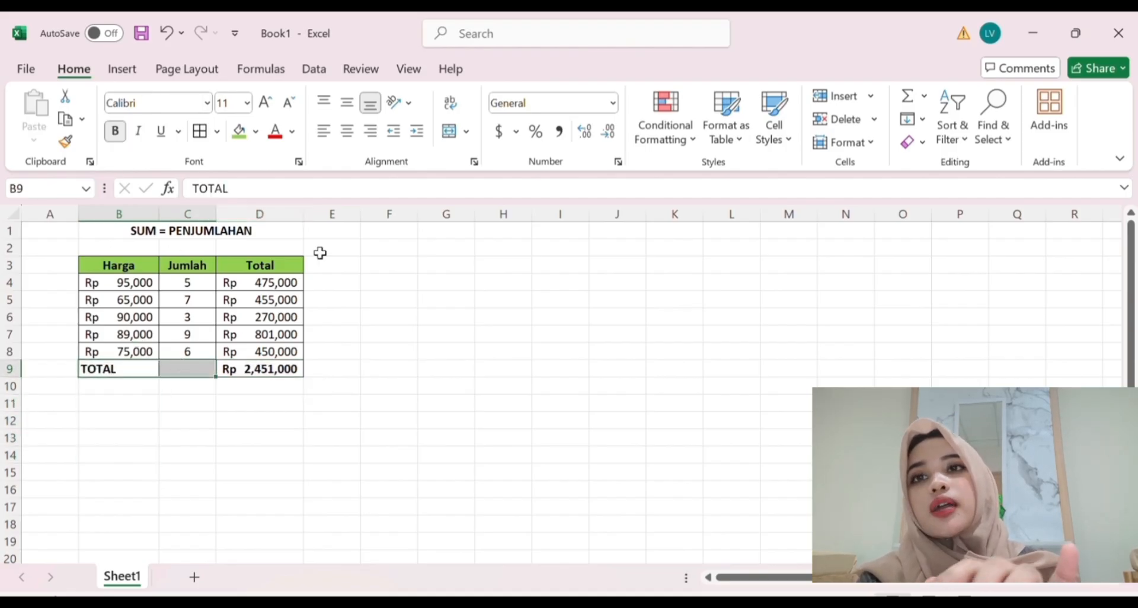
click(450, 131)
click(185, 405)
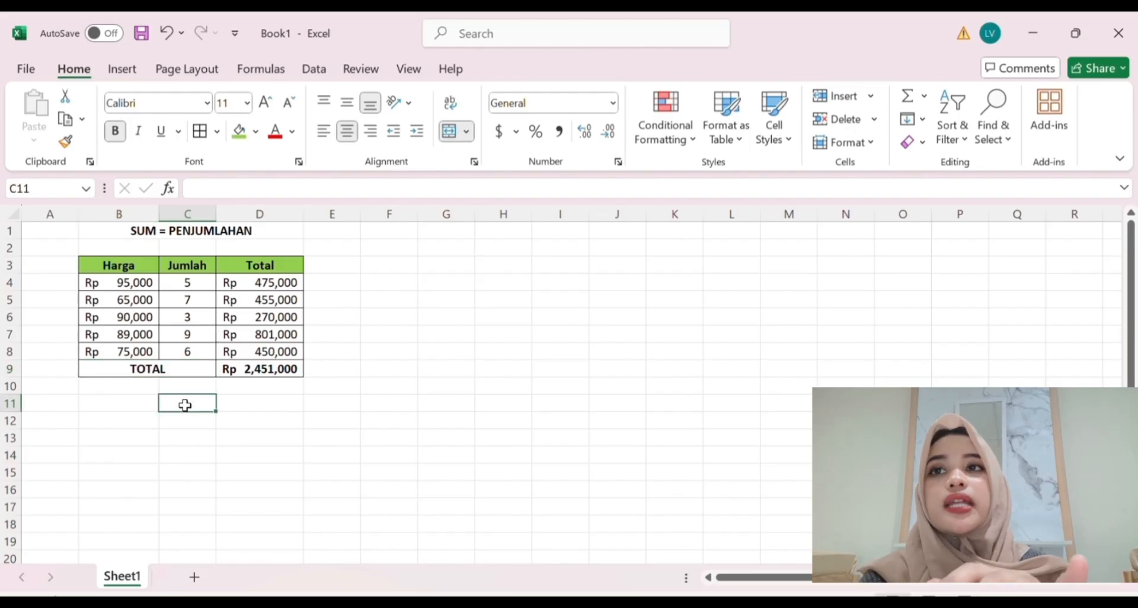
click(251, 374)
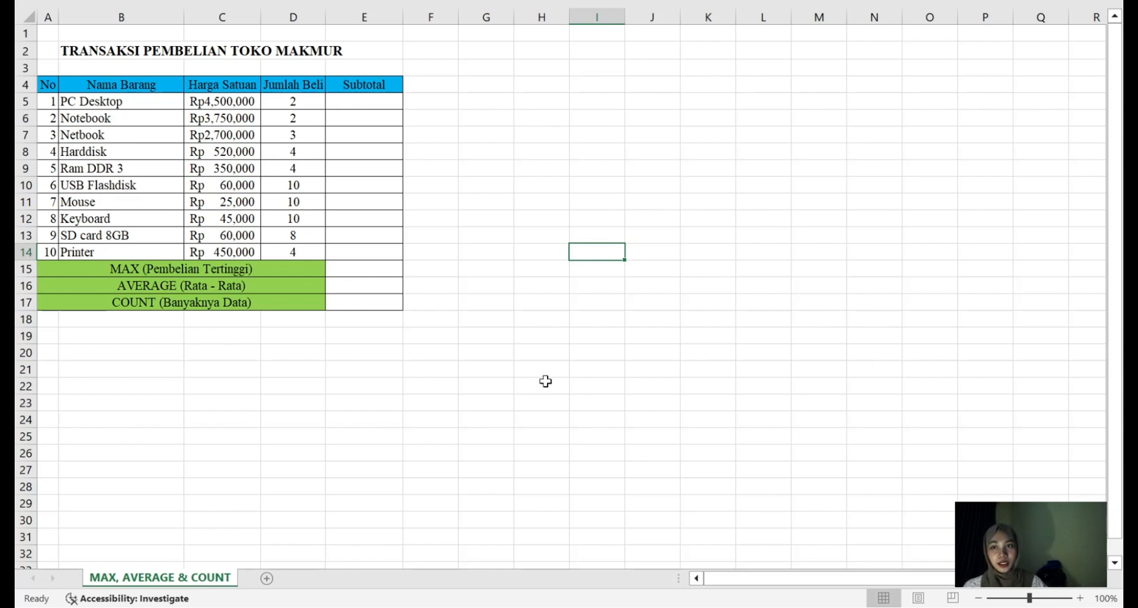
click(27, 18)
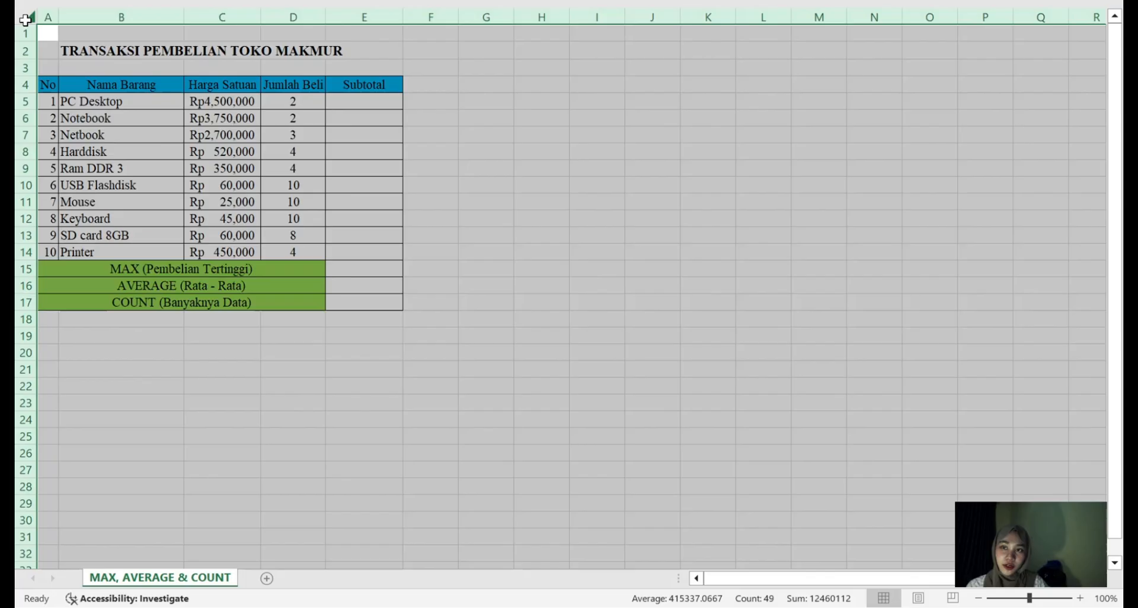
click(352, 251)
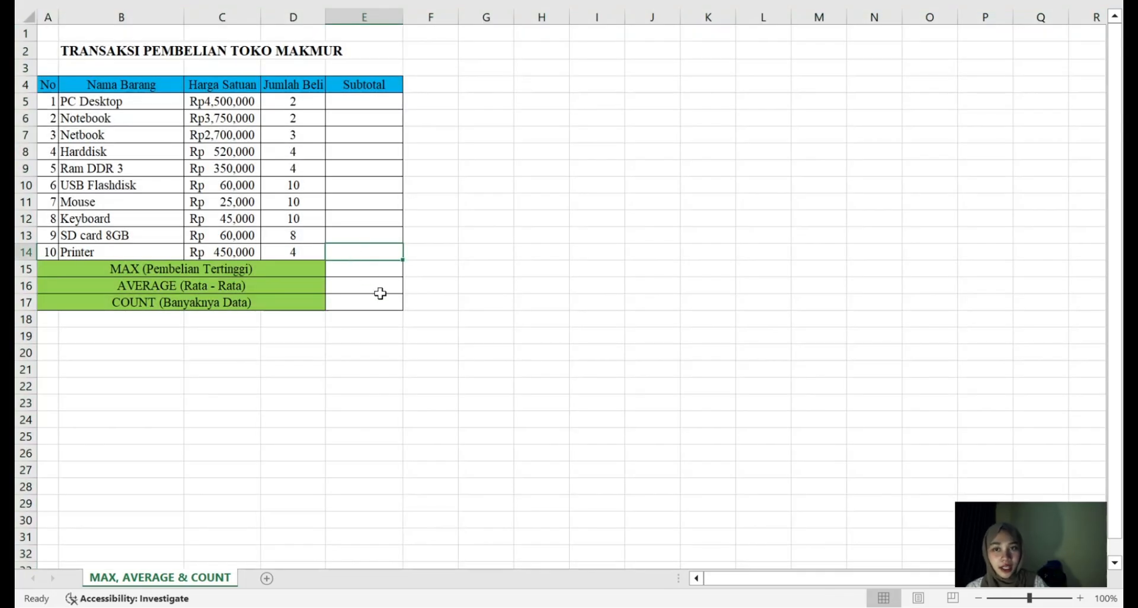
click(231, 271)
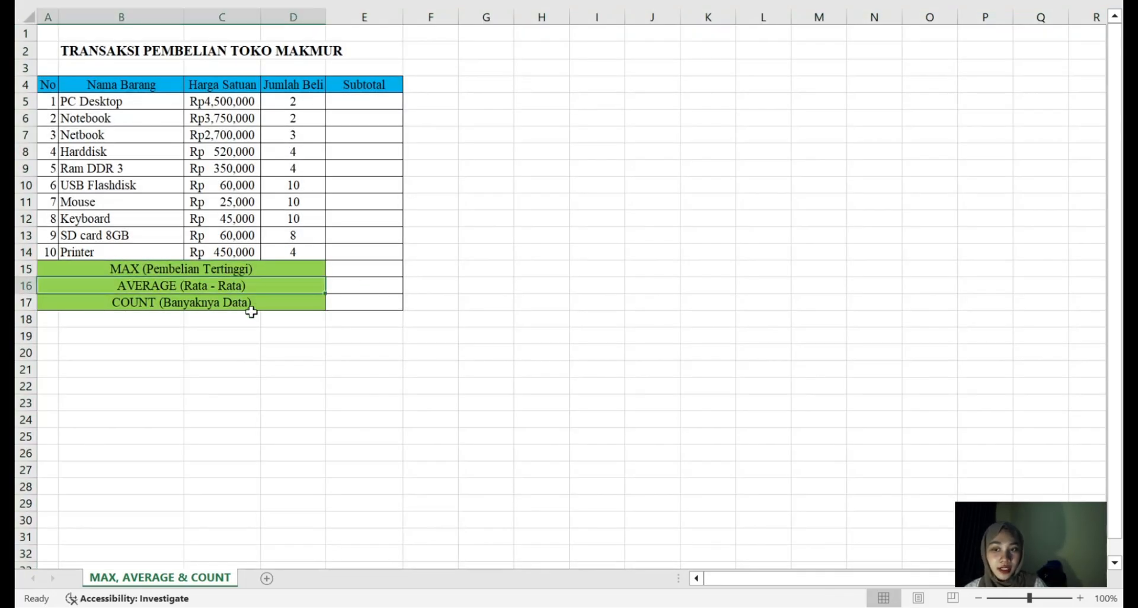
click(244, 316)
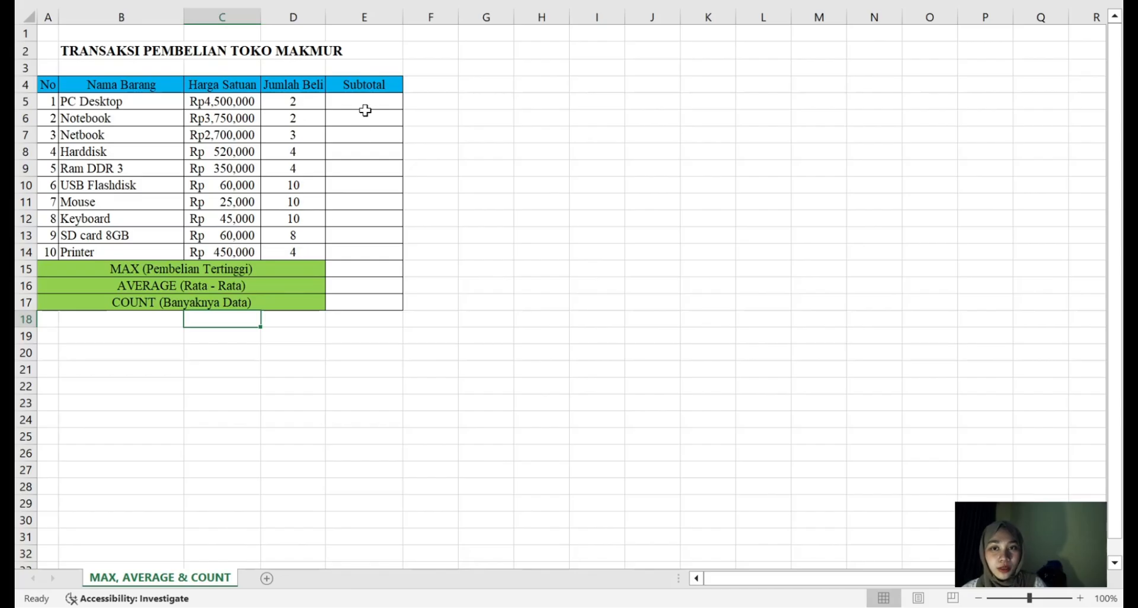
drag(364, 107, 375, 259)
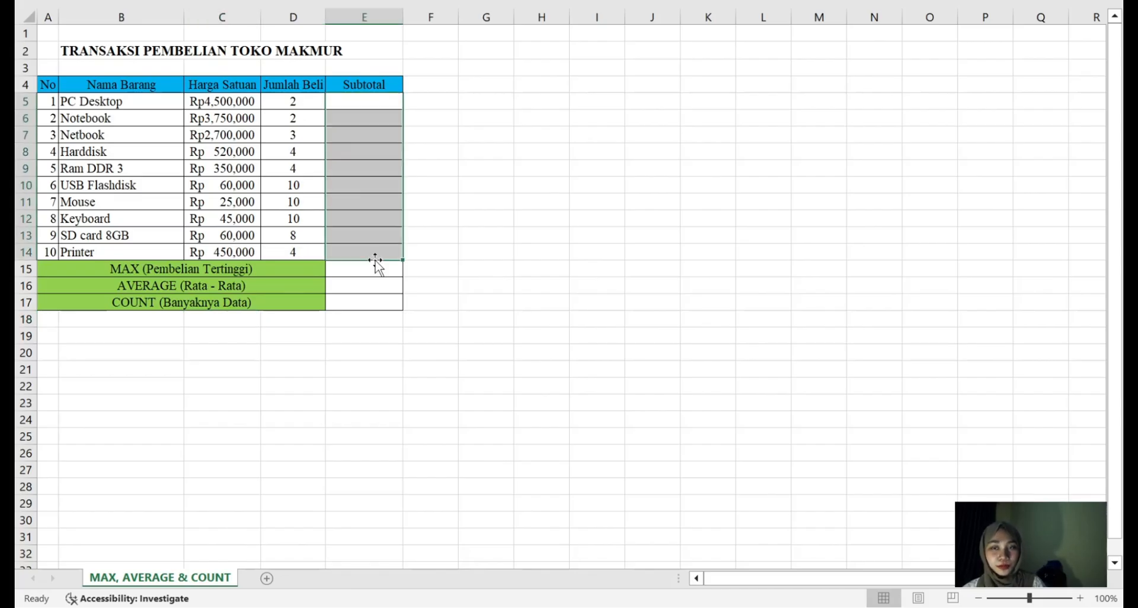
Enter the formula =C5*D5 in Subtotal cell E5 and fill it down through E14.
click(361, 106)
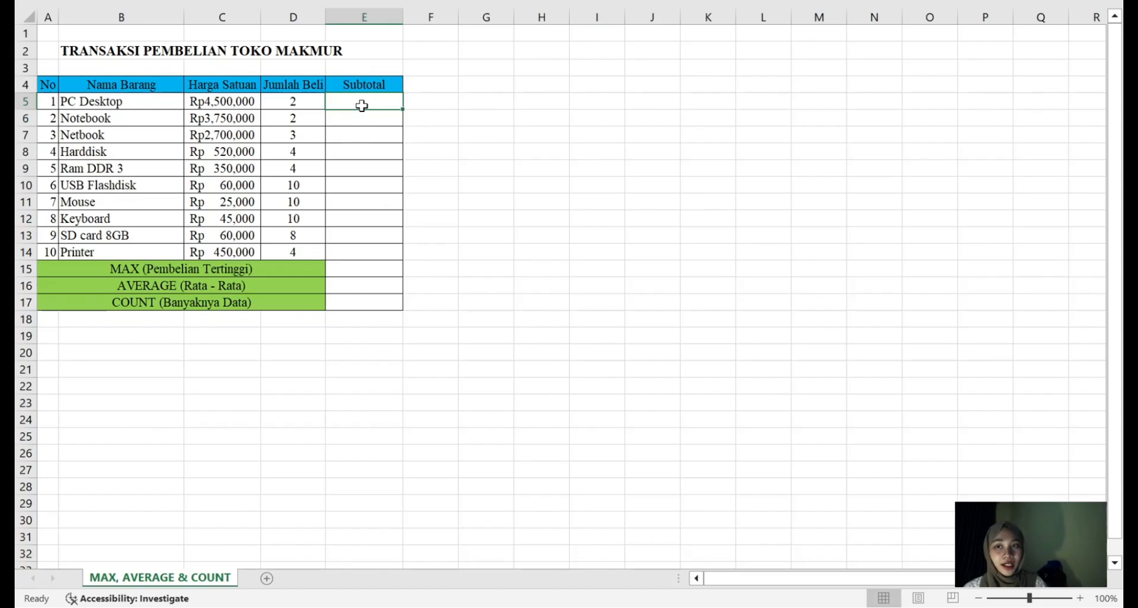
text(=)
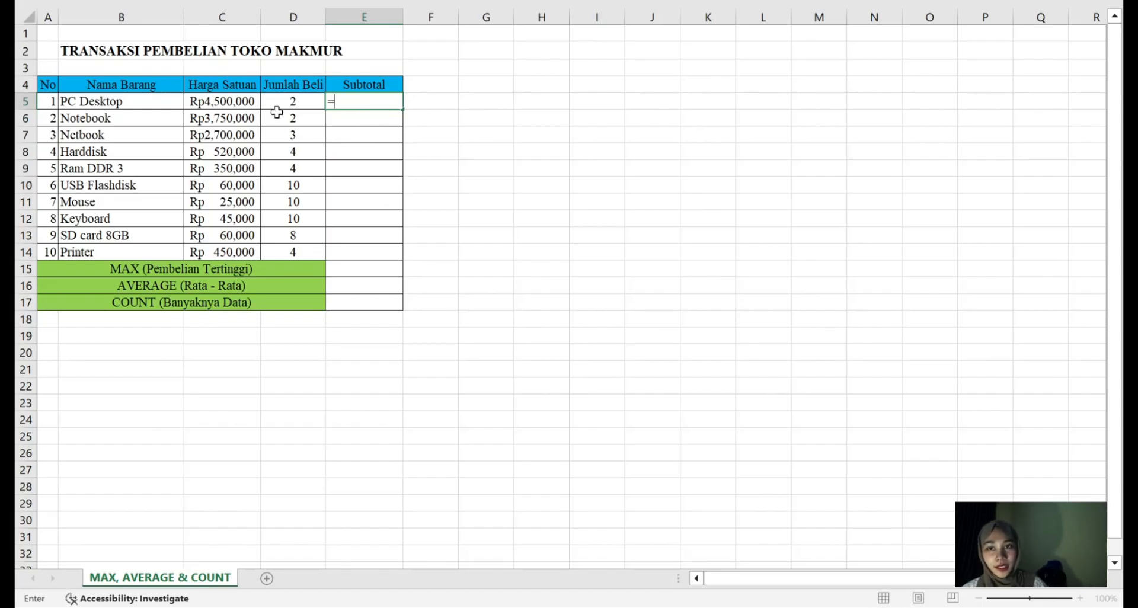
click(237, 103)
text(*)
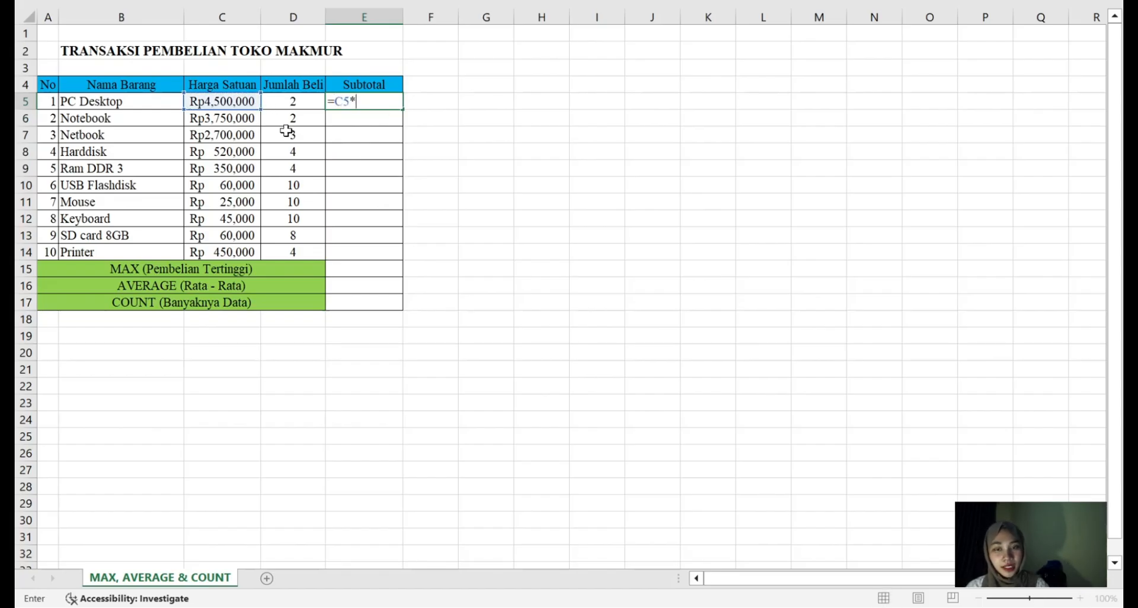
click(298, 105)
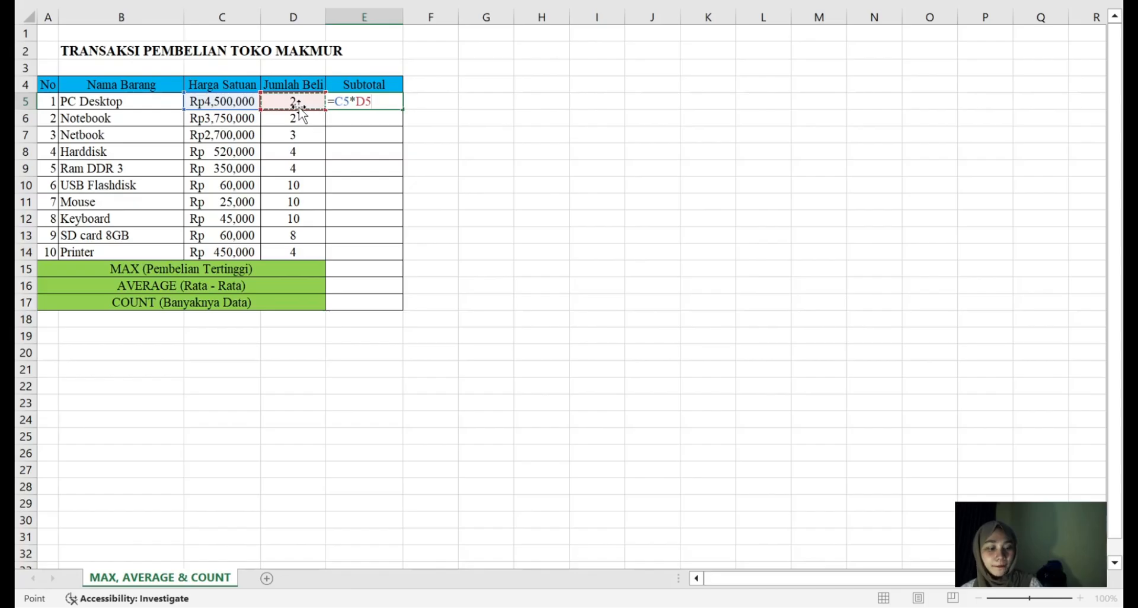
key(Return)
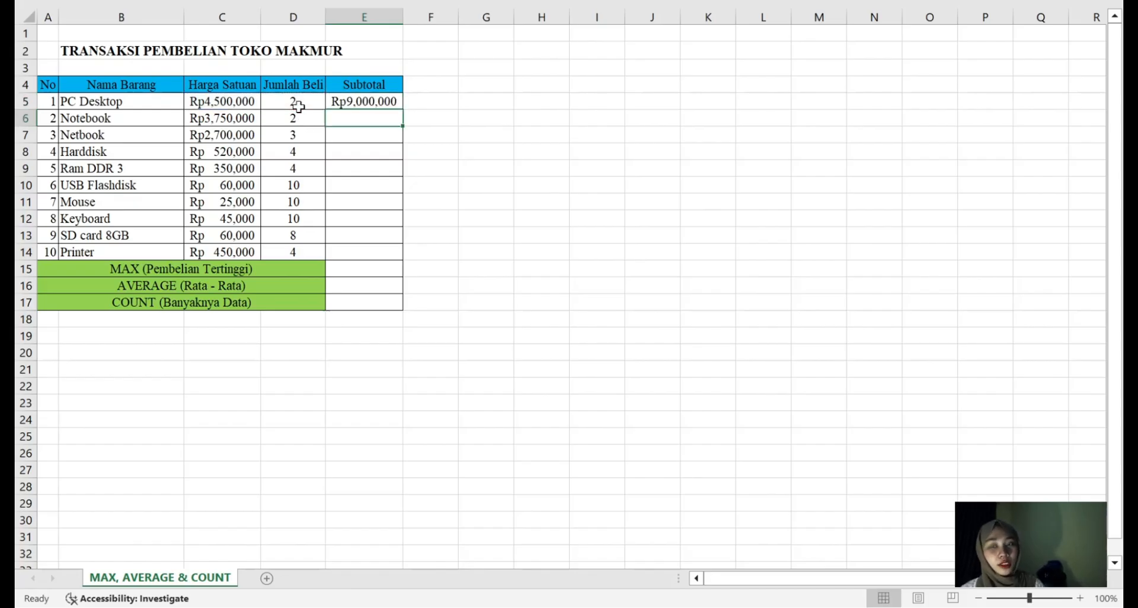
click(386, 102)
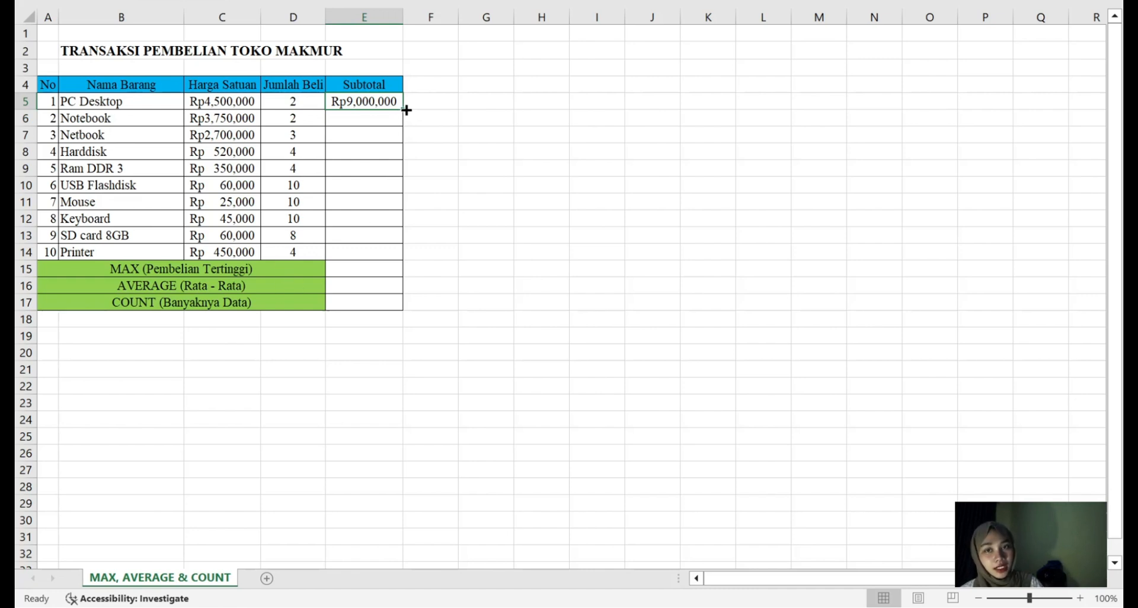
drag(404, 110, 397, 252)
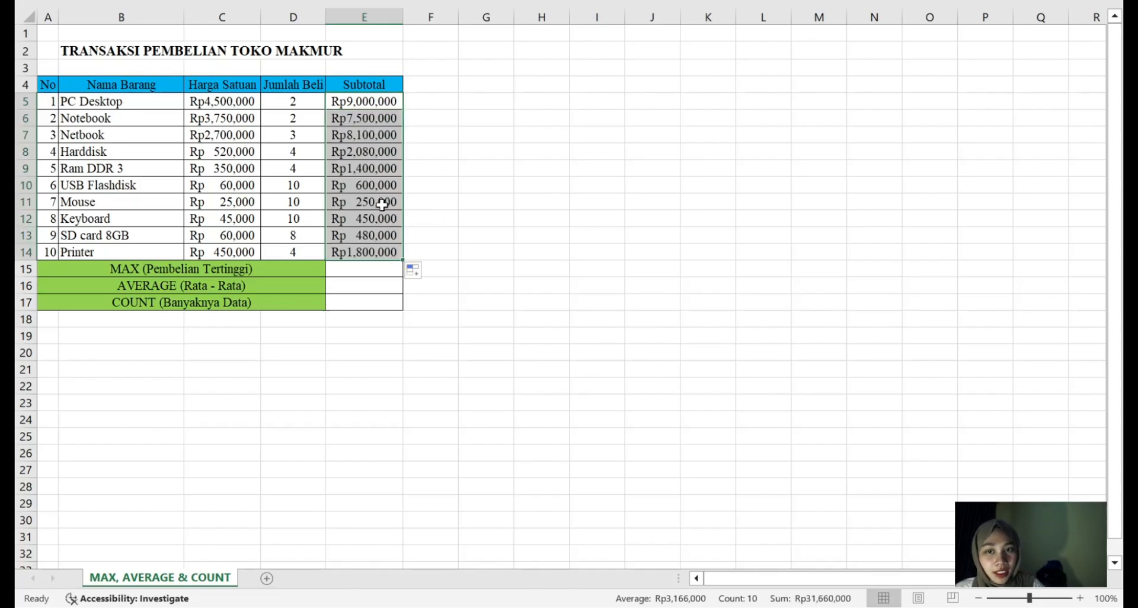
Enter the formula =MAX(E5:E14) in cell E15 to find the highest purchase subtotal.
click(356, 270)
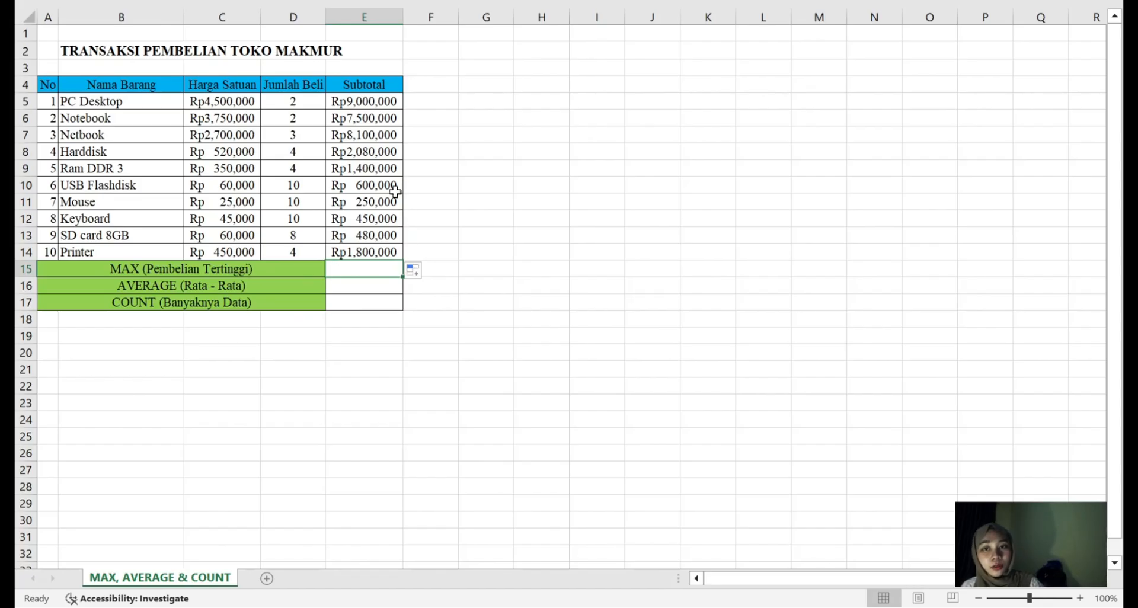
text(=)
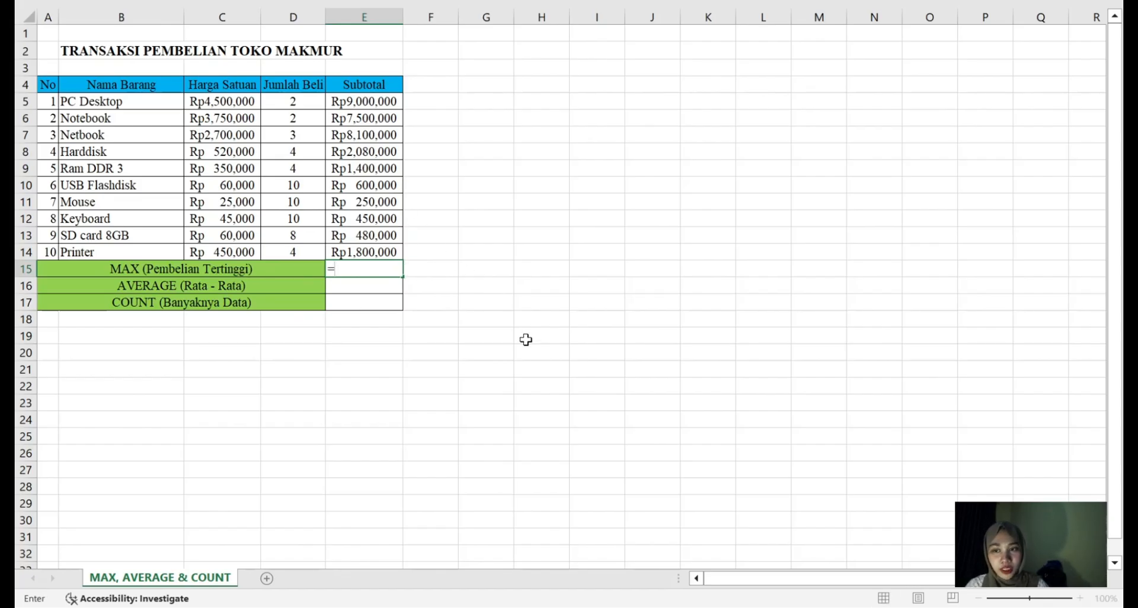
text(MA)
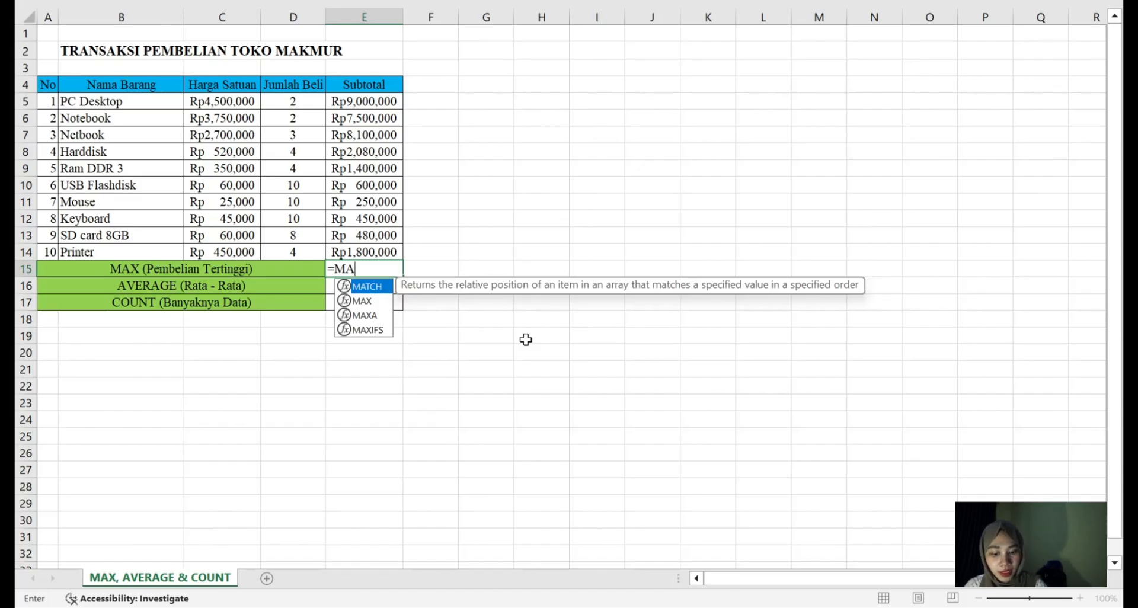
text(X)
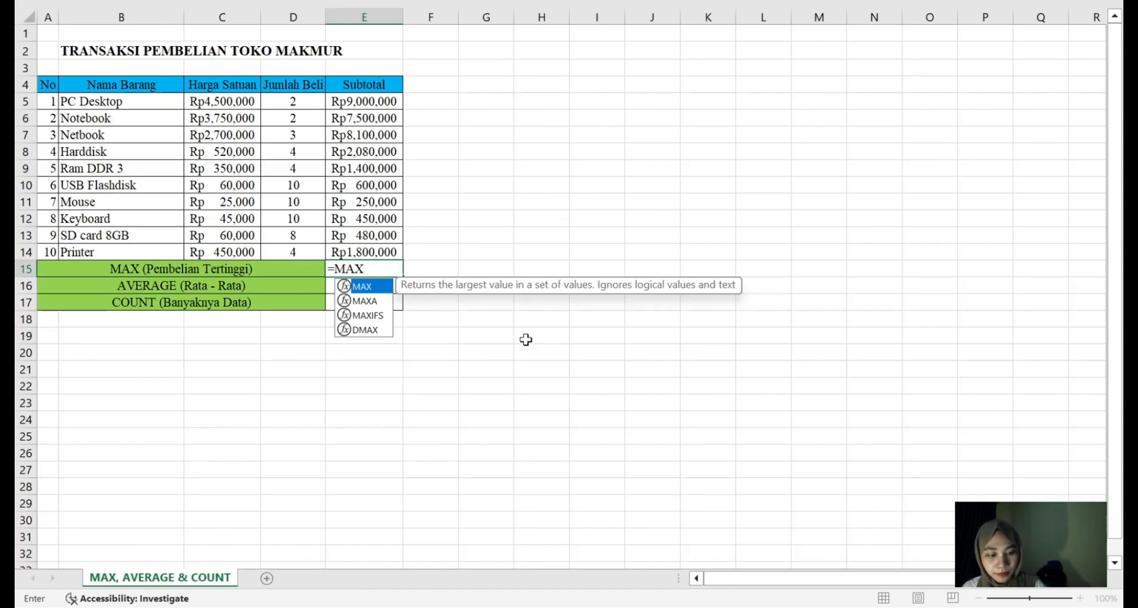
text(()
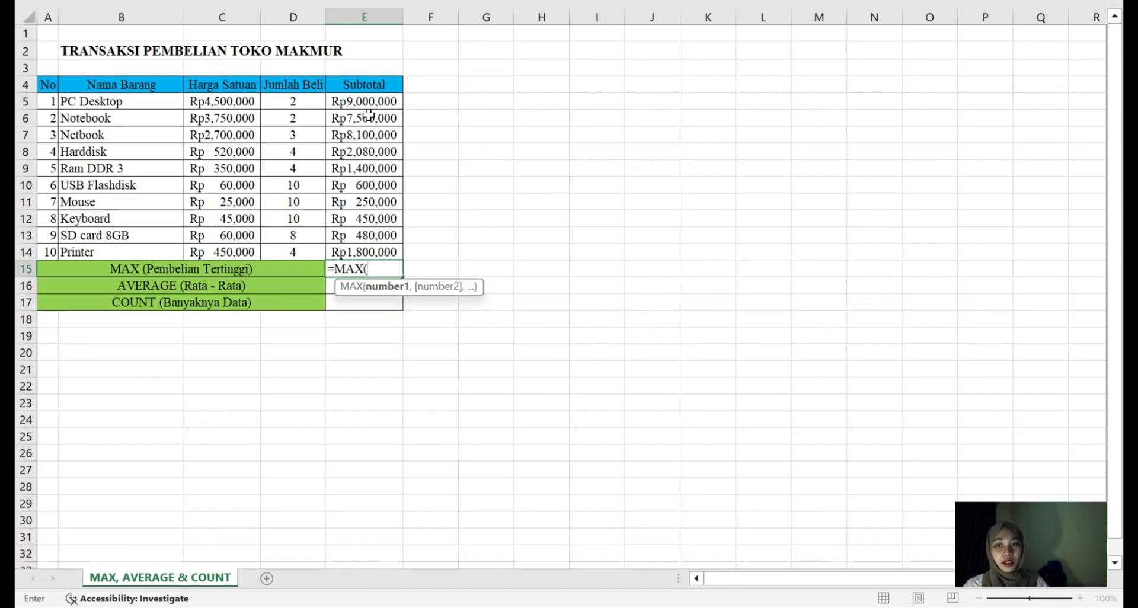
drag(368, 103, 374, 253)
key(Return)
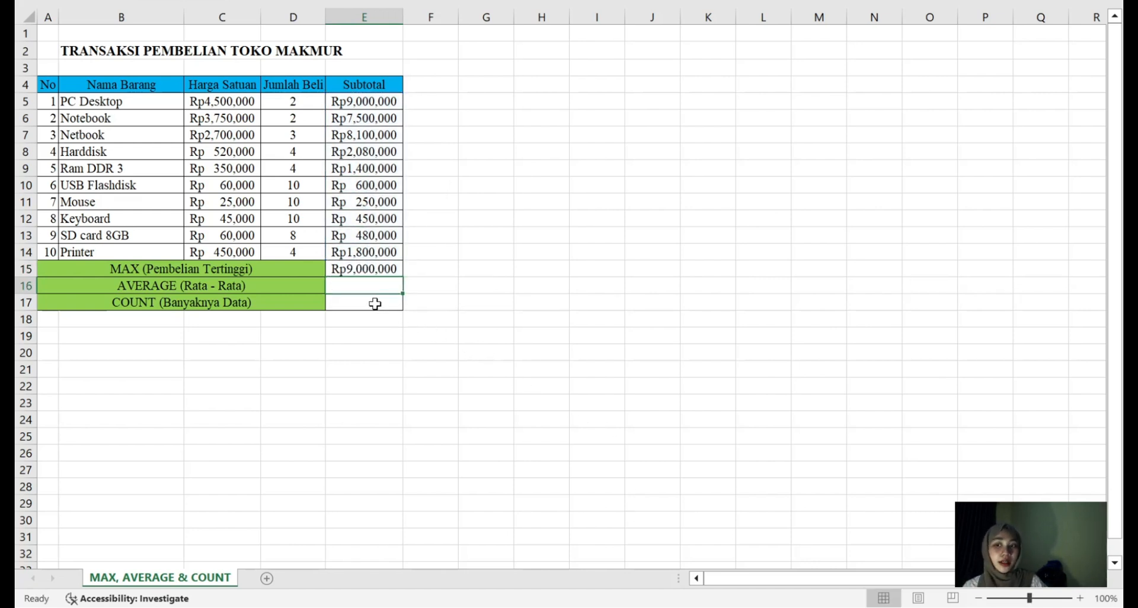
click(380, 270)
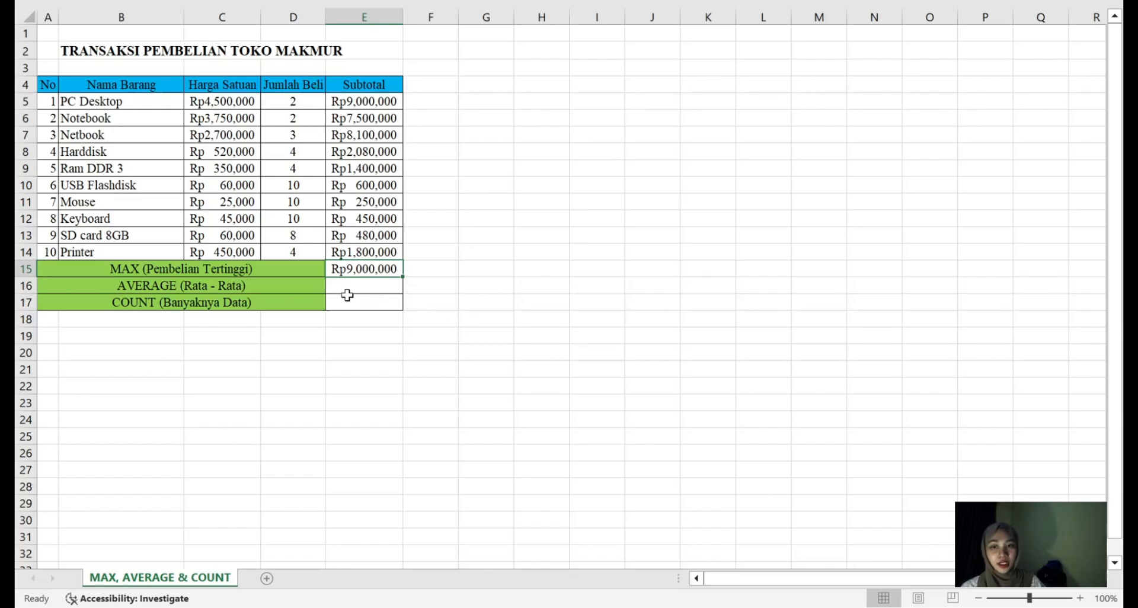
Enter the formula =AVERAGE(E5:E14) in cell E16 to calculate the average subtotal.
click(254, 290)
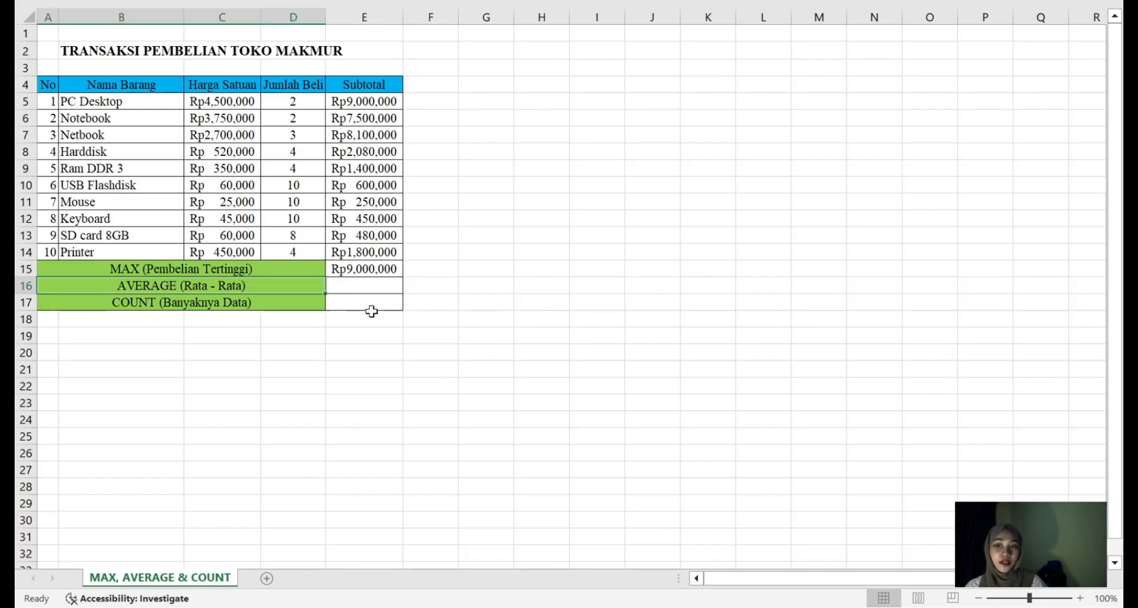
click(344, 287)
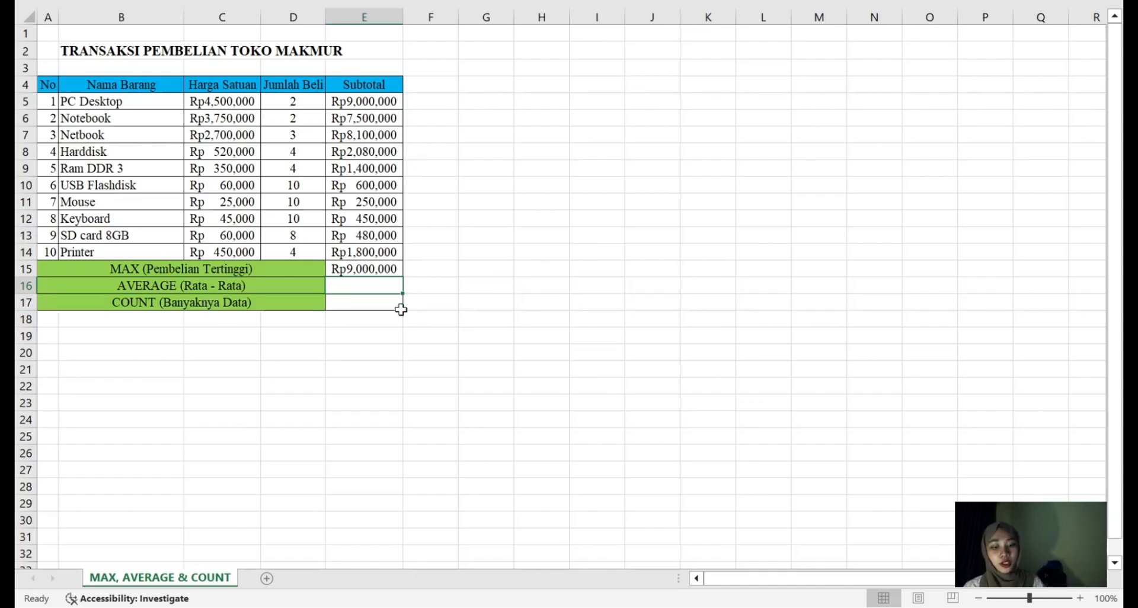
text(=AVERAGE)
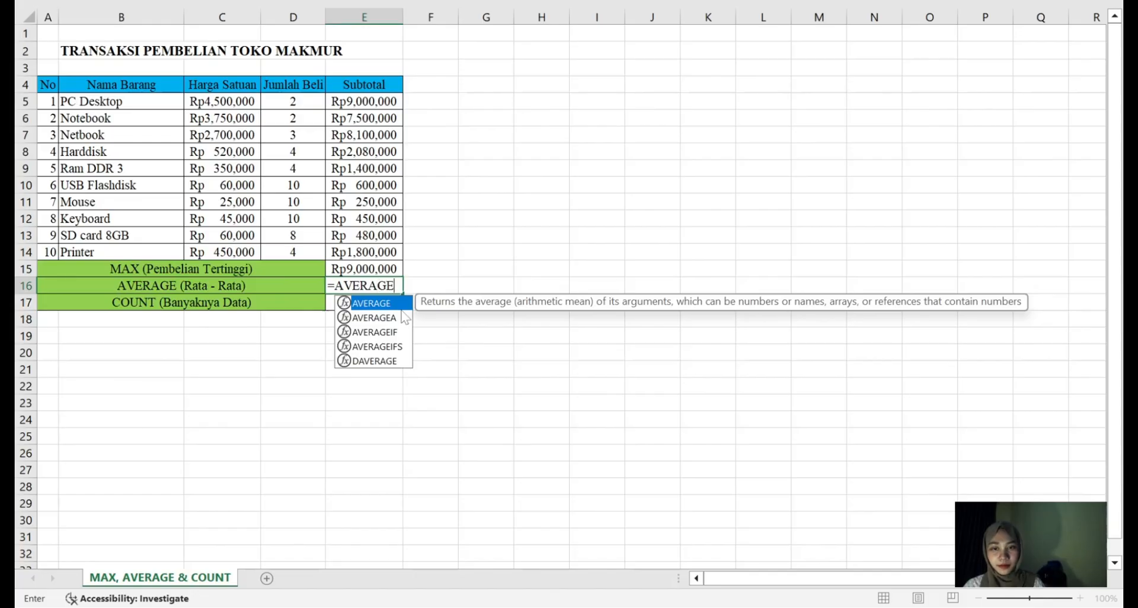
text(()
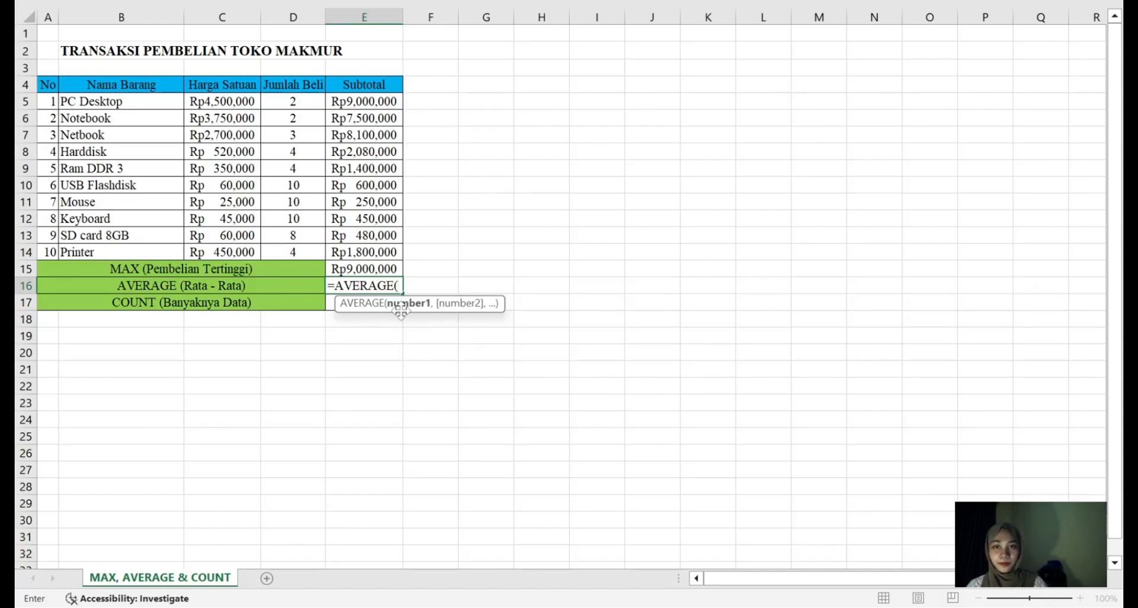
click(384, 102)
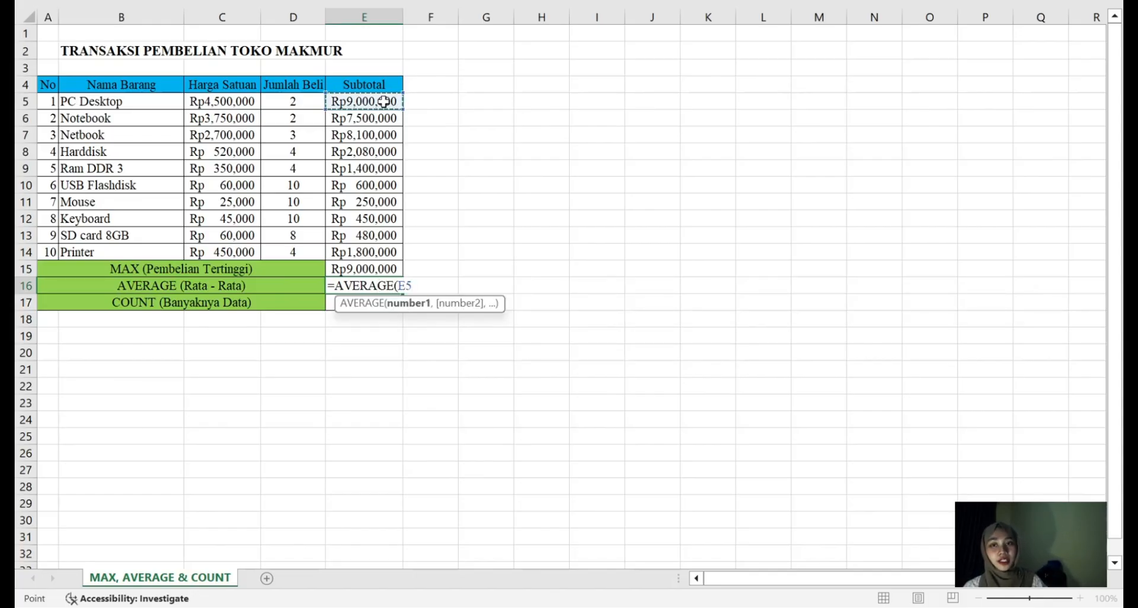
drag(384, 101, 378, 246)
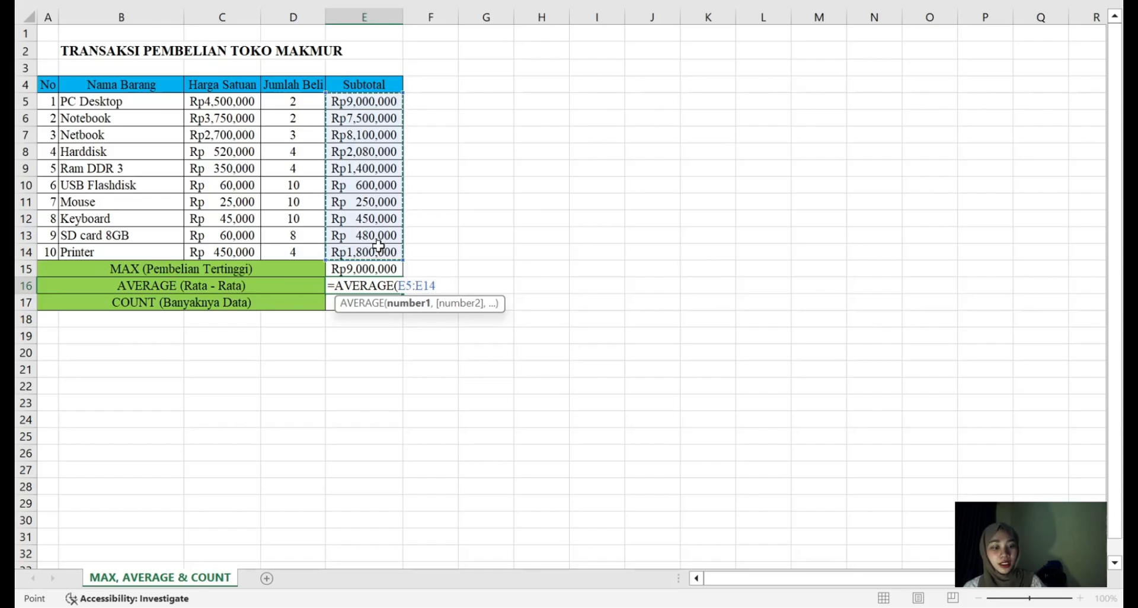
key(Return)
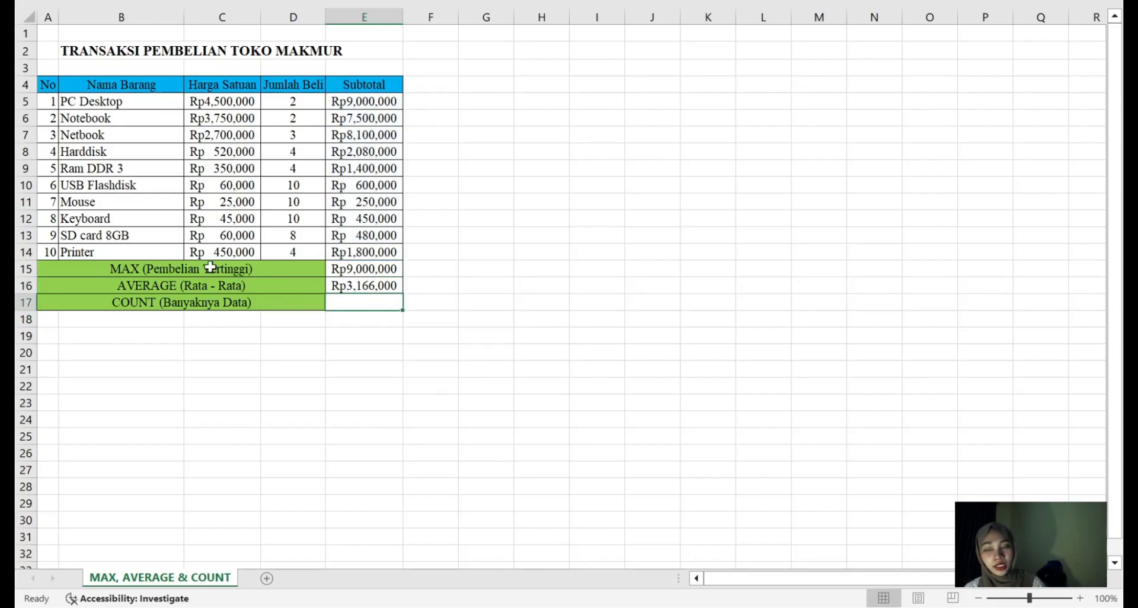
click(381, 288)
Enter the formula =COUNT(E5:E14) in cell E17 to count the subtotal entries.
click(364, 308)
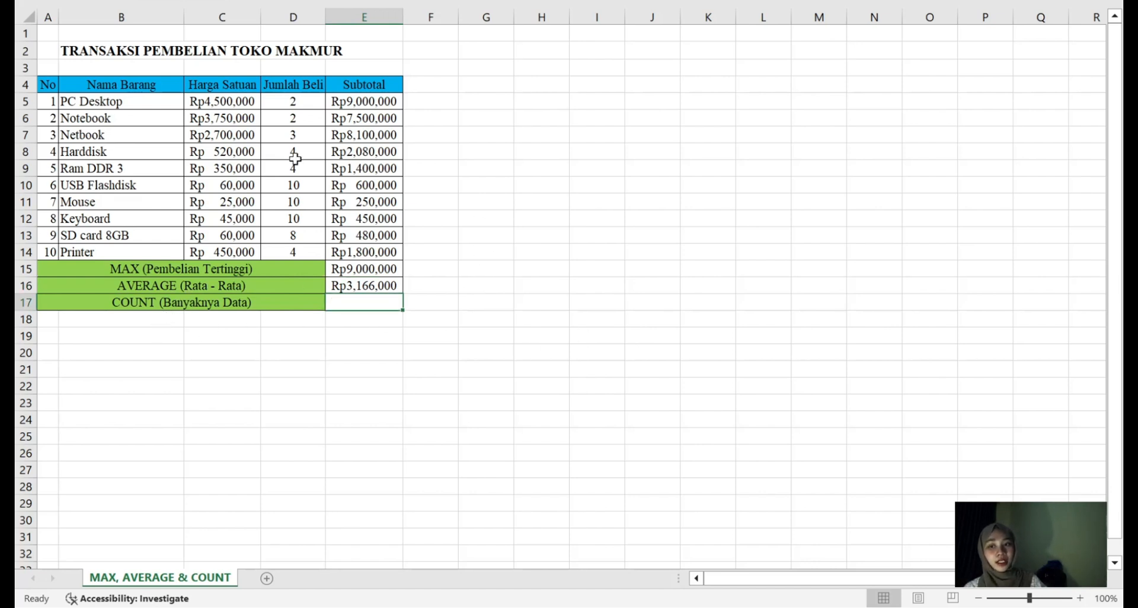
drag(64, 101, 237, 153)
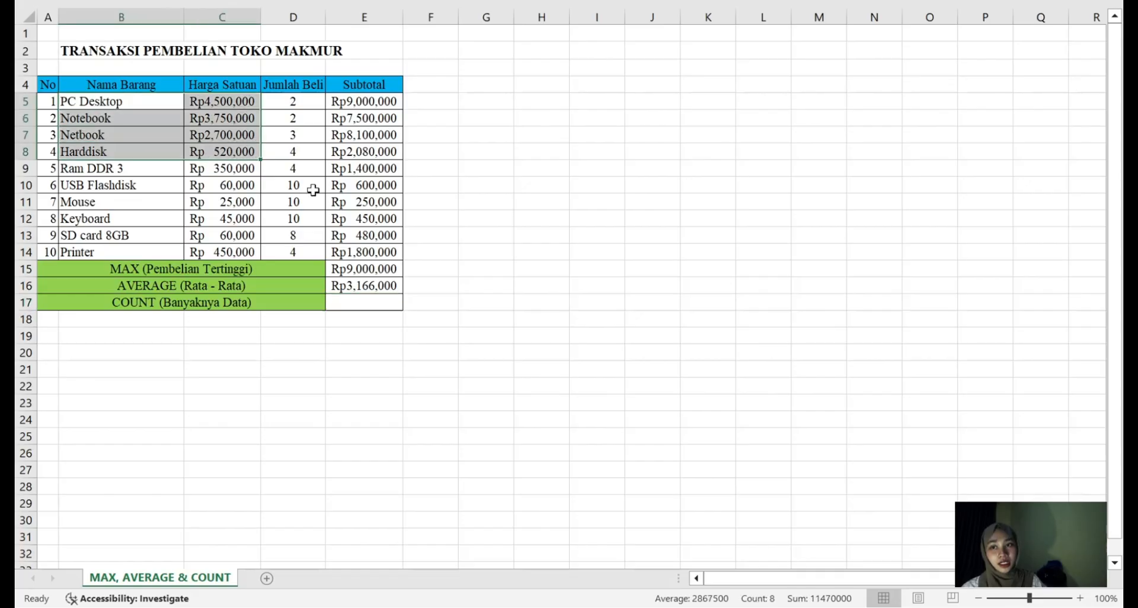
drag(312, 189, 393, 249)
click(391, 299)
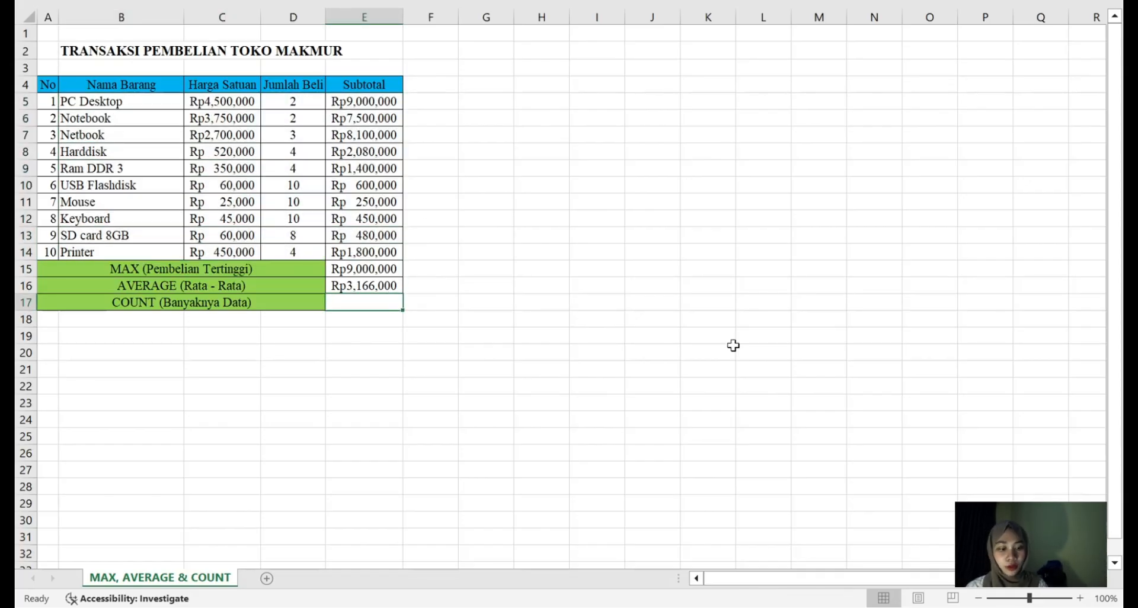
text(=COUNT)
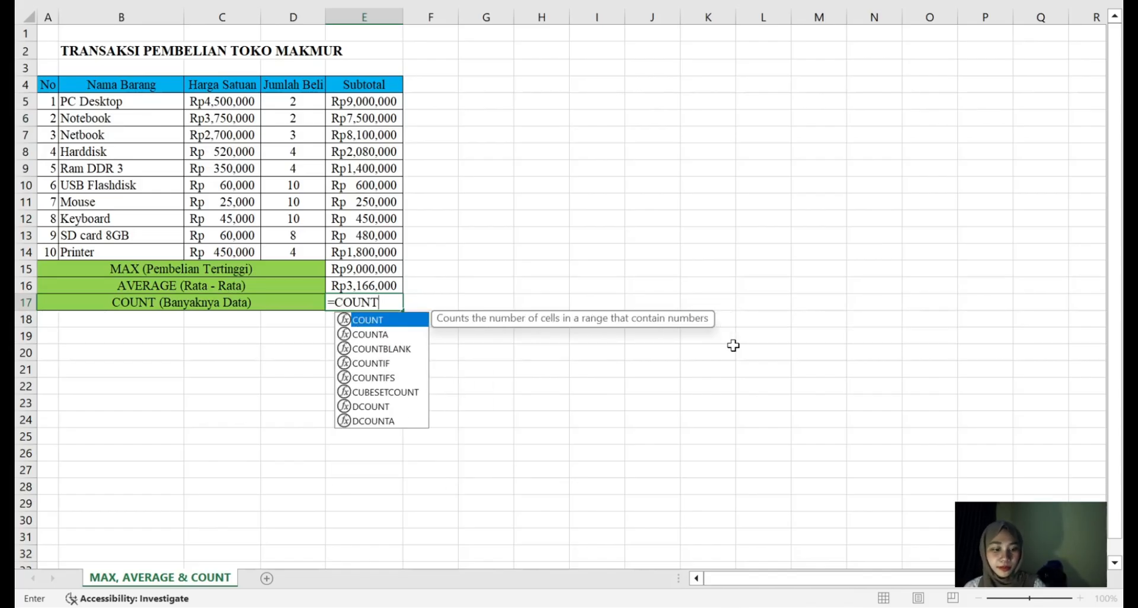
text(()
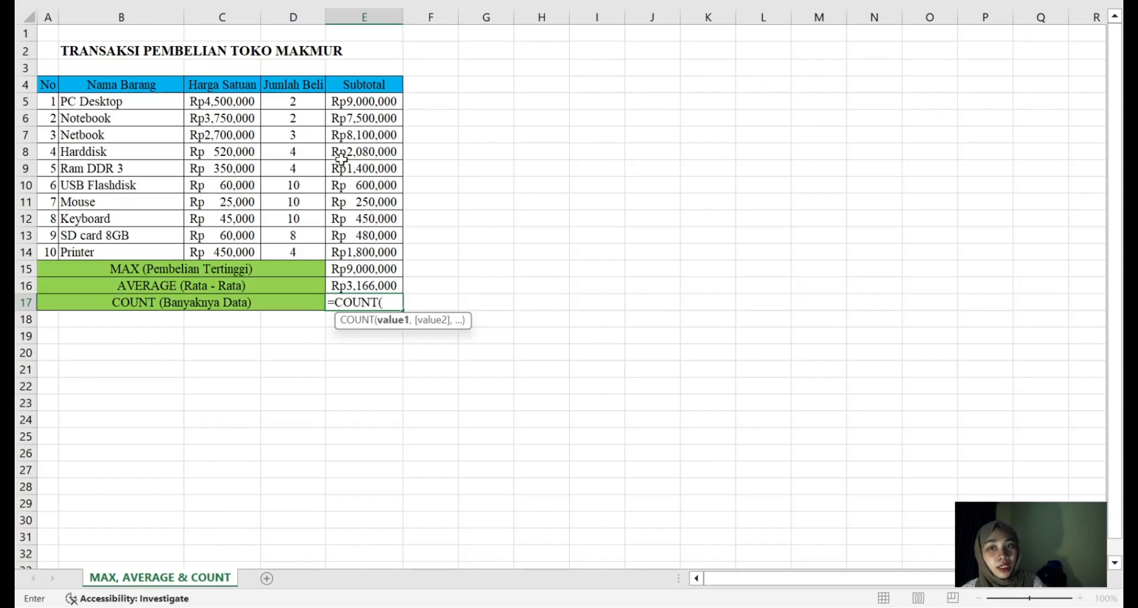
drag(363, 99, 409, 253)
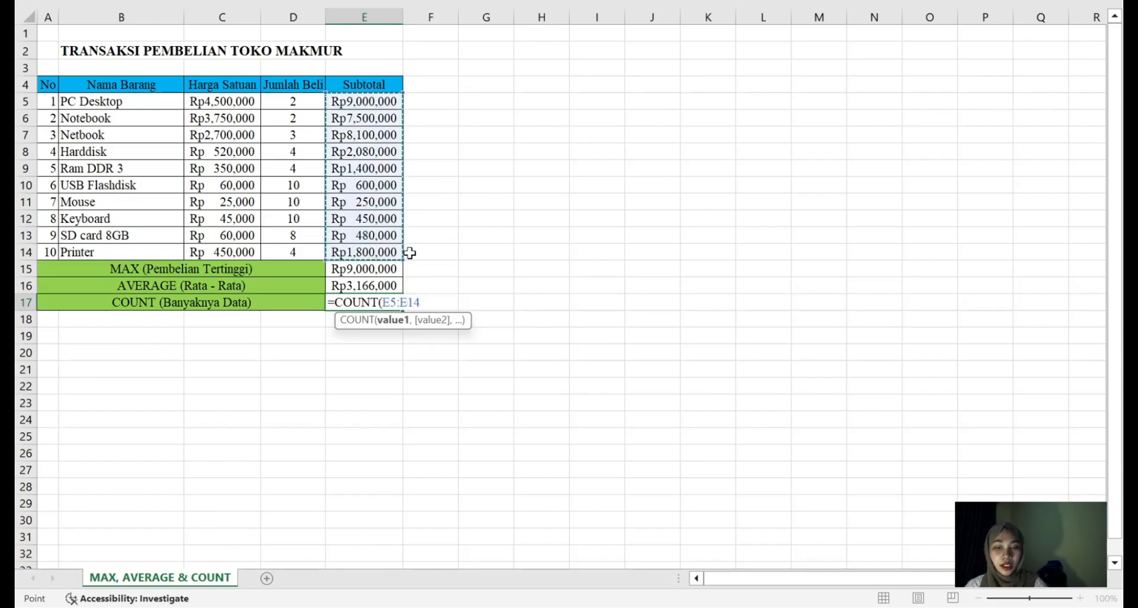
key(Return)
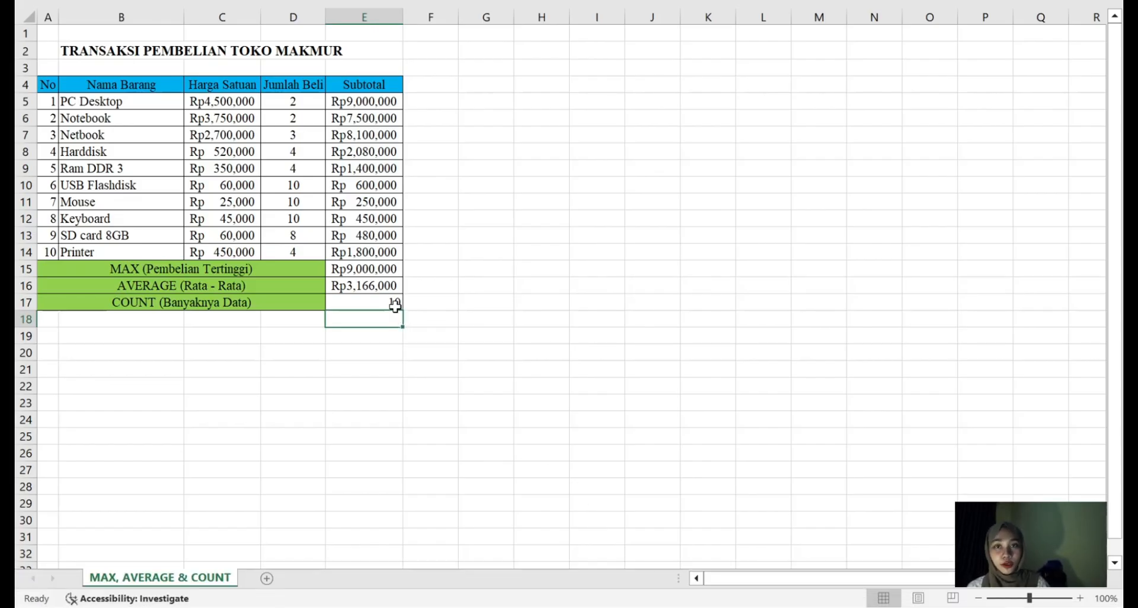
click(466, 219)
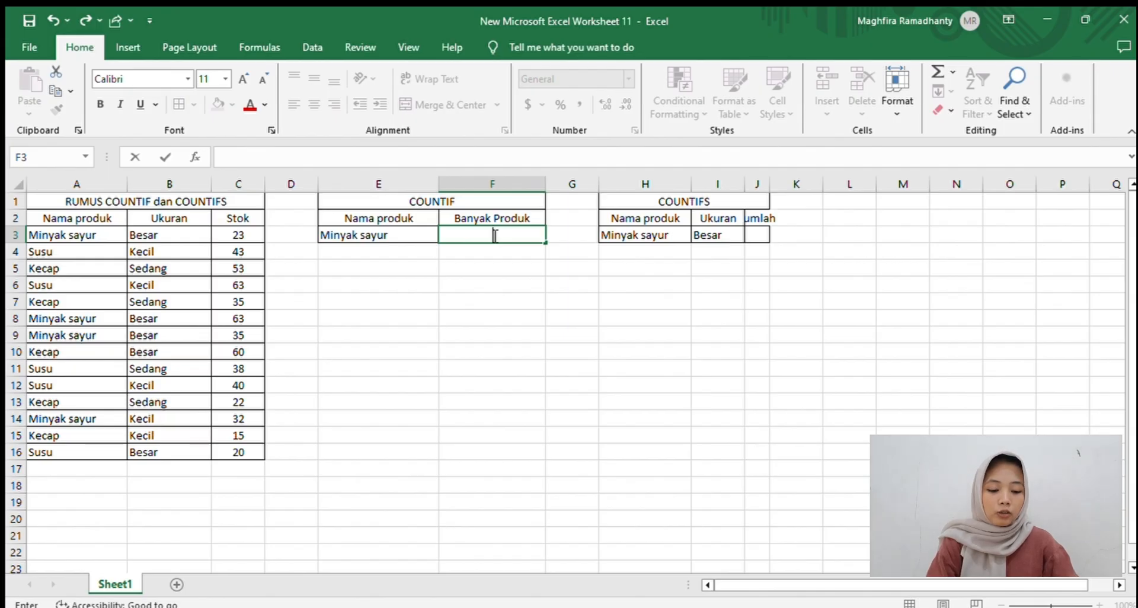
Enter the formula =COUNTIF(A3:A16,"minyak sayur") in cell F3 to count the Minyak sayur products.
text(=)
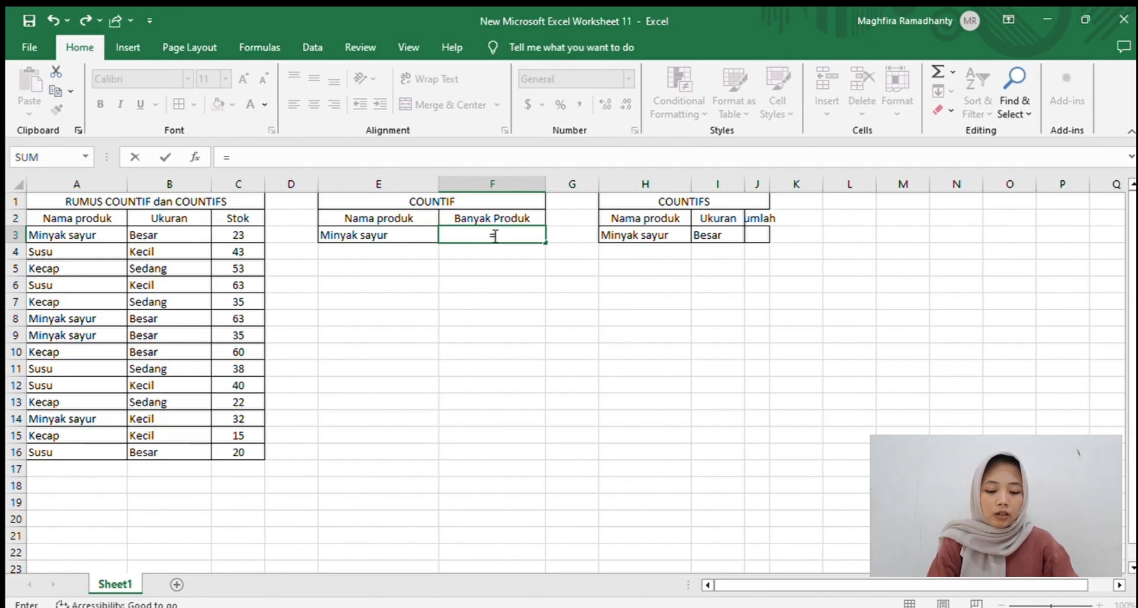
text(count)
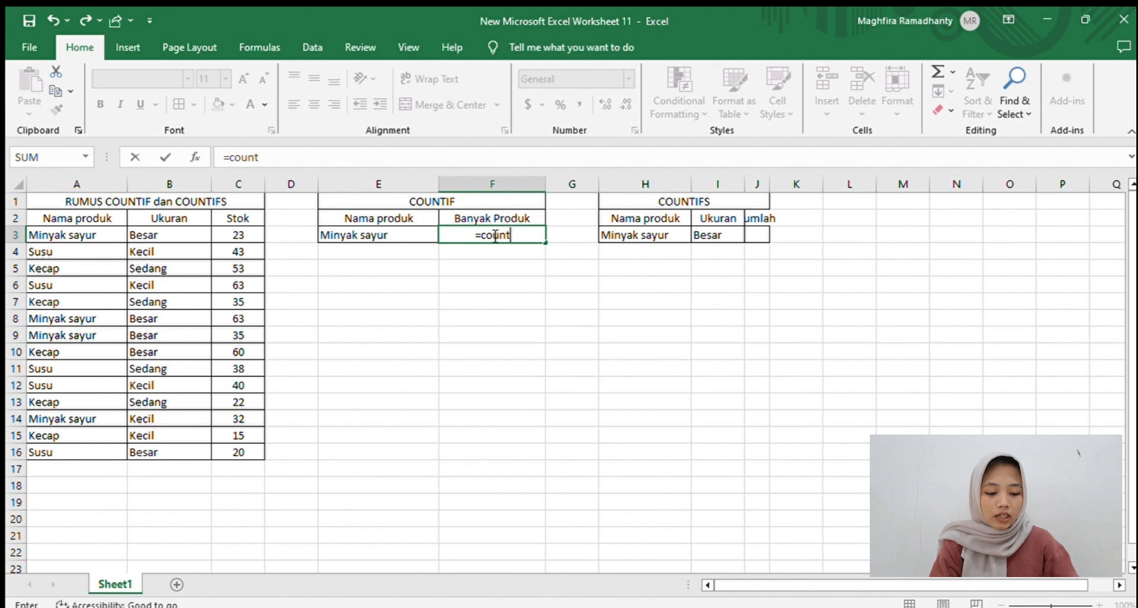
text(if)
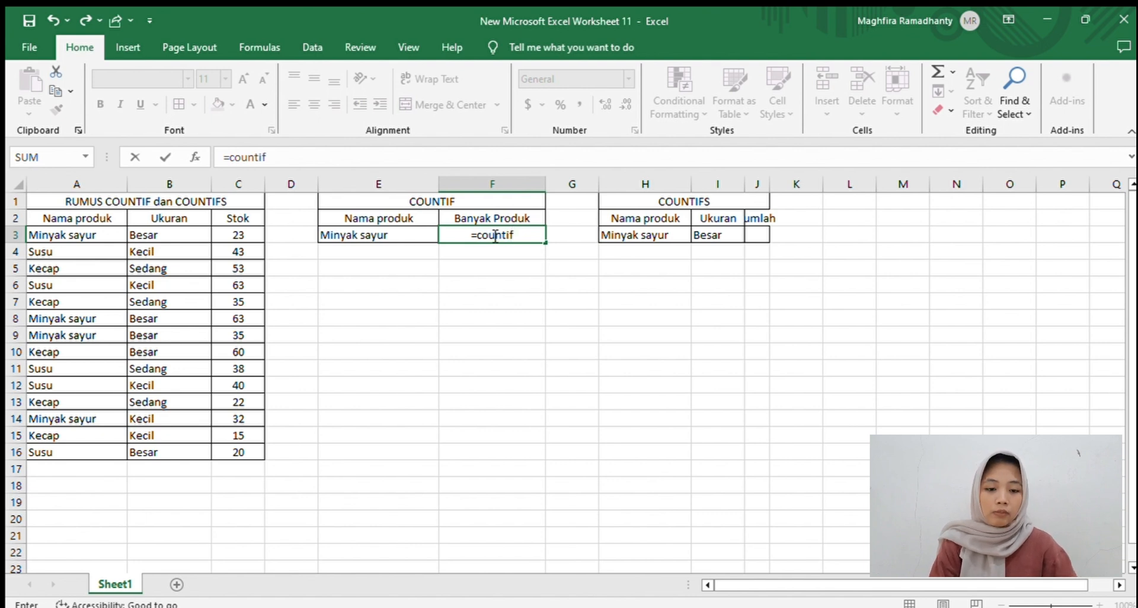
text(()
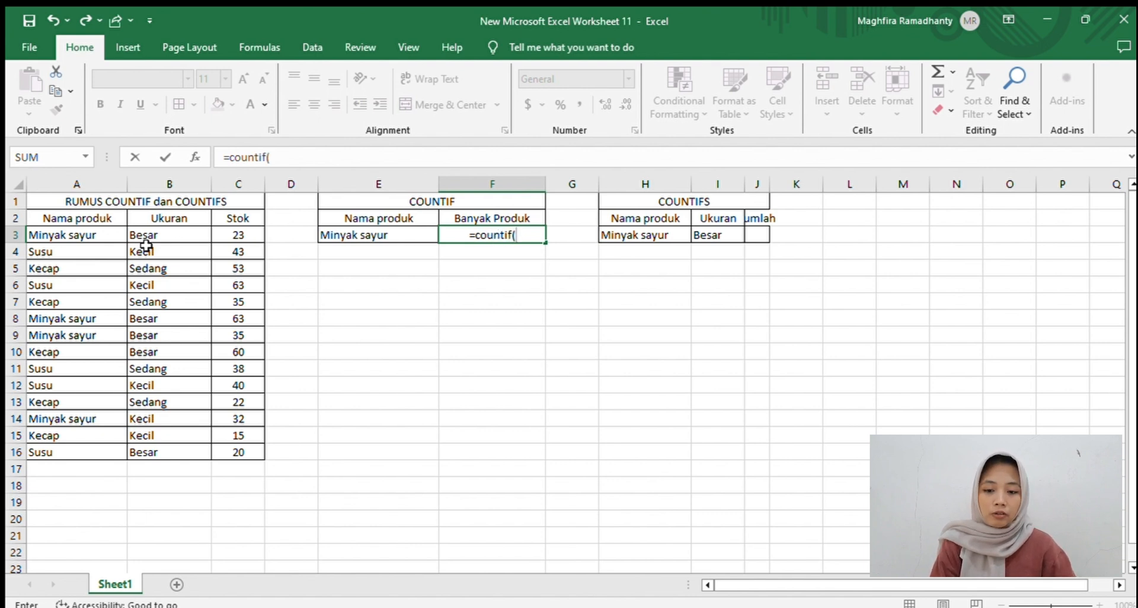
click(114, 236)
drag(115, 237, 120, 425)
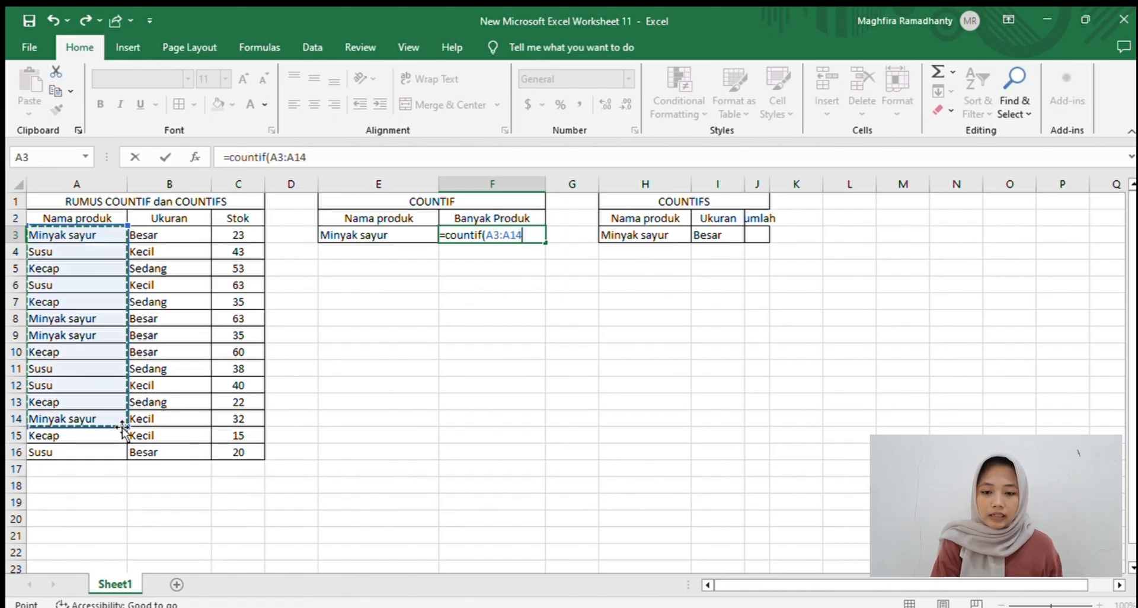
drag(96, 234, 98, 455)
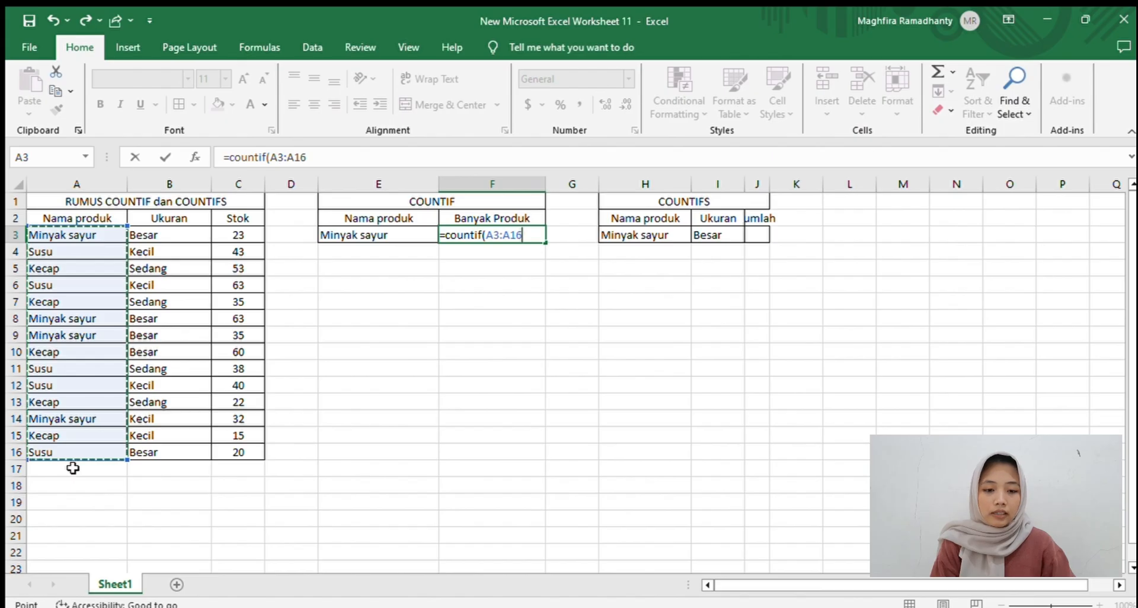
text(,)
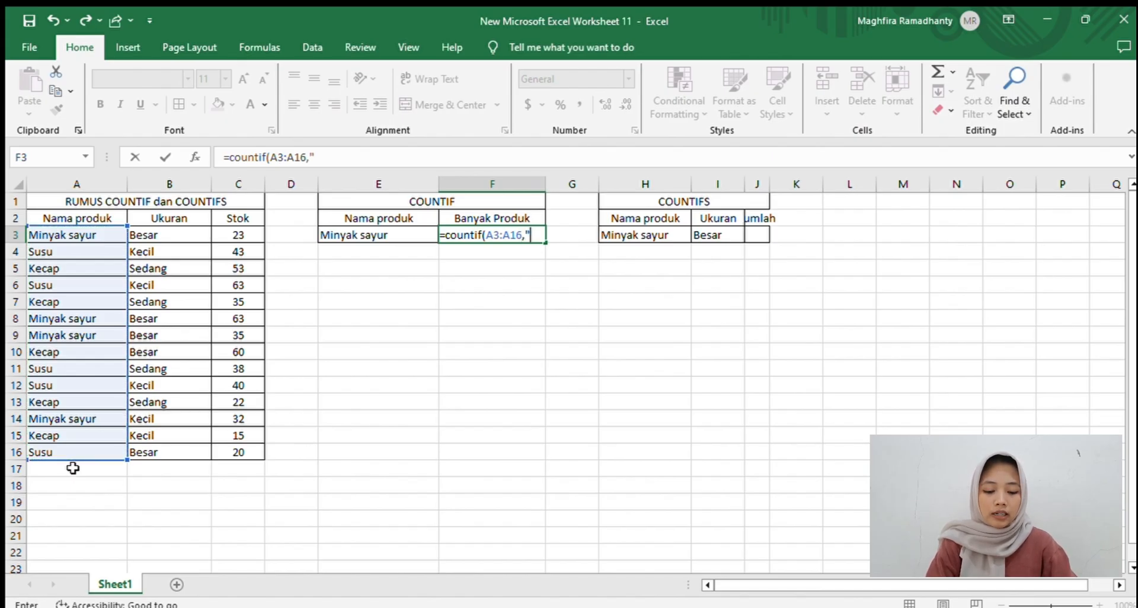
text("minyak)
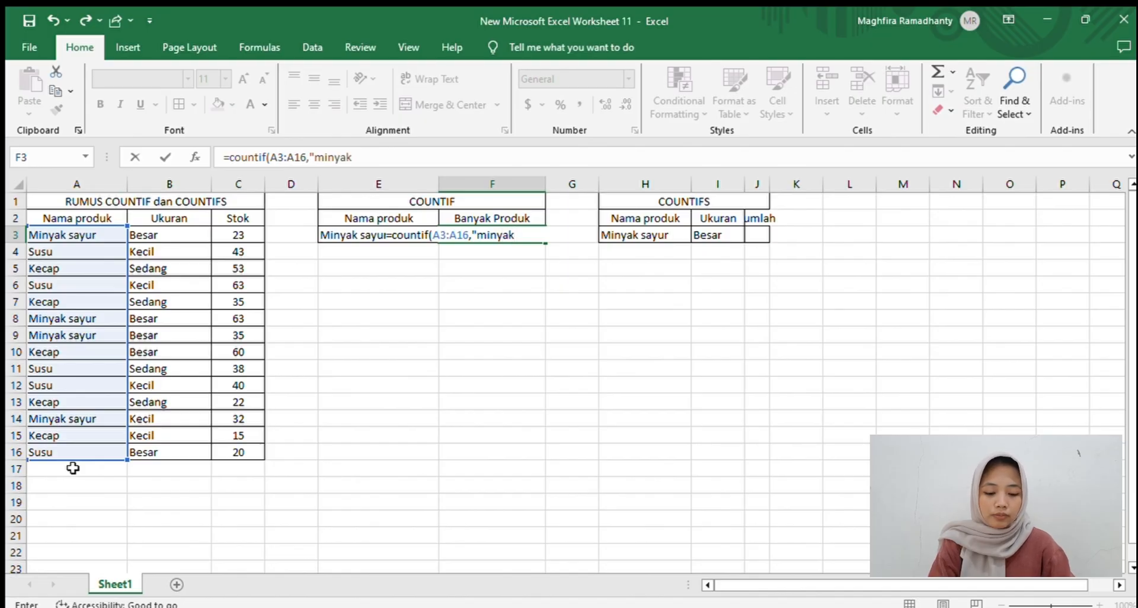
text( sayur")
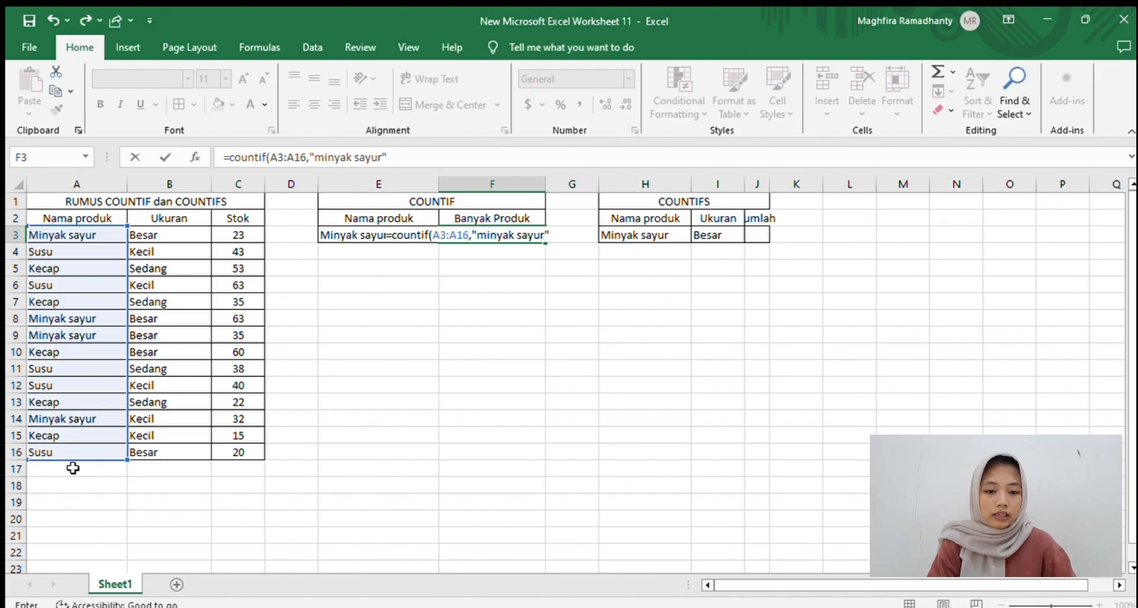
key(Return)
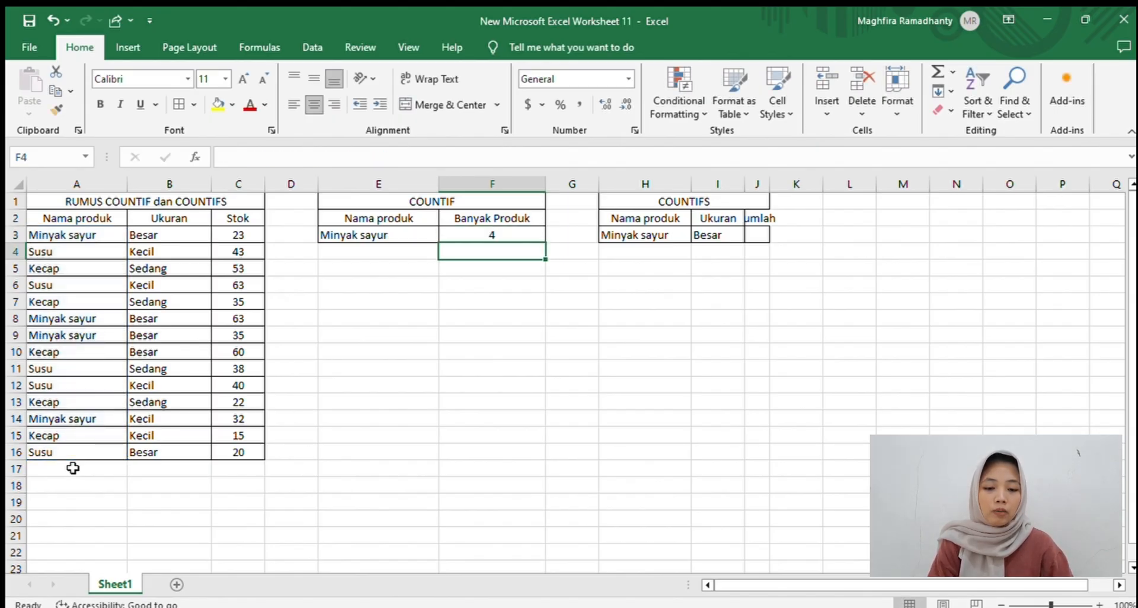
Check the COUNTIF result in F3 against the Minyak sayur entries in the Nama produk column.
click(484, 232)
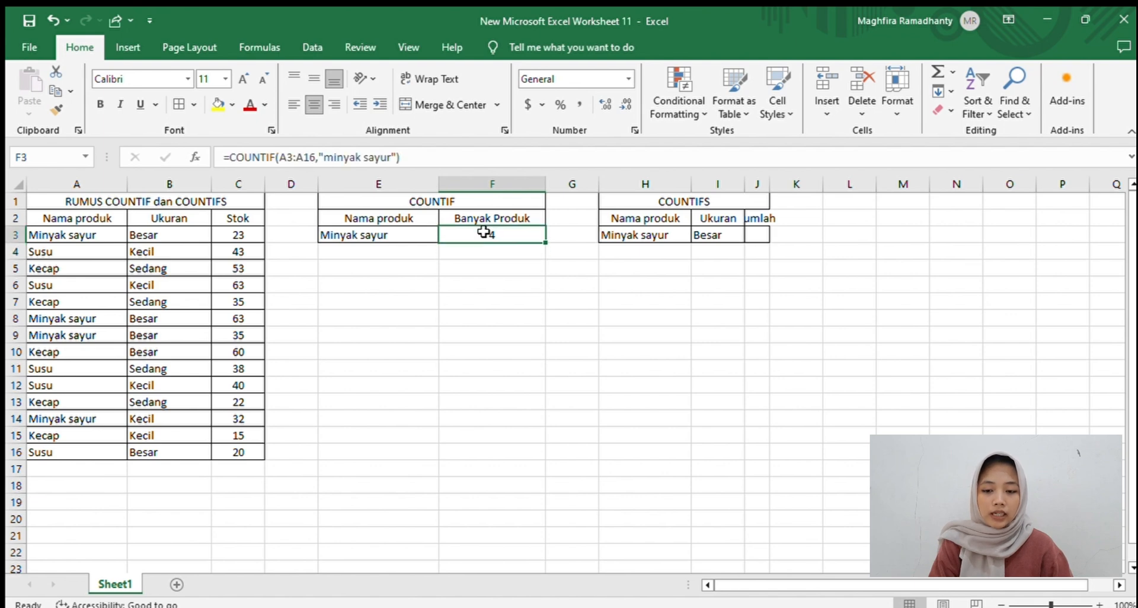
click(86, 237)
click(83, 319)
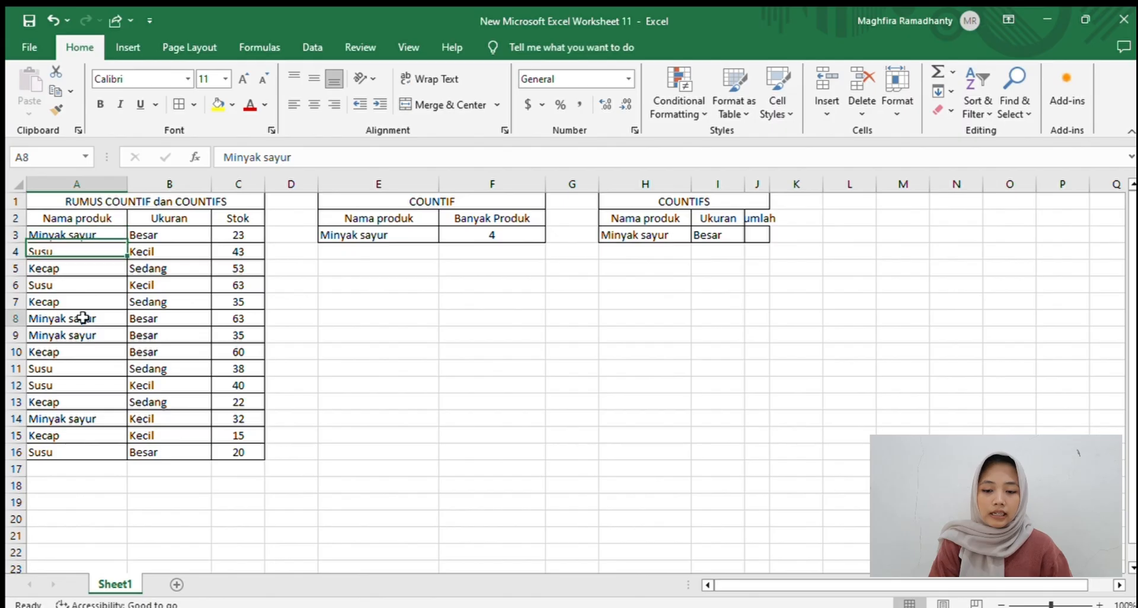
click(82, 340)
click(88, 419)
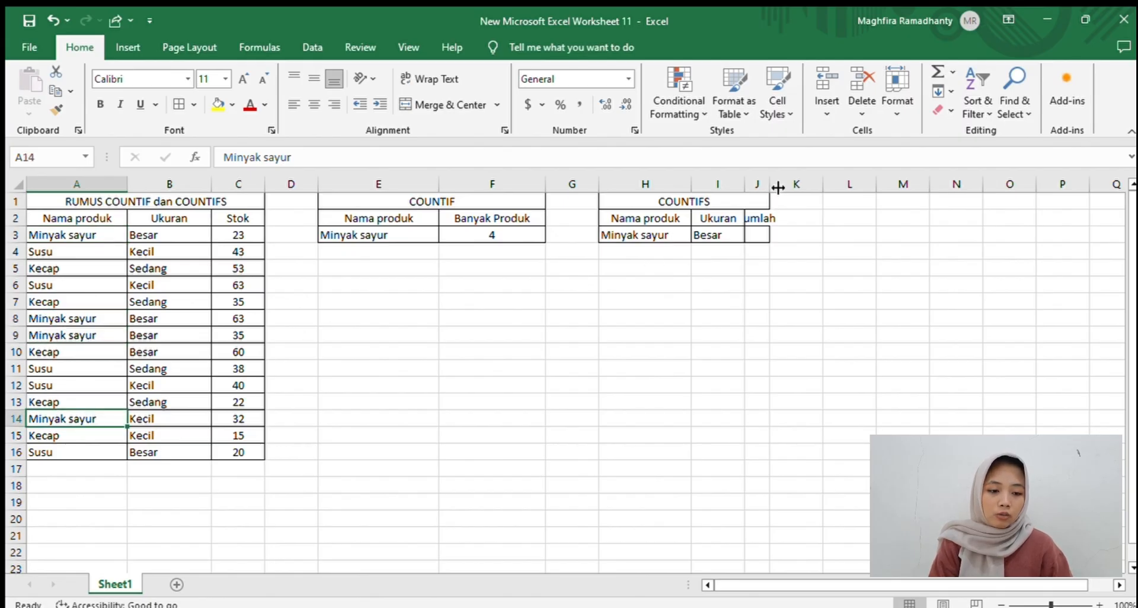
Widen column J to fit the Jumlah heading and enter =COUNTIFS(A3:A16,"minyak sayur",B3:B16,"besar") in cell J3.
drag(769, 186, 798, 186)
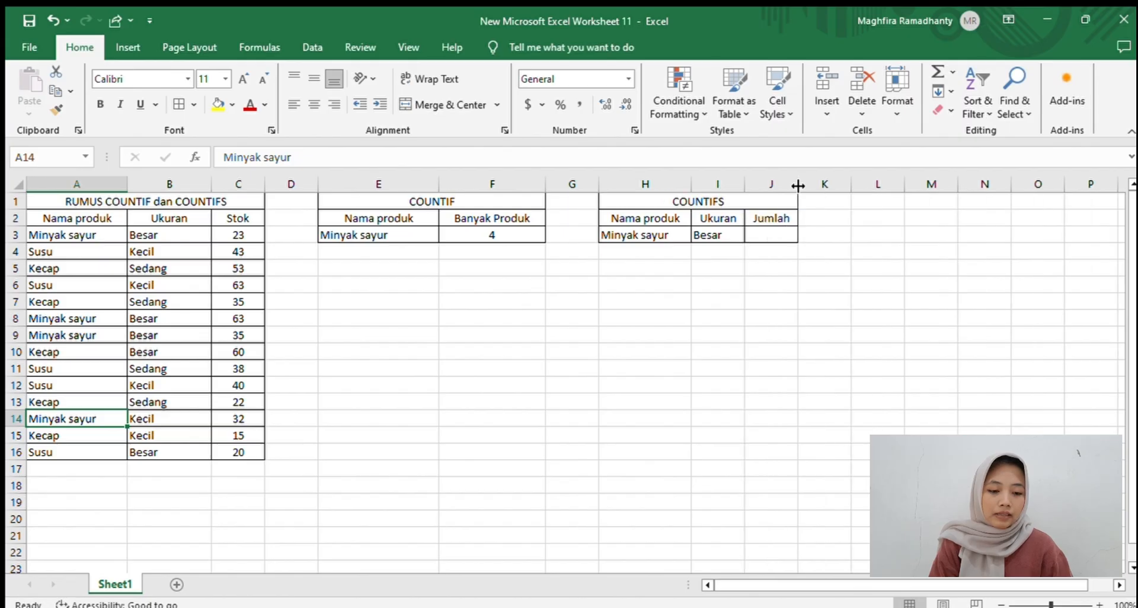
click(779, 239)
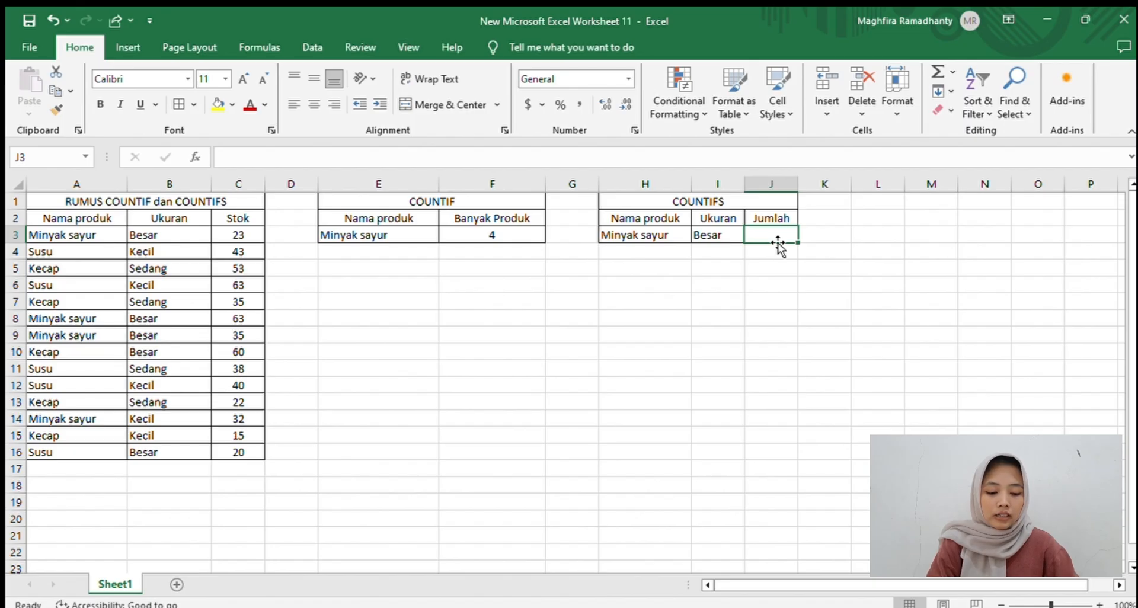
text(=co)
text(u)
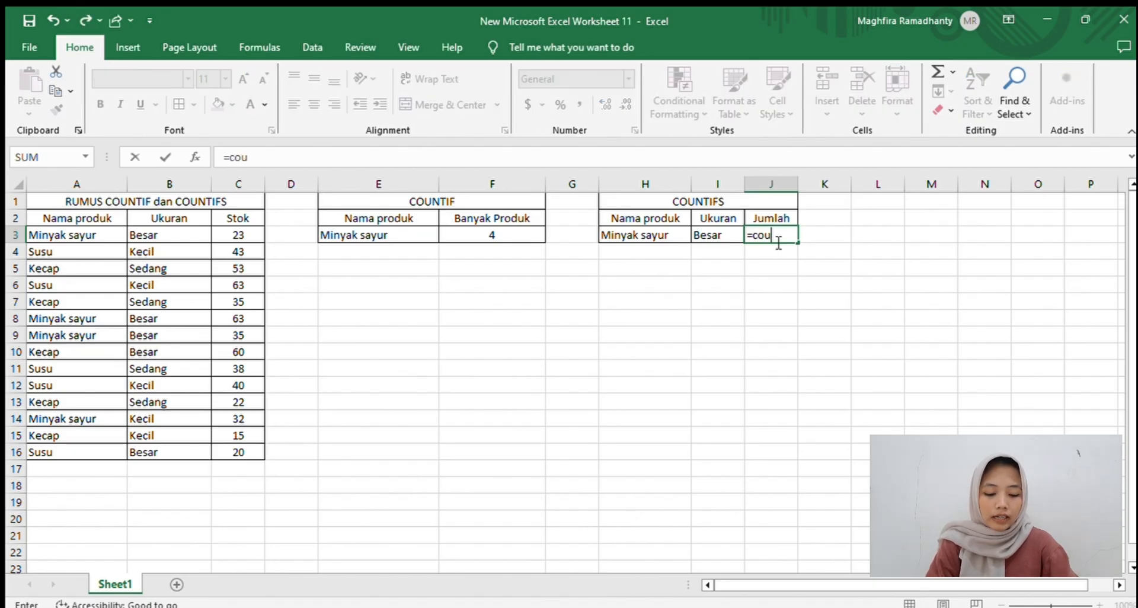
text(ntifs)
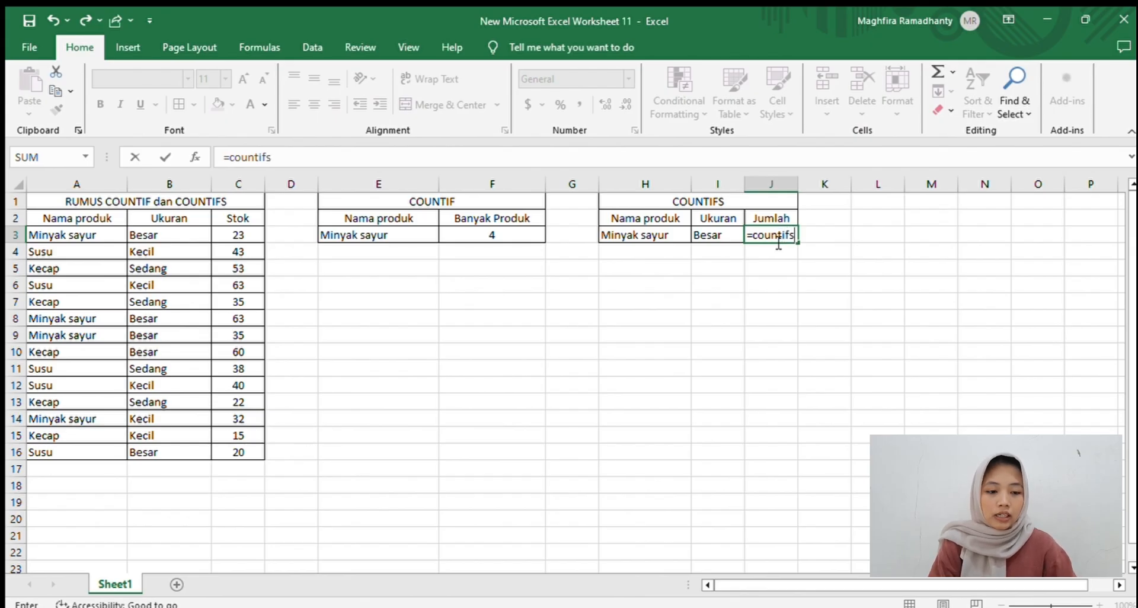
text(()
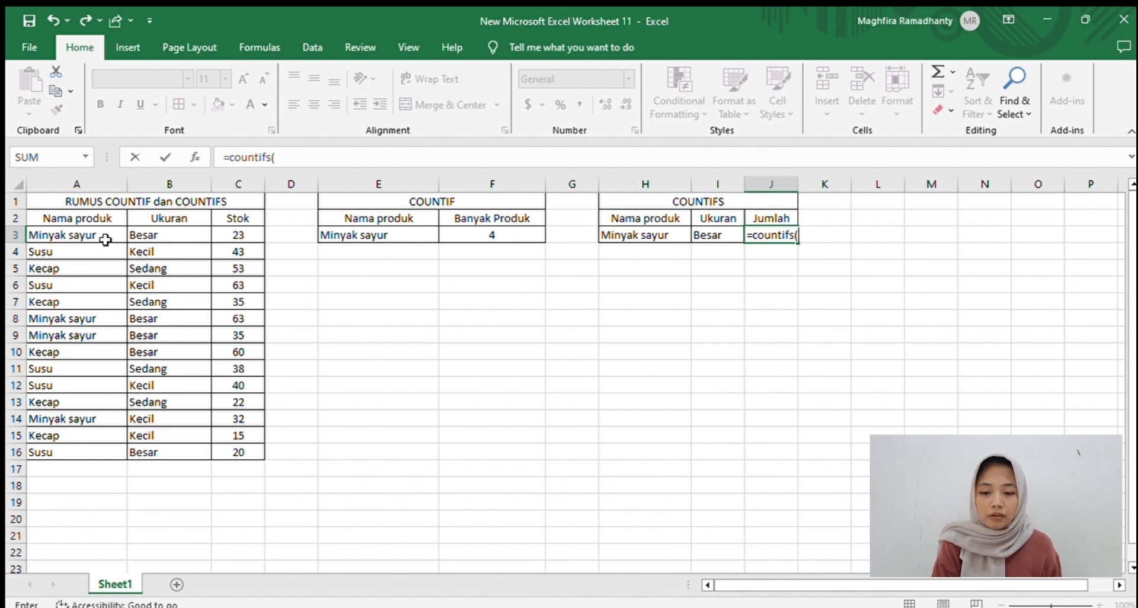
drag(105, 244, 86, 454)
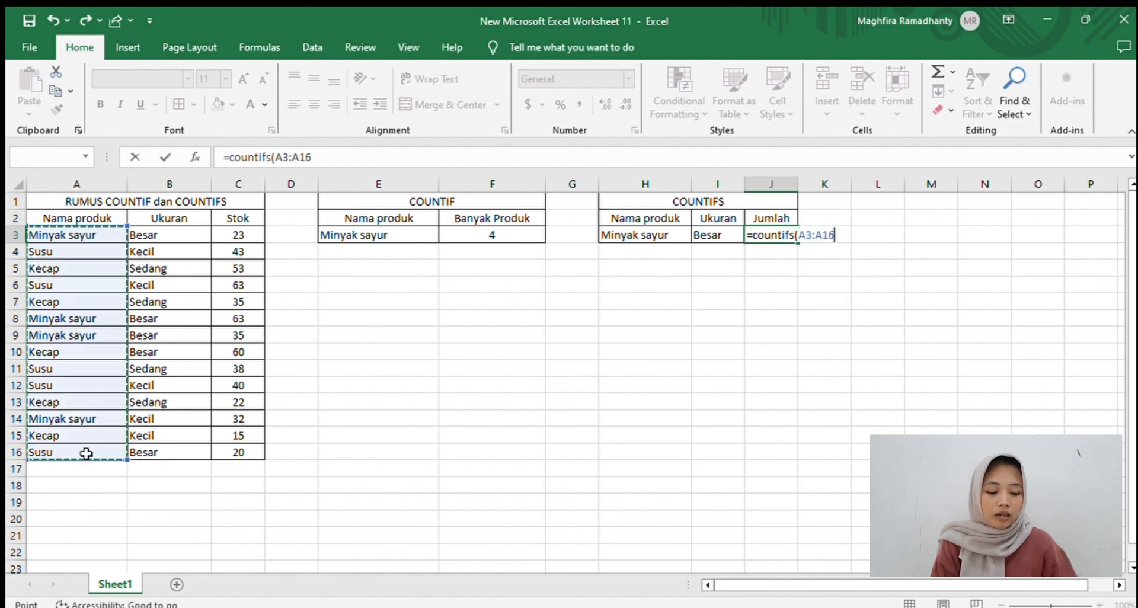
text(,")
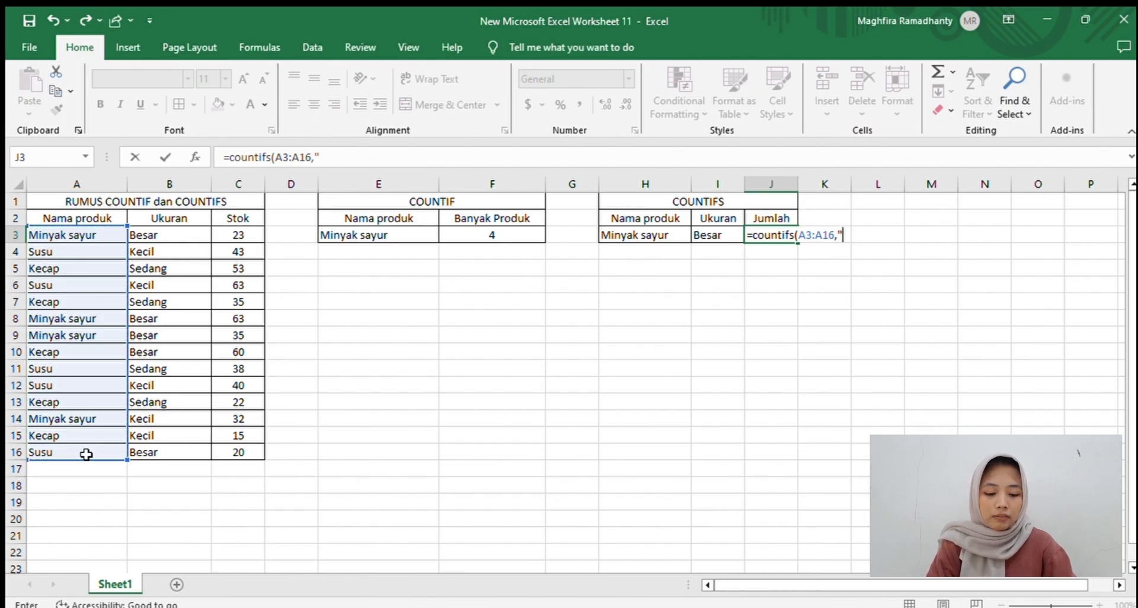
text(min)
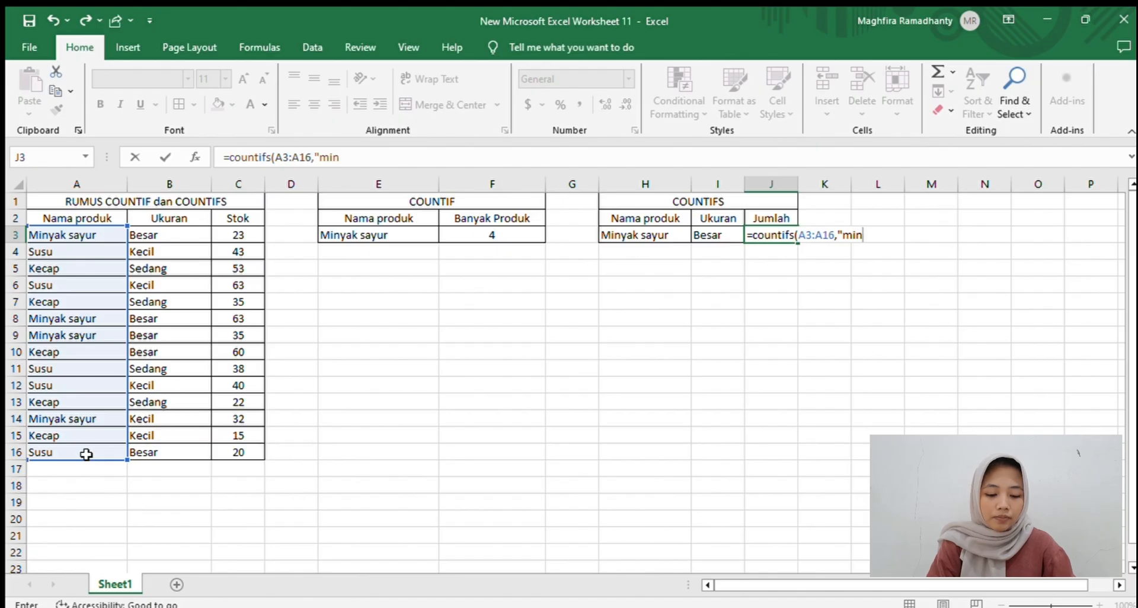
text(yak )
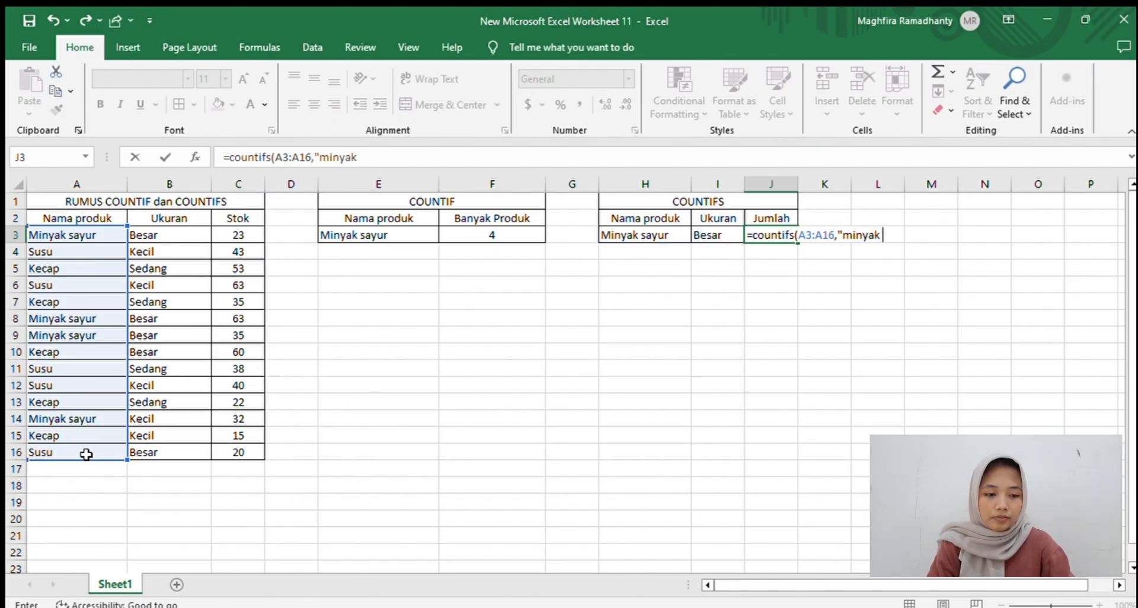
text(s)
text(ay)
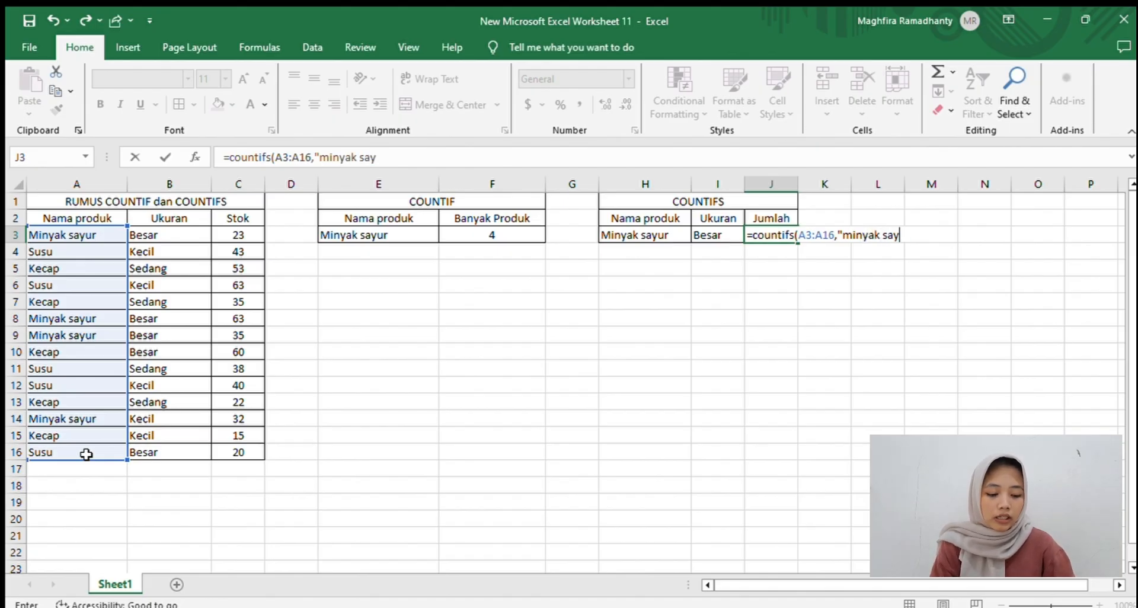
text(ur")
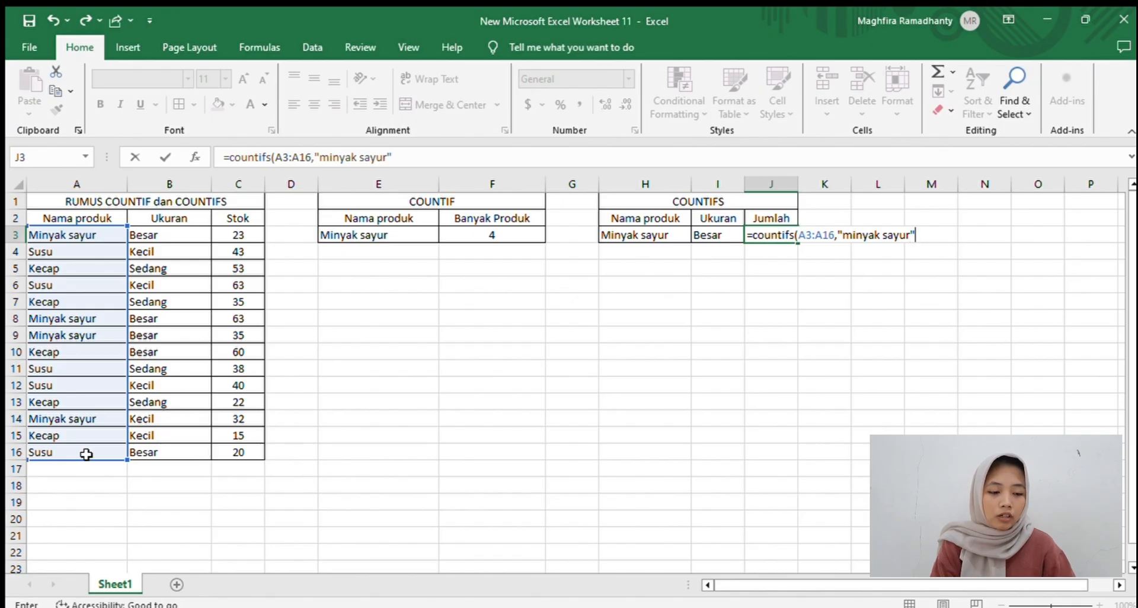
text(,)
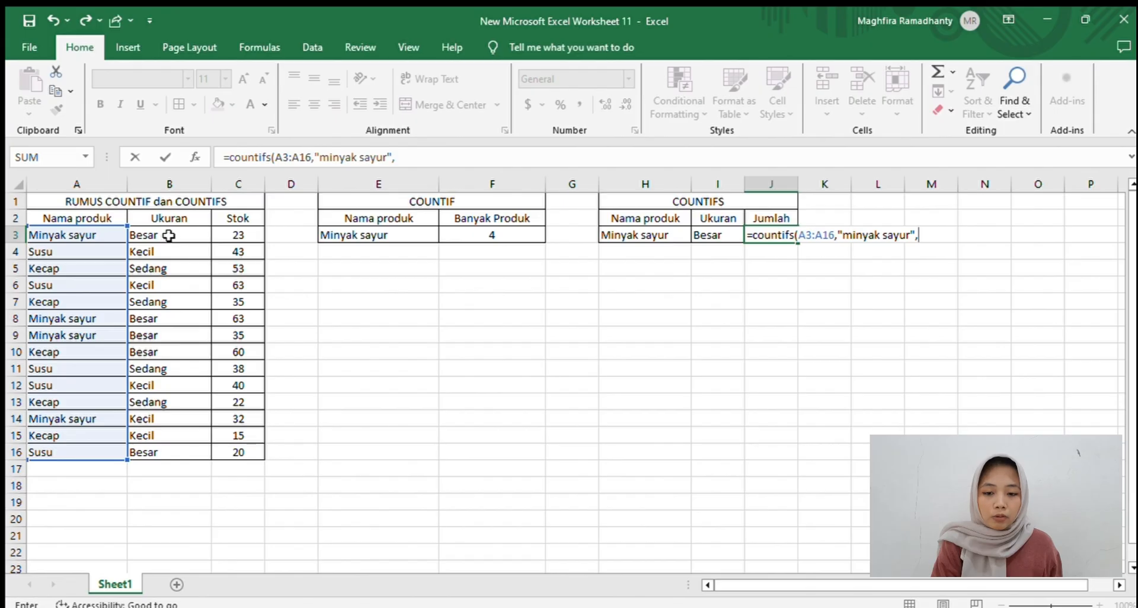
drag(179, 235, 185, 450)
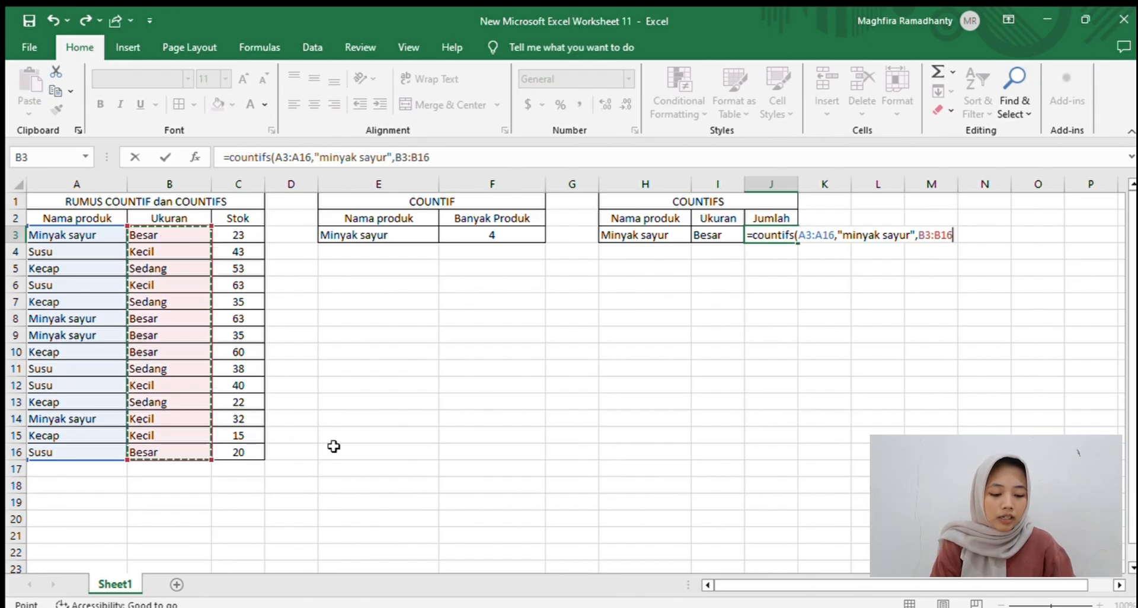
text(,)
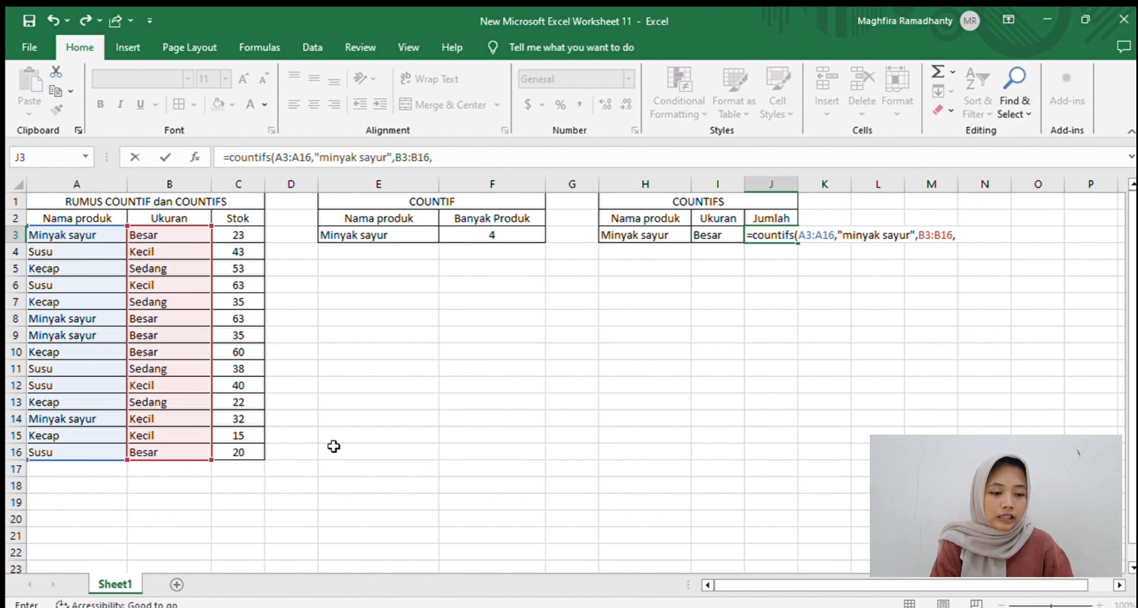
text(")
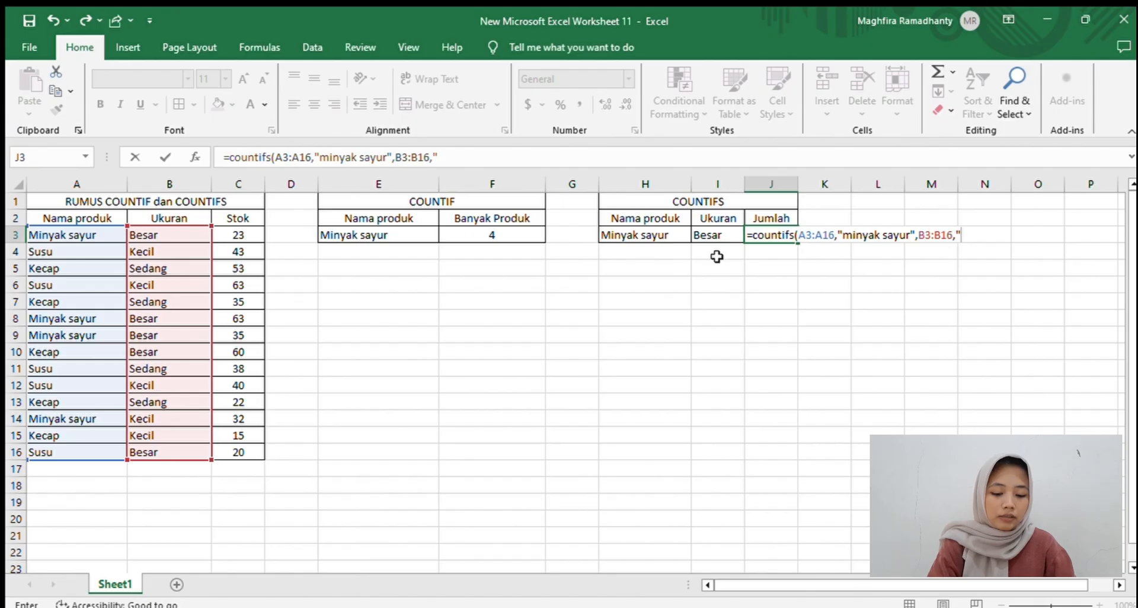
text(besa)
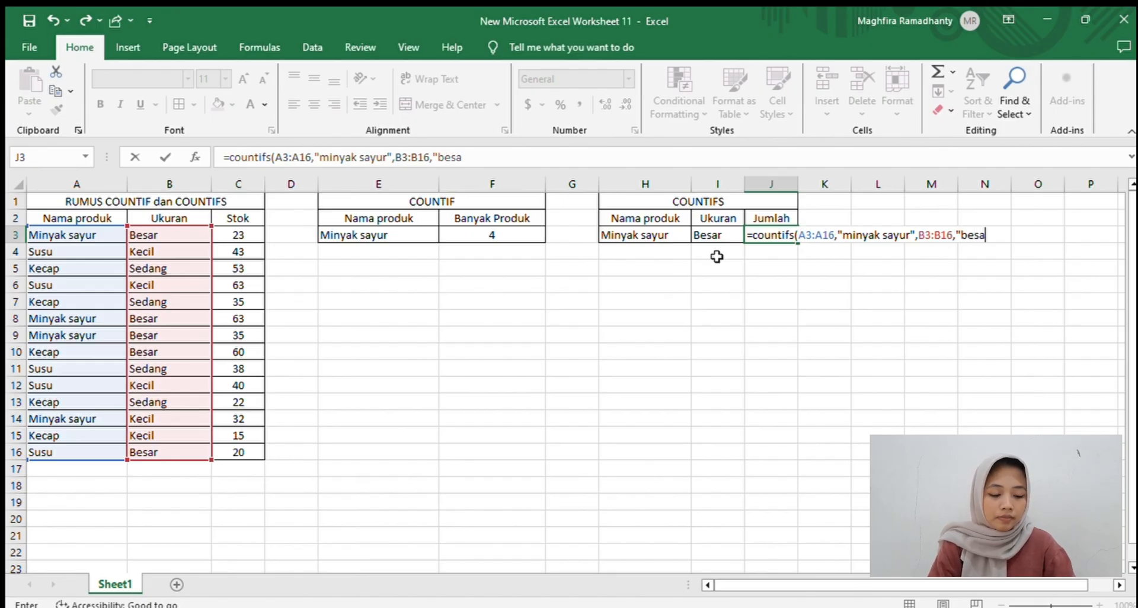
text(r"))
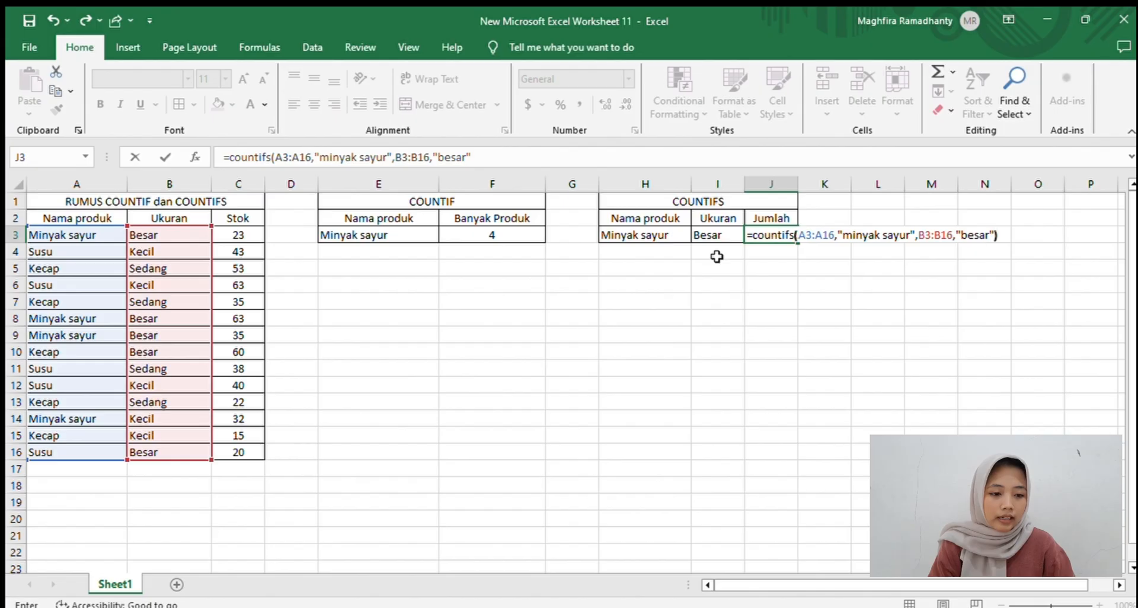
key(Return)
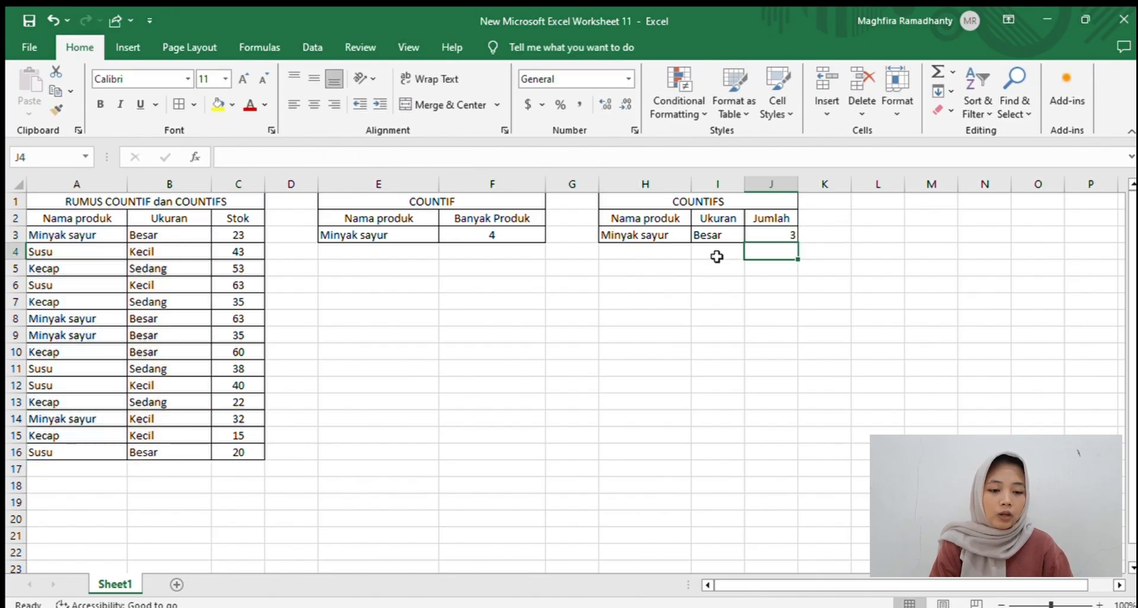
Check the COUNTIFS result in J3 against the Minyak sayur rows with size Besar in the Ukuran column.
click(757, 234)
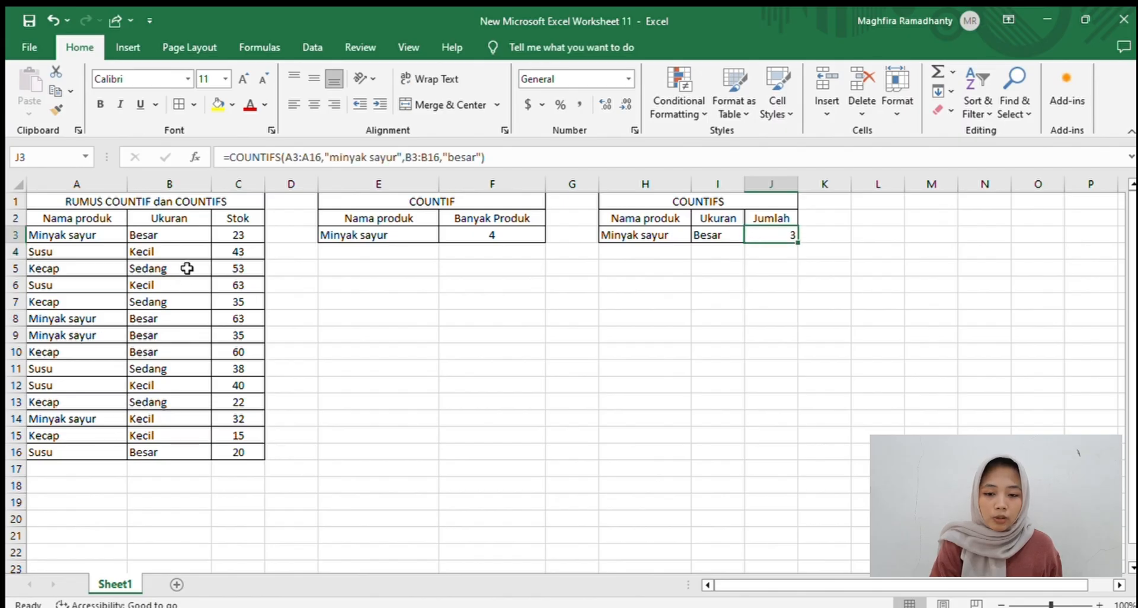
double_click(193, 234)
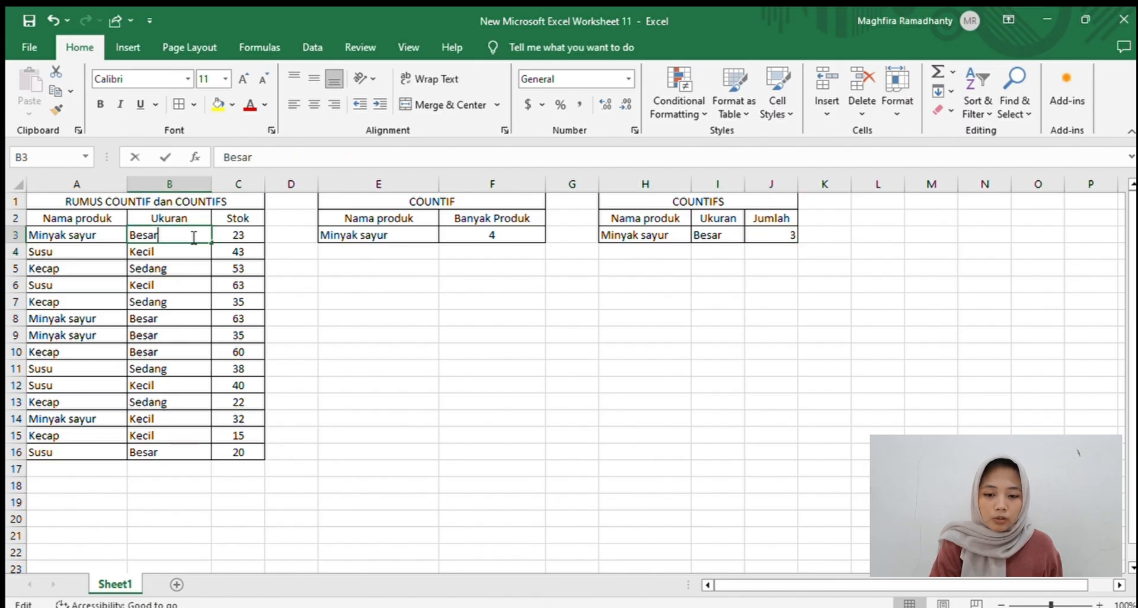
click(185, 333)
click(190, 318)
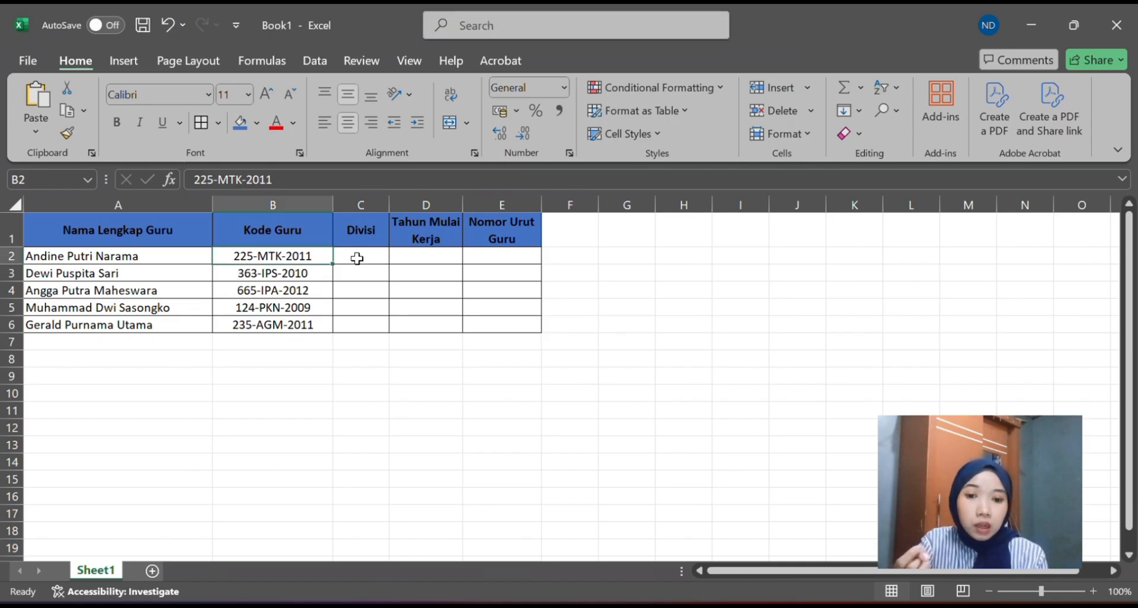
Enter =MID(B2;5;3) in cell C2 to extract the division code from Kode Guru, and fill it down to C6.
click(357, 258)
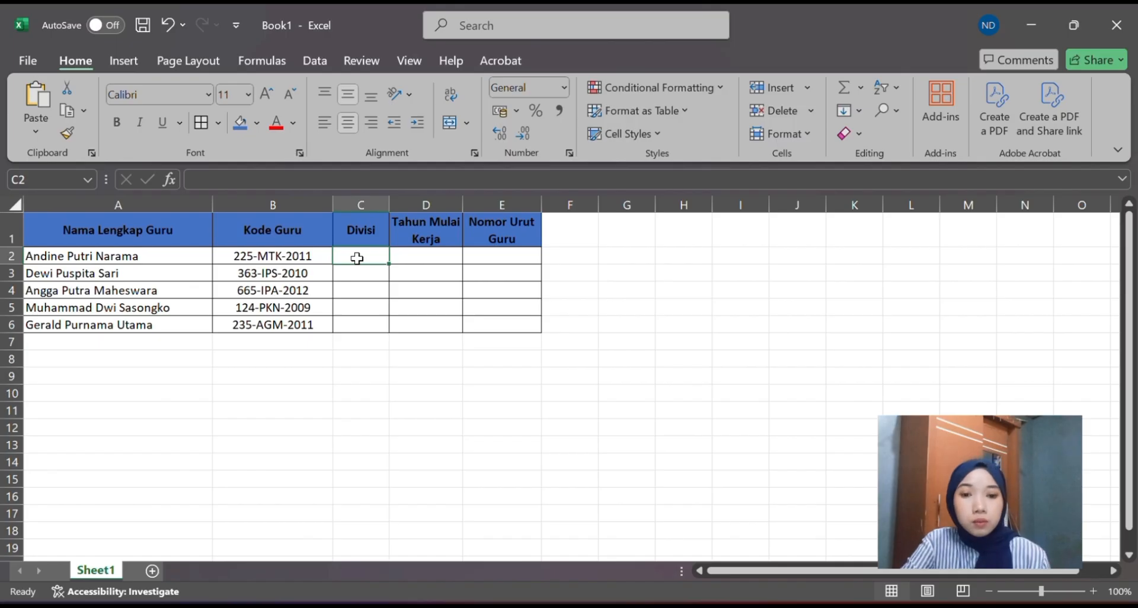
text(=)
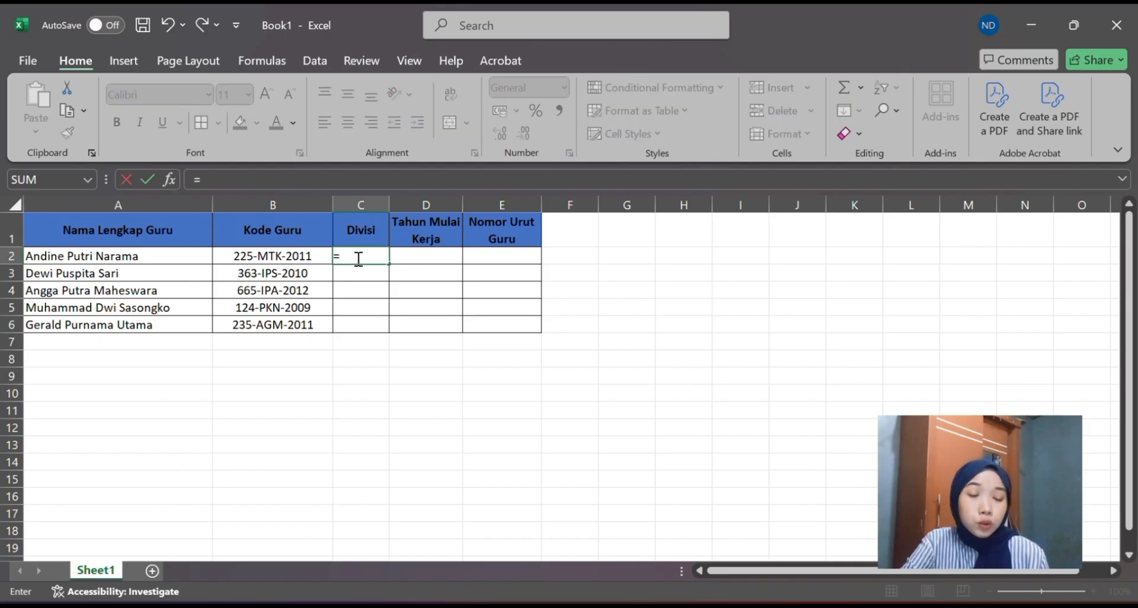
text(MIID)
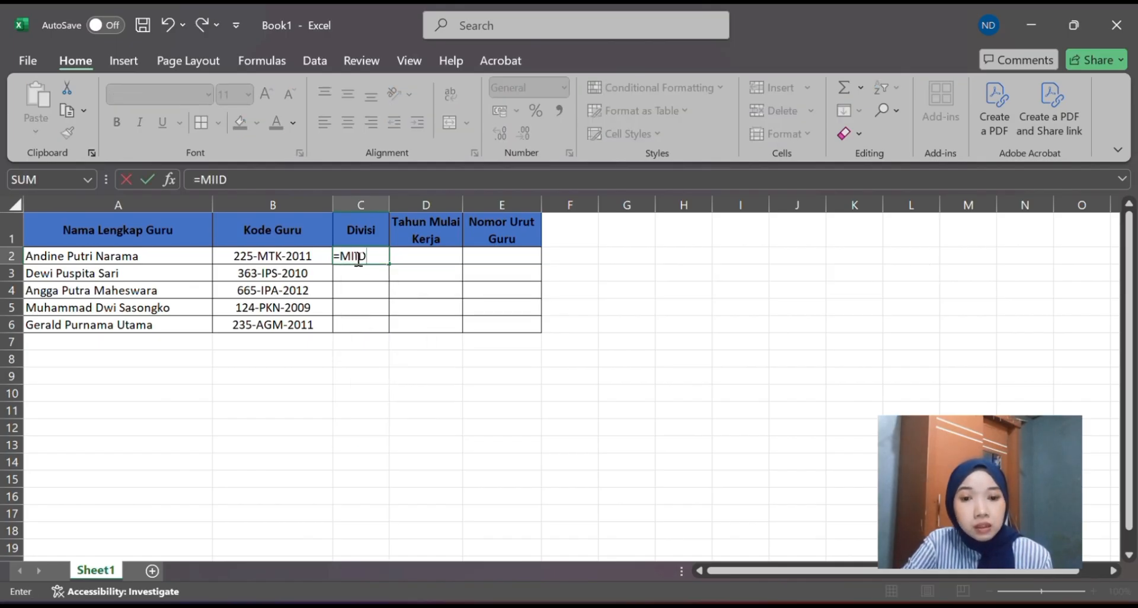
key(BackSpace)
key(BackSpace)
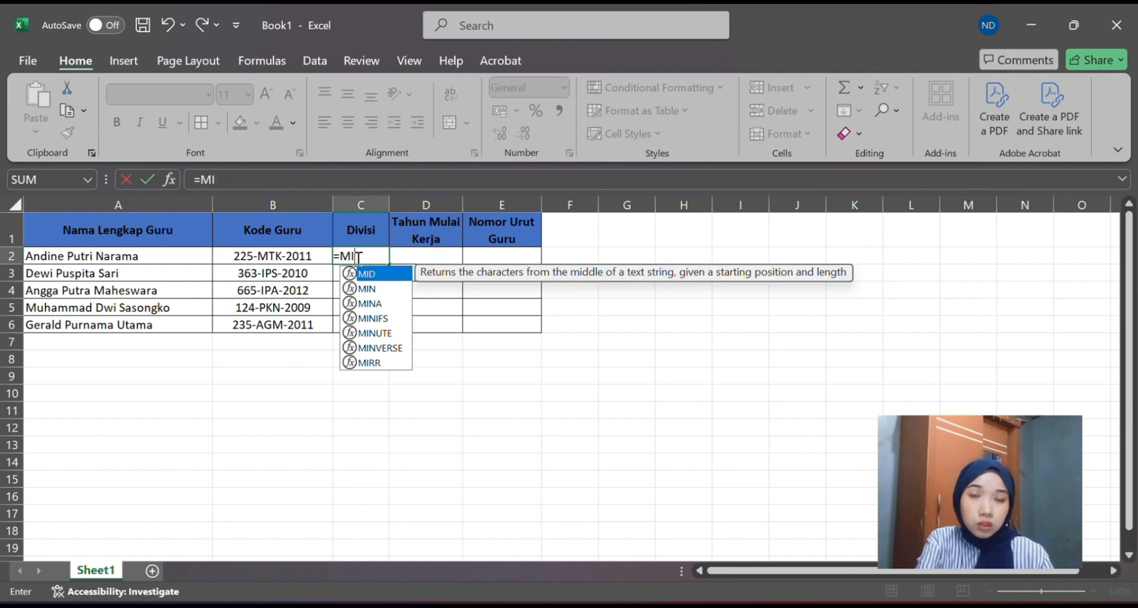
text(D()
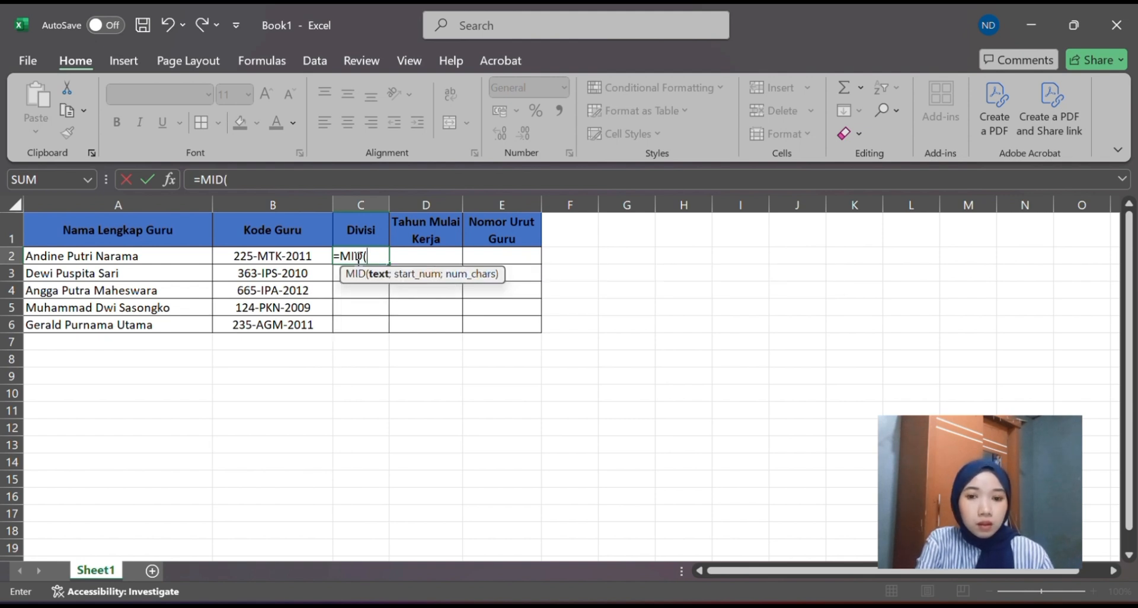
click(313, 258)
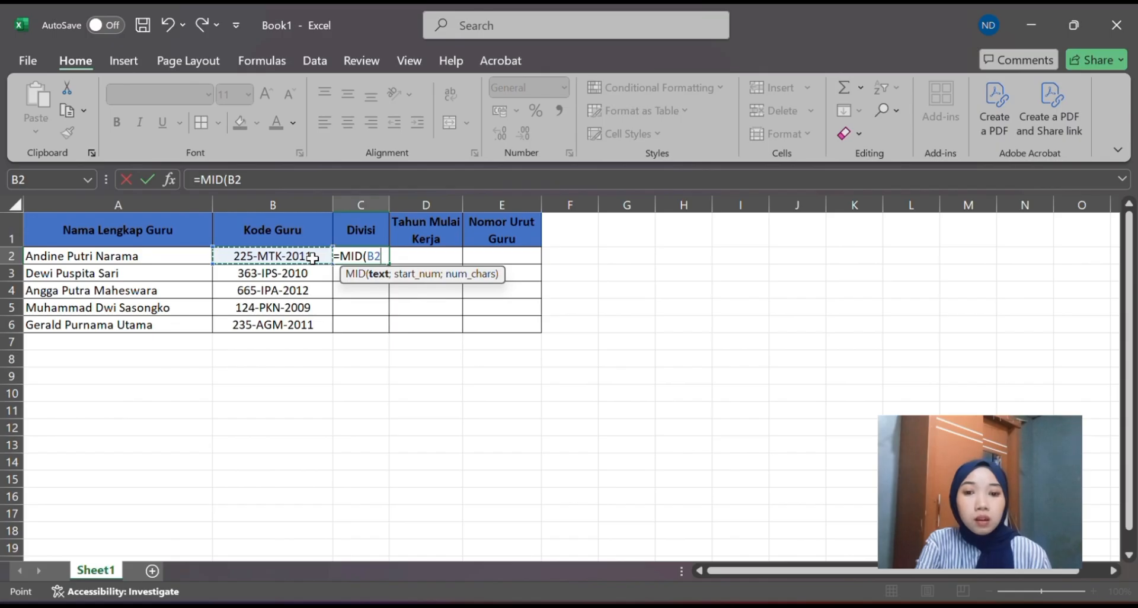
text(;)
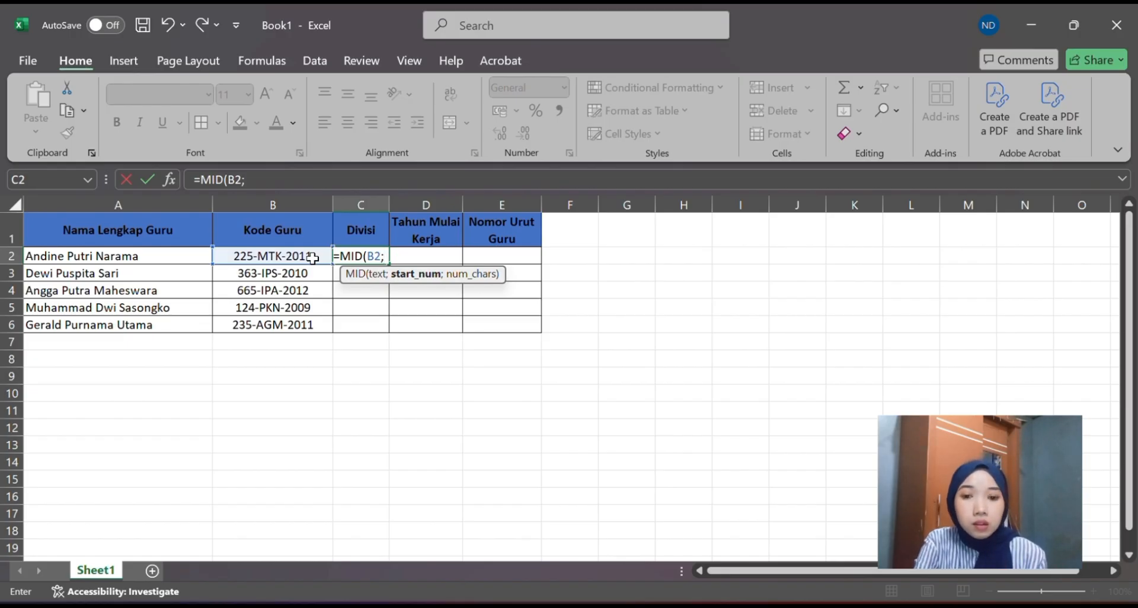
text(5;)
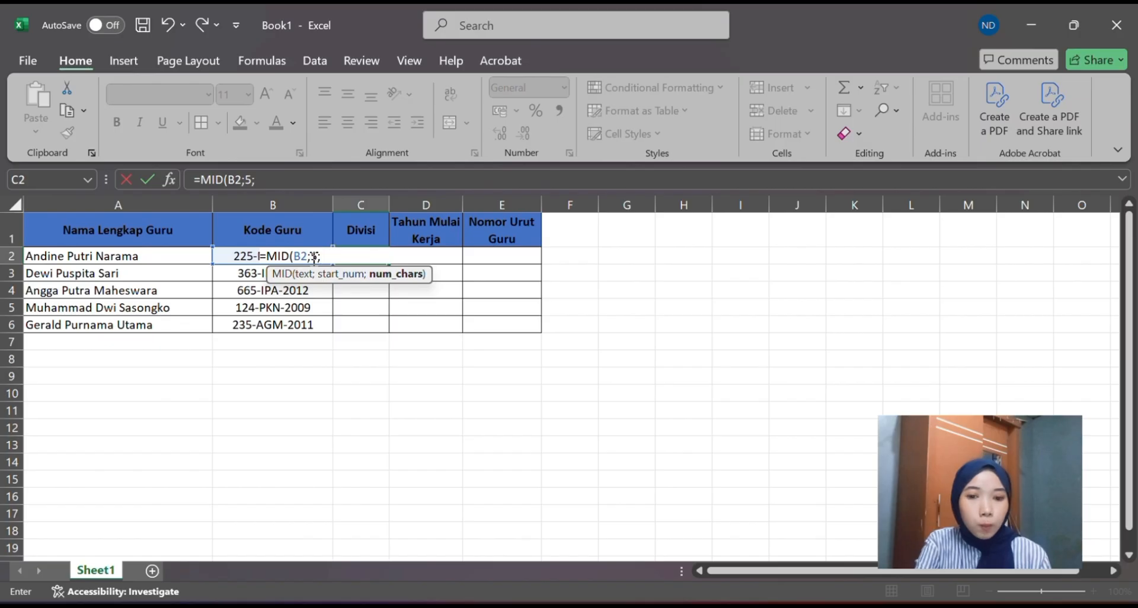
text(3)
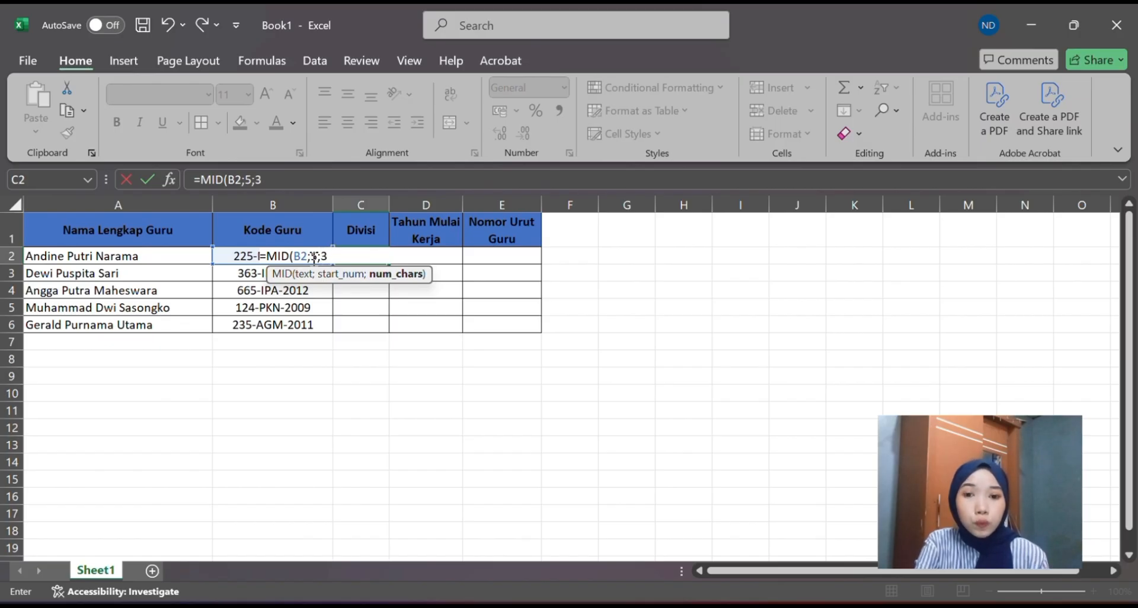
text())
key(Return)
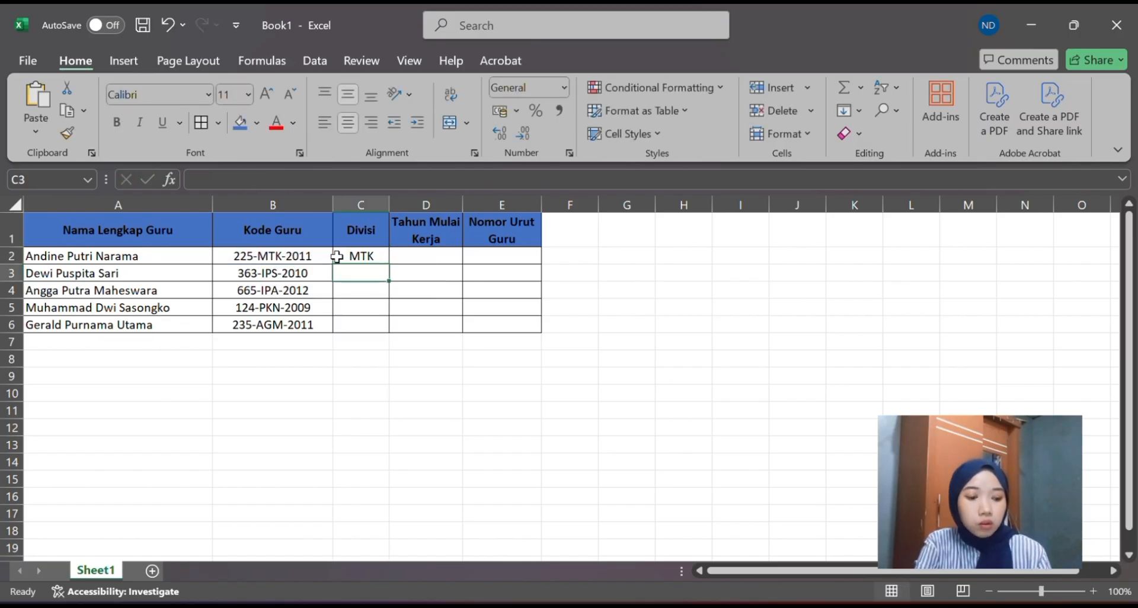
click(378, 255)
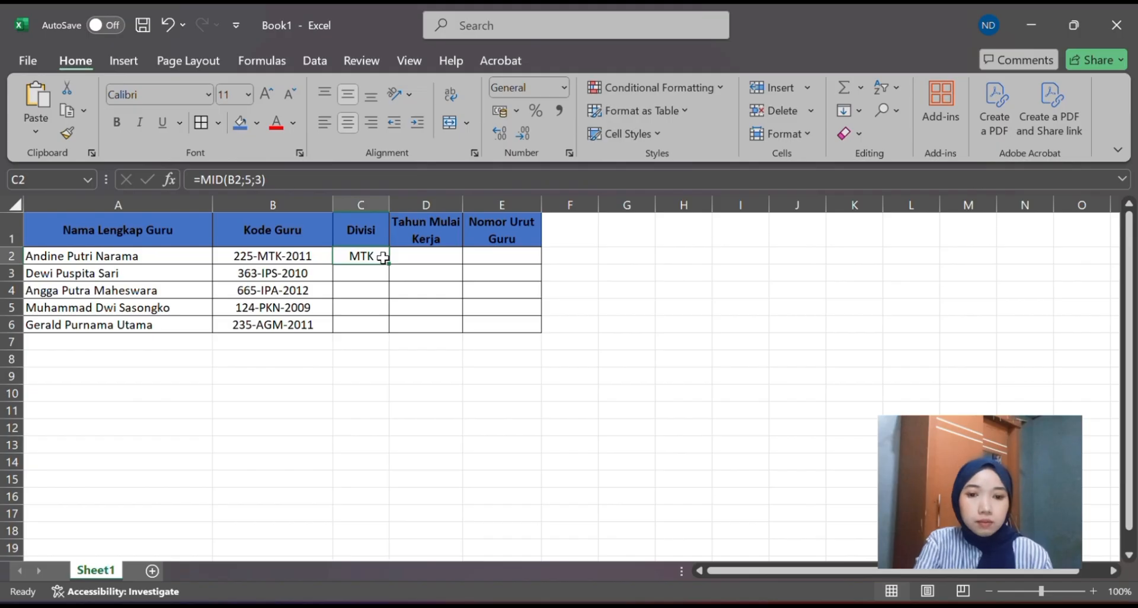
drag(388, 265, 387, 331)
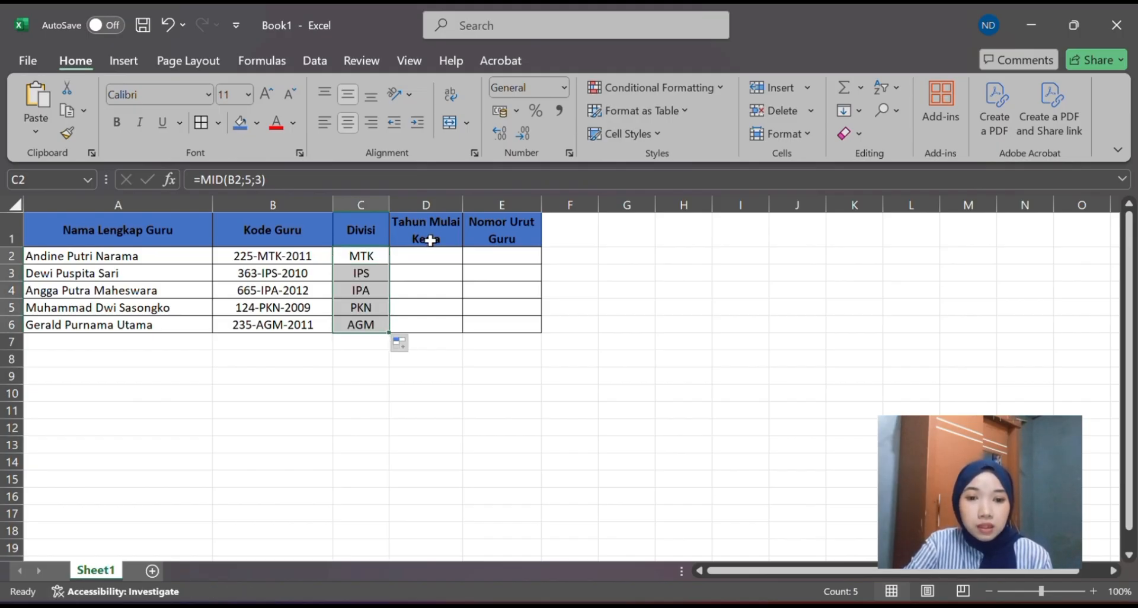
Enter =RIGHT(B2;4) in cell D2 to extract the starting year from Kode Guru, and fill it down to D6.
click(420, 254)
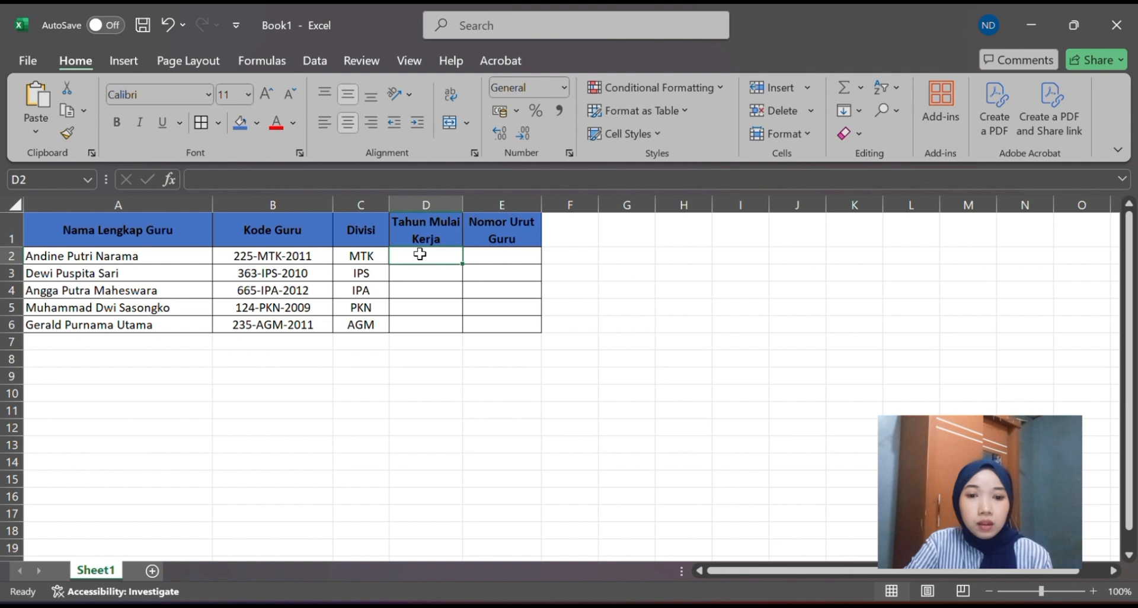
text(=)
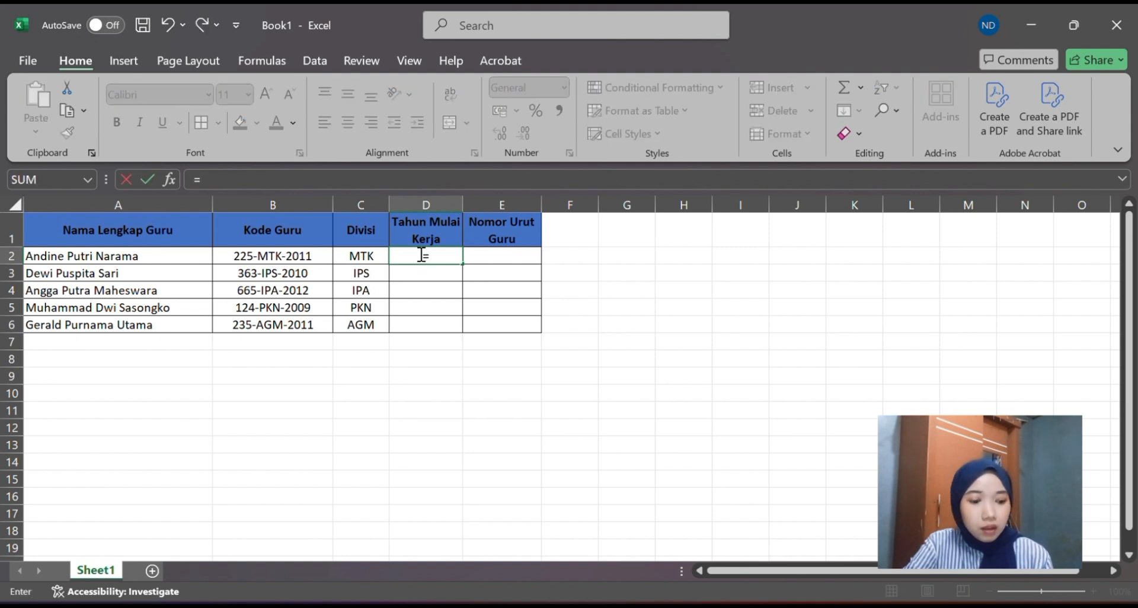
text(RIG)
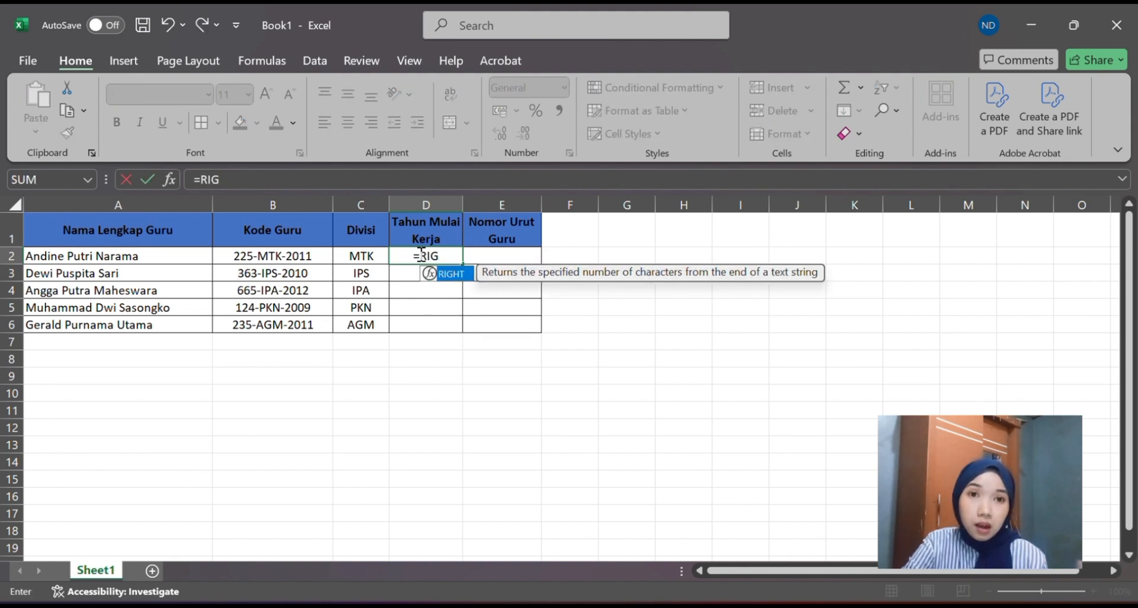
text(HT()
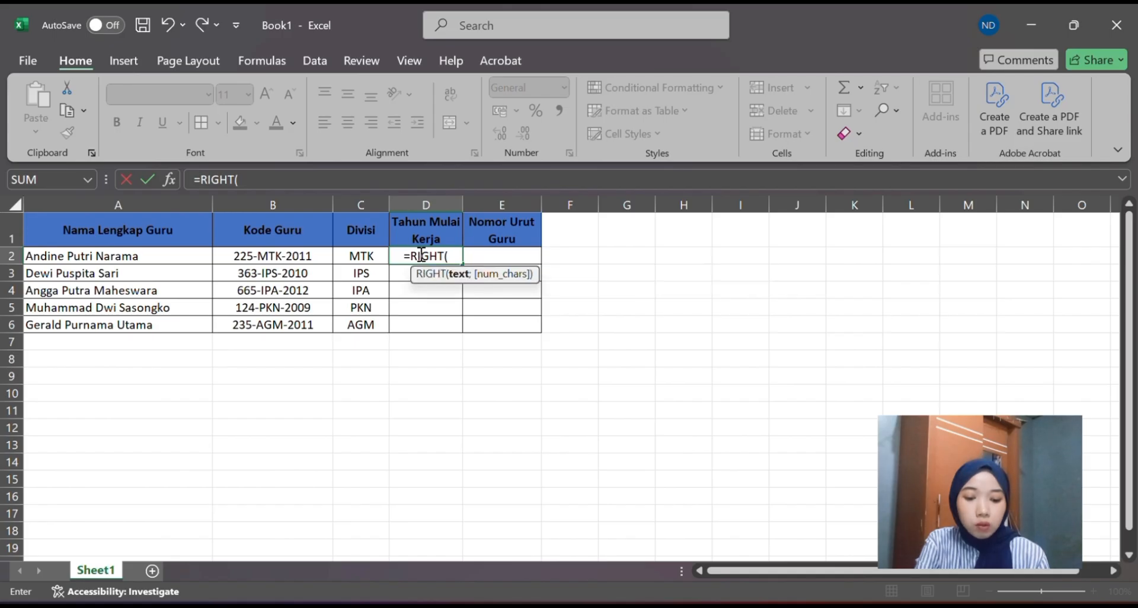
click(299, 254)
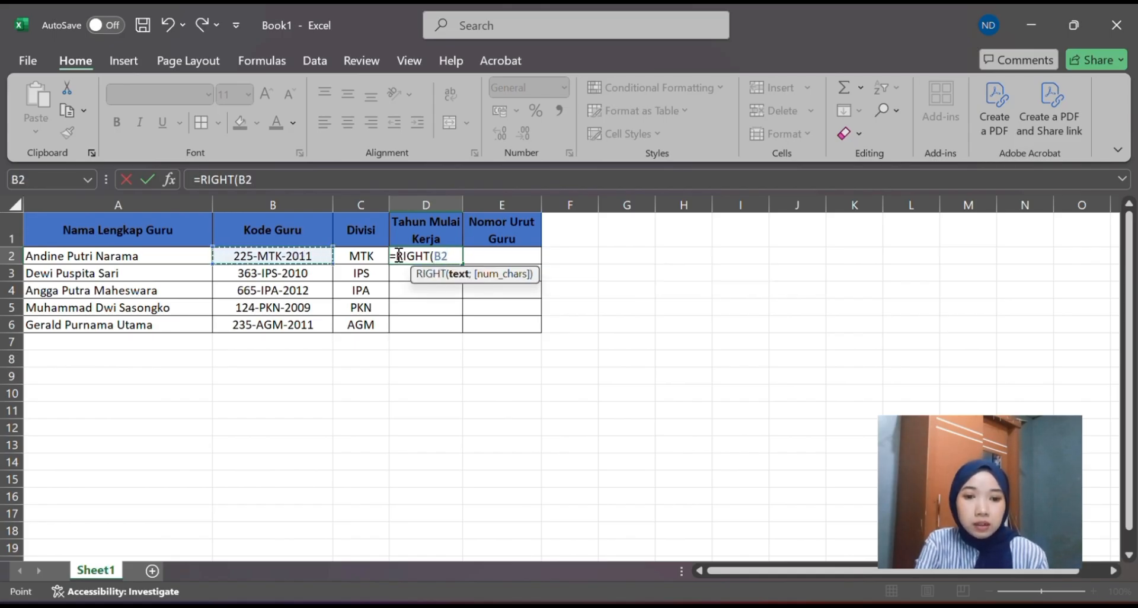
text(;)
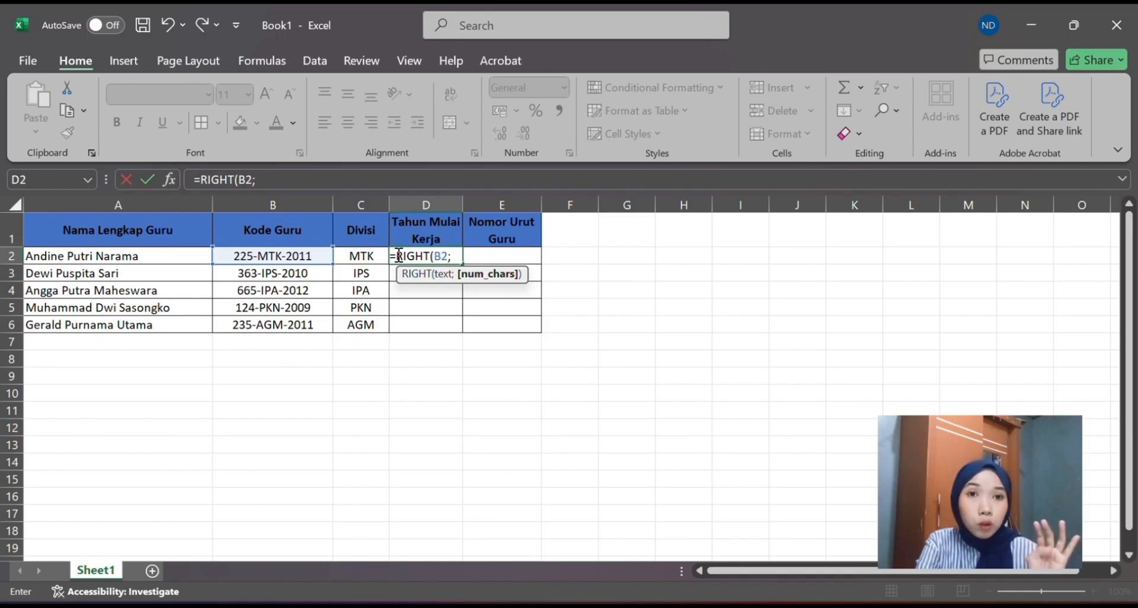
text(4))
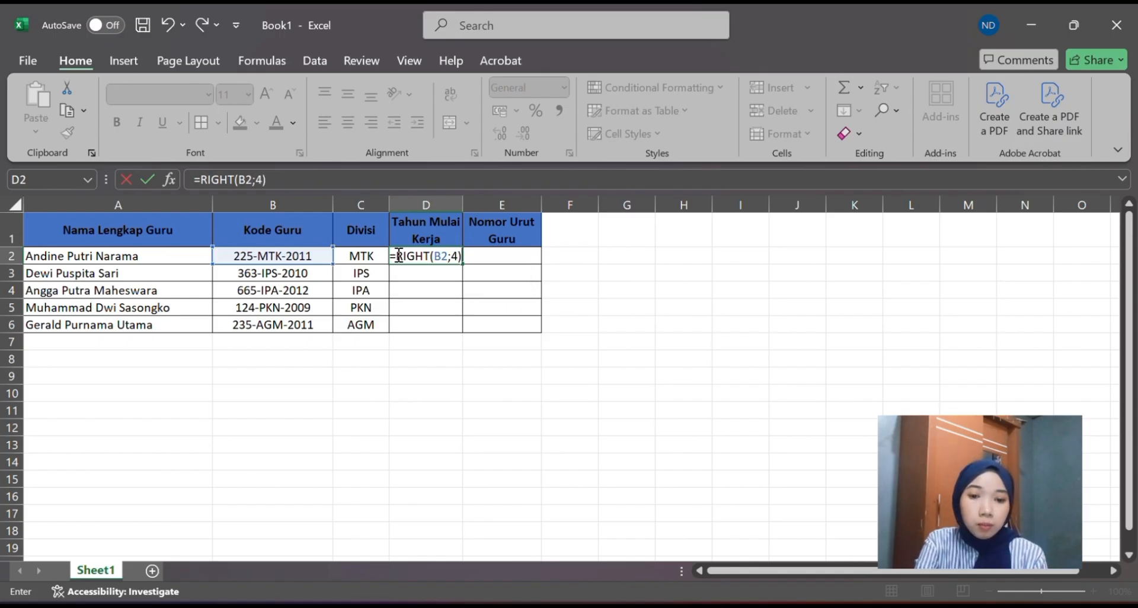
key(Return)
click(422, 255)
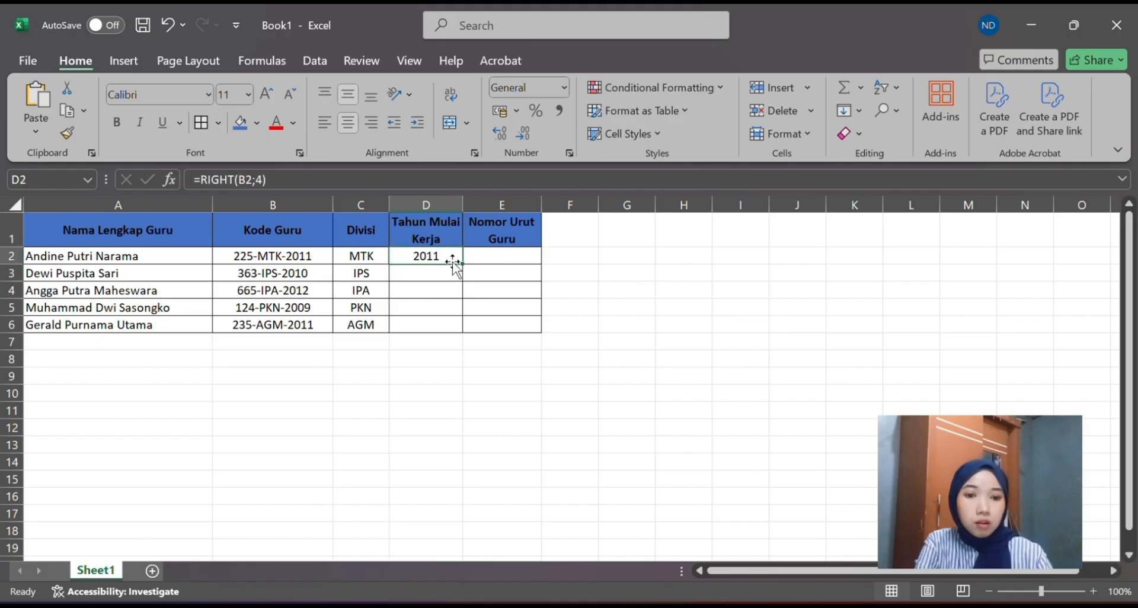
drag(462, 280, 463, 333)
Enter =LEFT(B2;3) in cell E2 to extract the teacher sequence number from Kode Guru, and fill it down to E6.
click(492, 255)
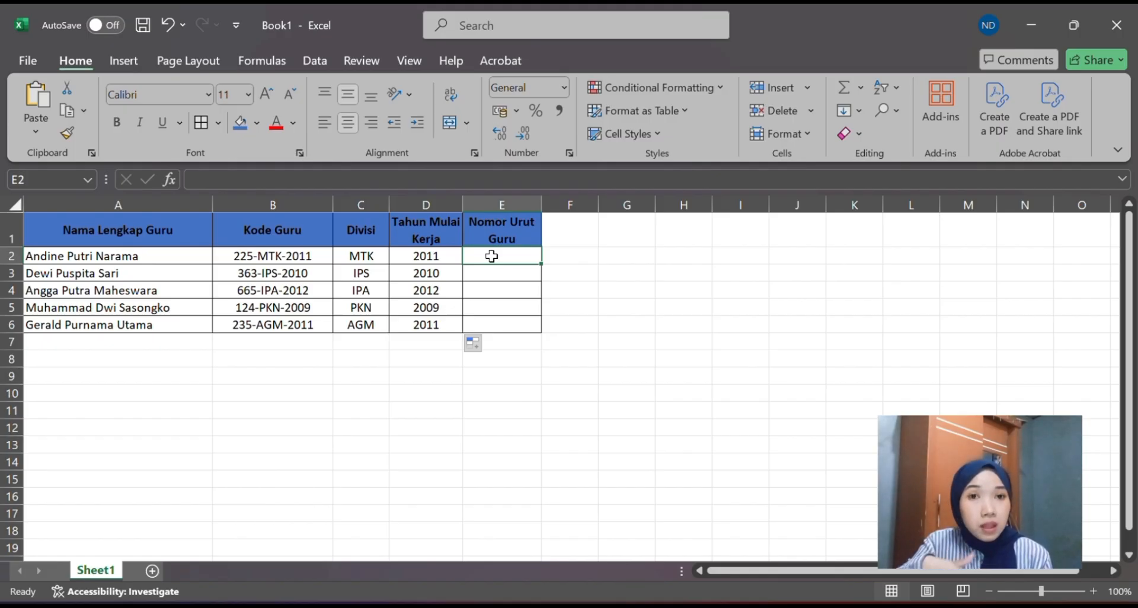
text(=)
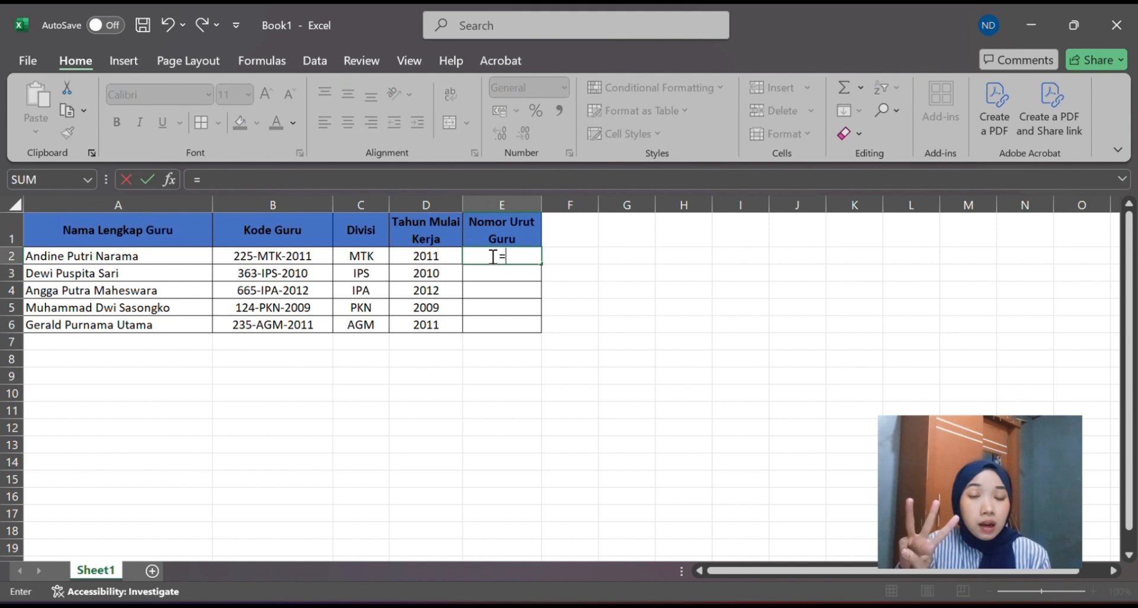
text(LEFT()
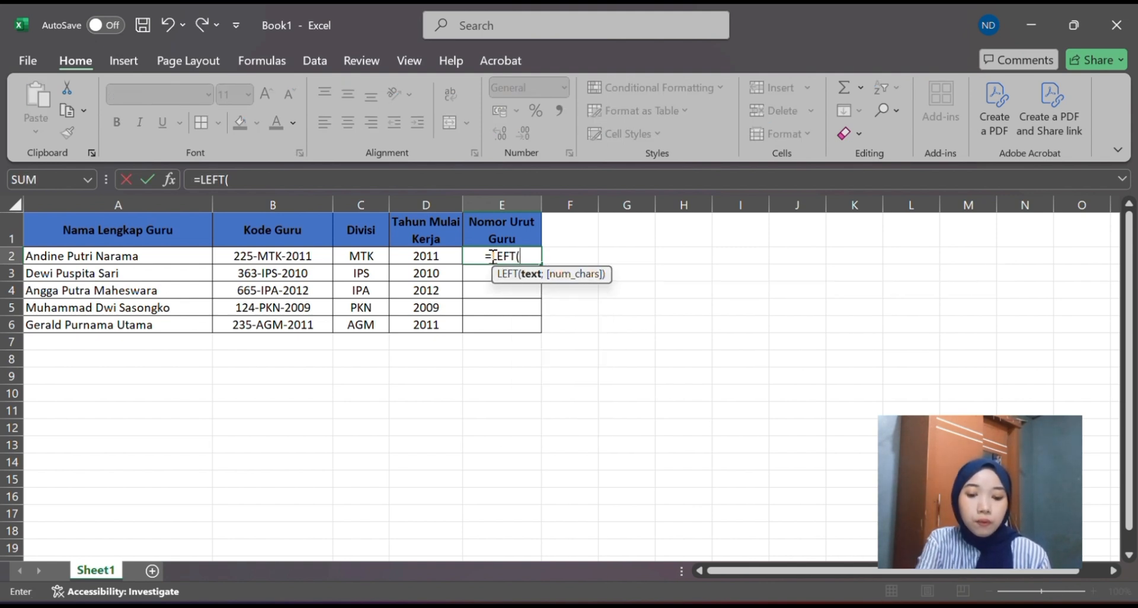
click(287, 257)
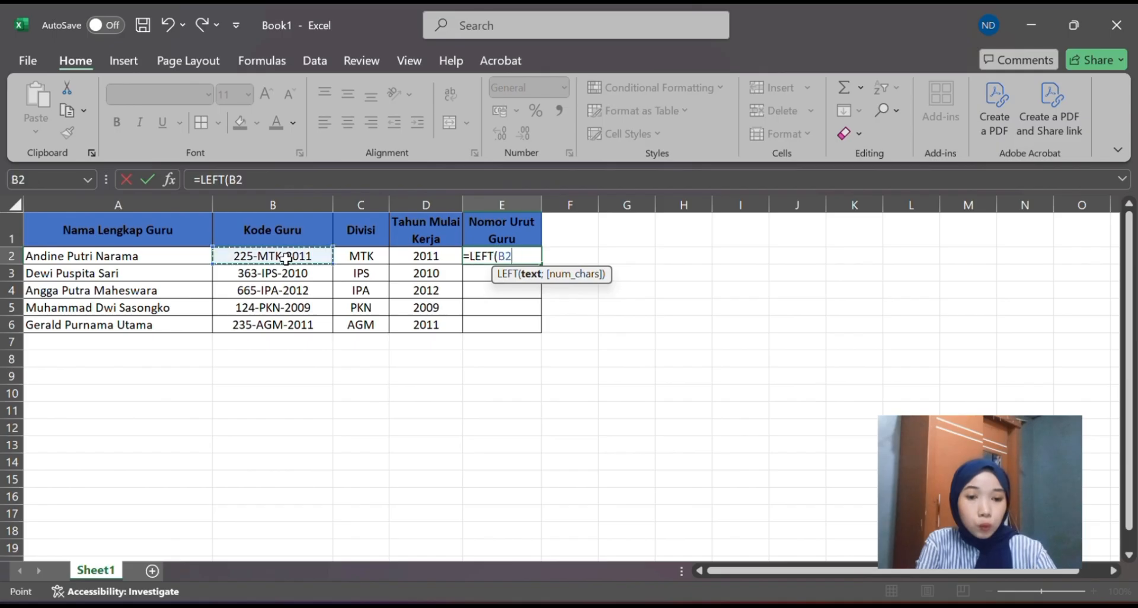
text(;)
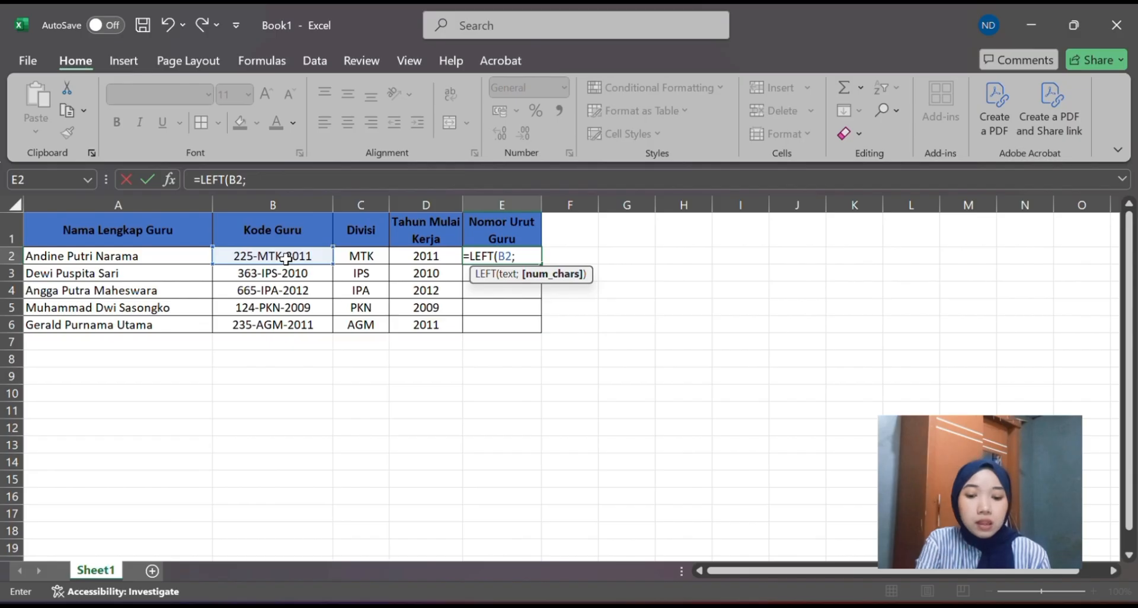
text(3))
key(Return)
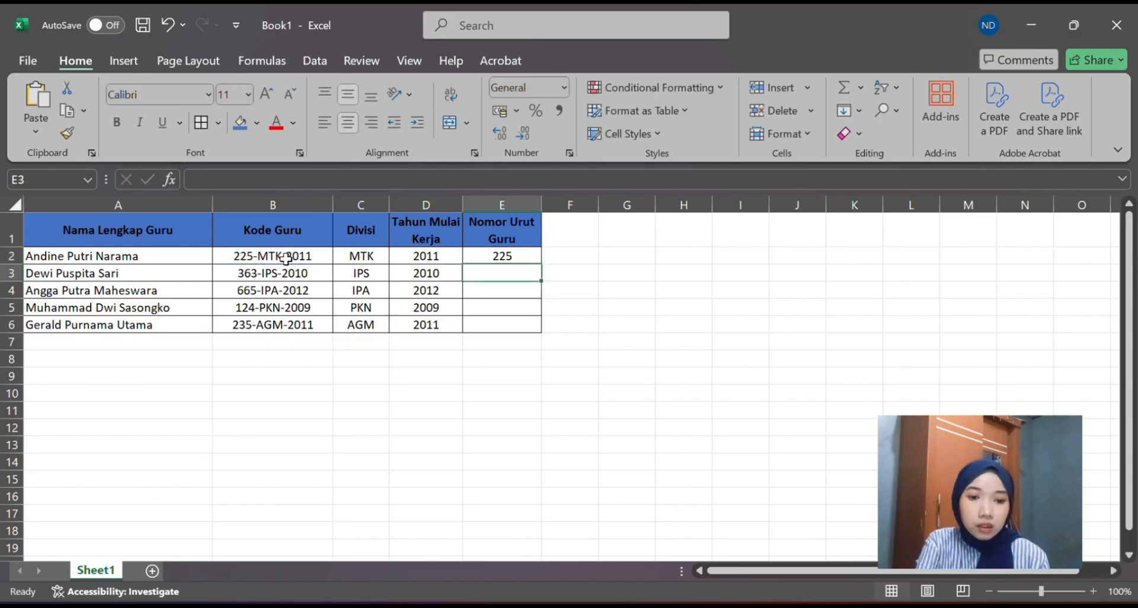
click(487, 254)
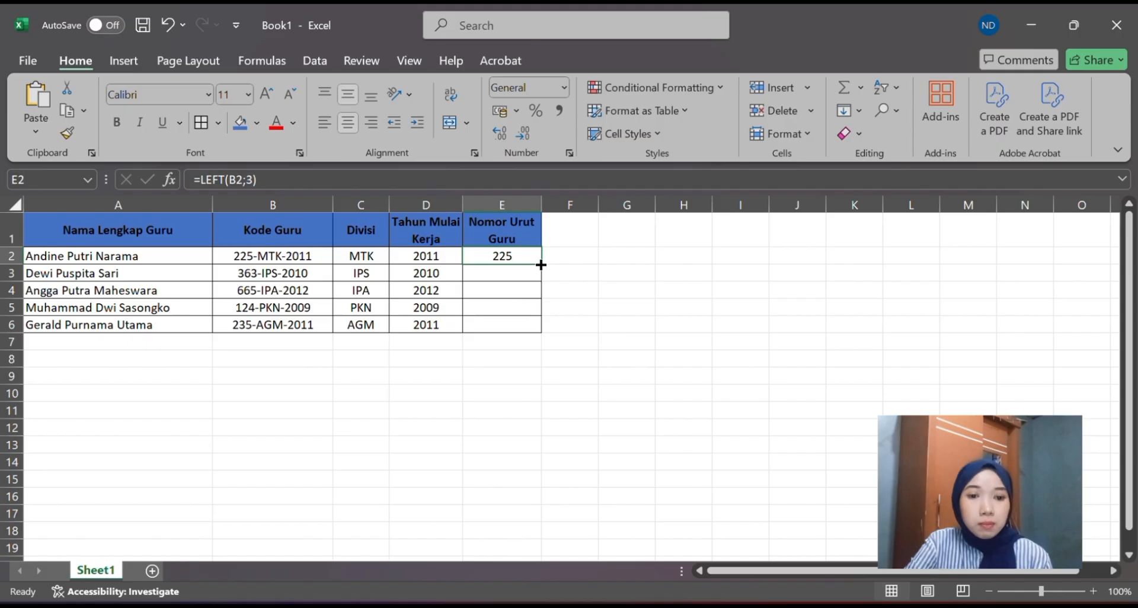
drag(540, 264, 536, 330)
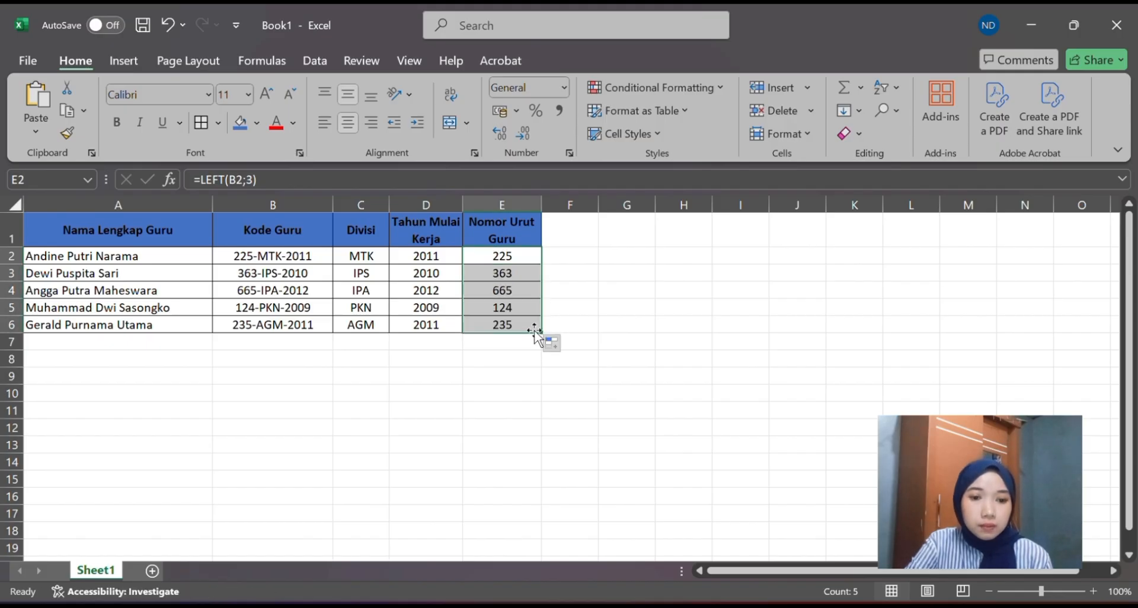
click(559, 292)
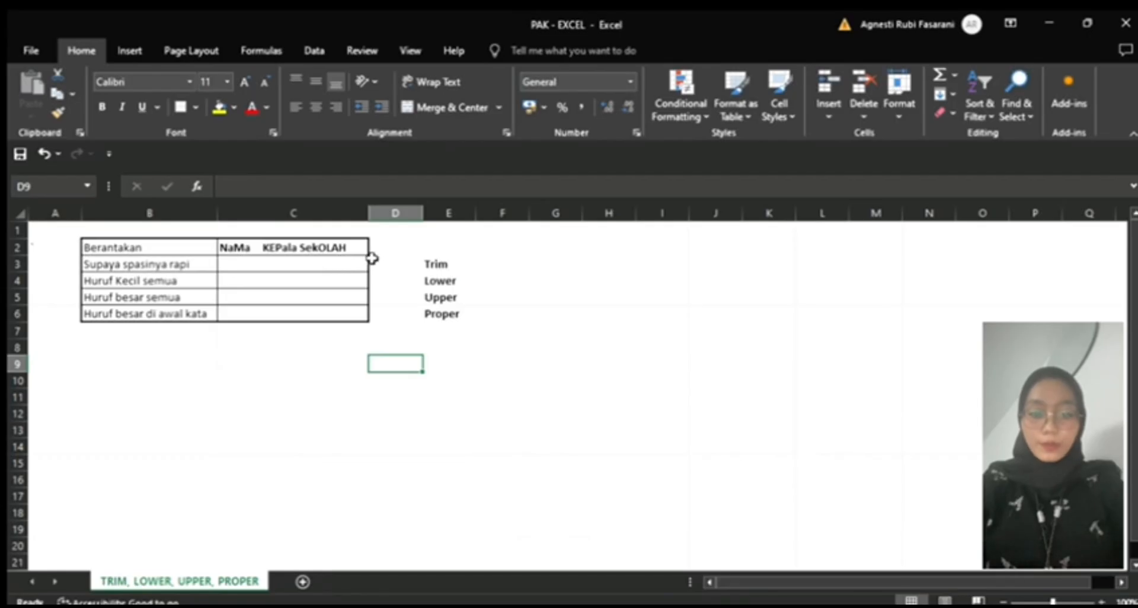
Enter =TRIM(C2) in cell C3 to tidy the spacing of the messy text.
click(338, 263)
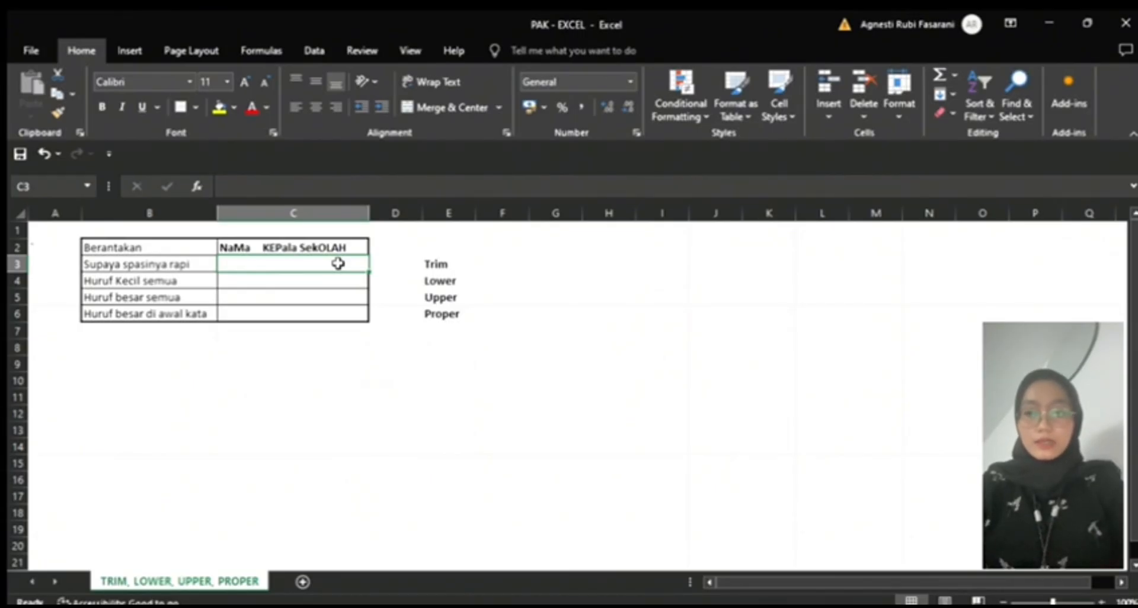
text(=trim)
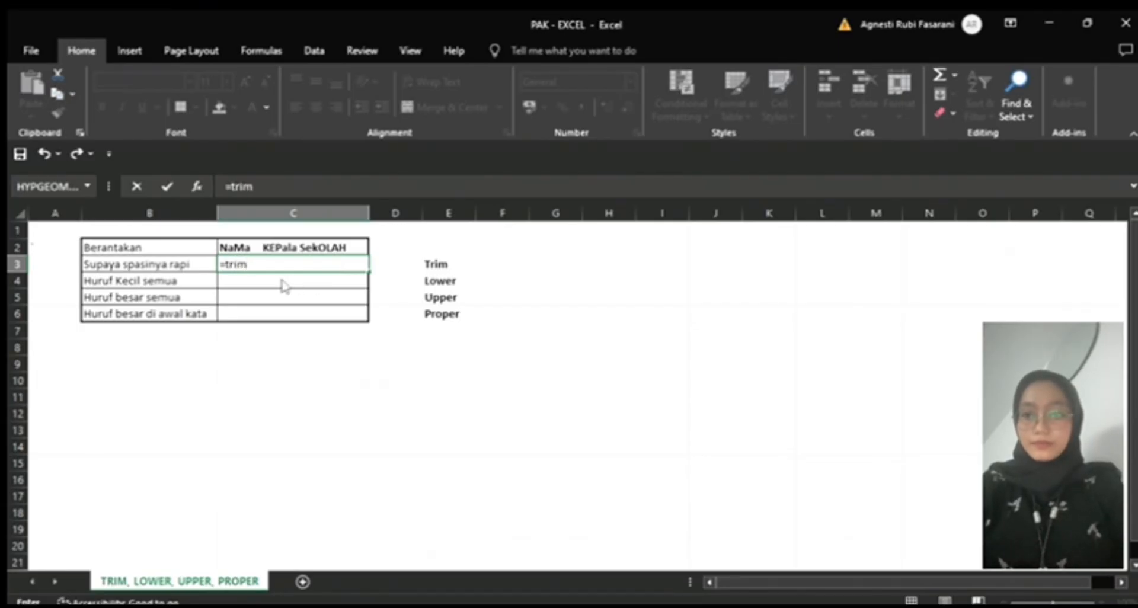
key(Tab)
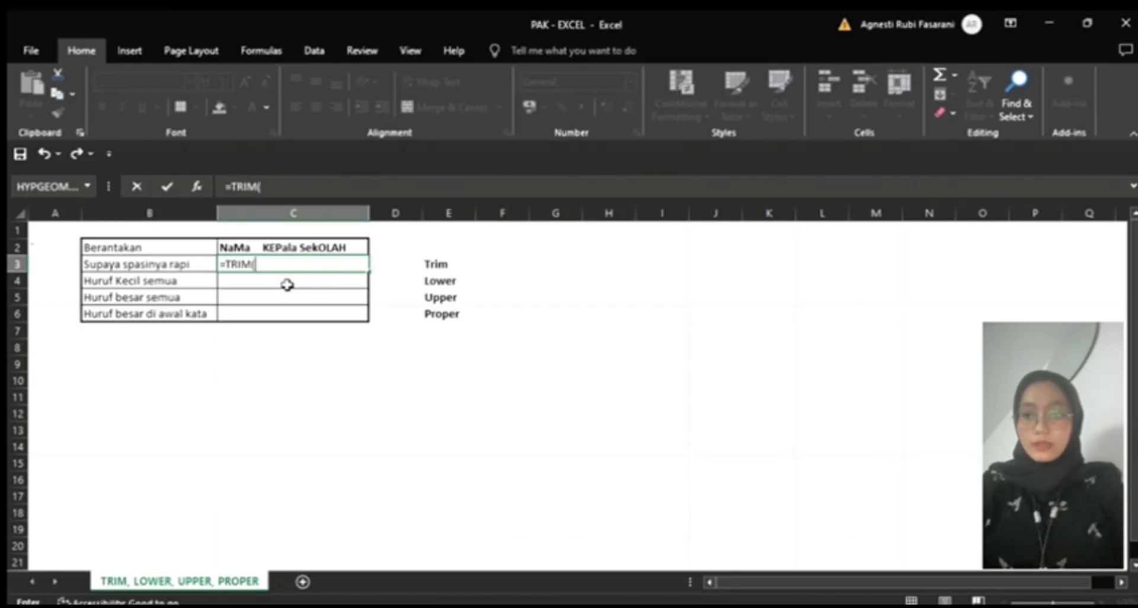
click(290, 245)
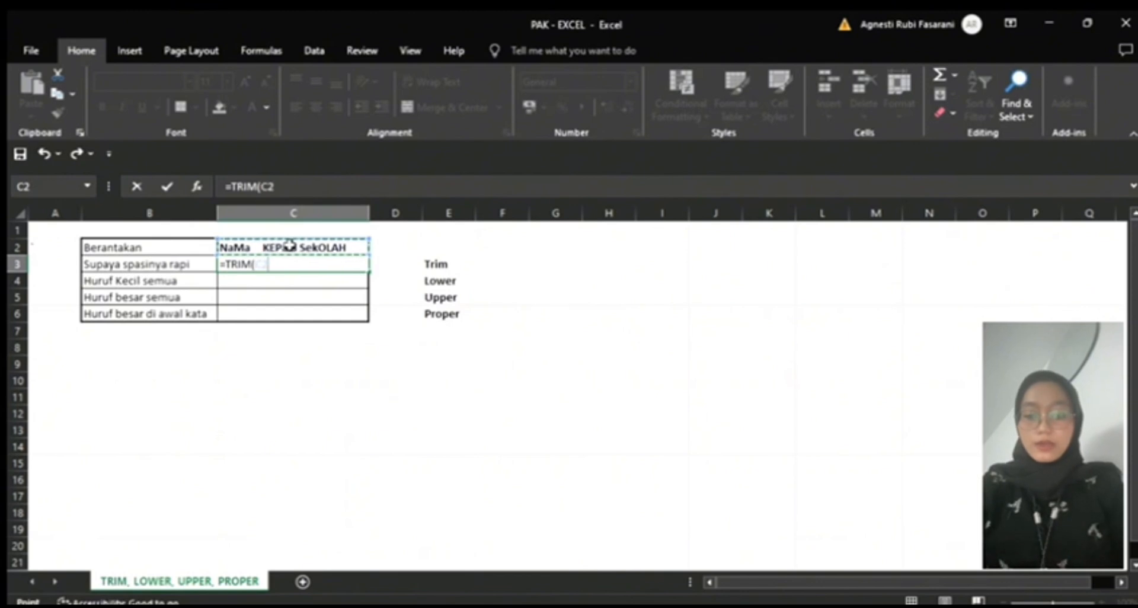
text())
key(Return)
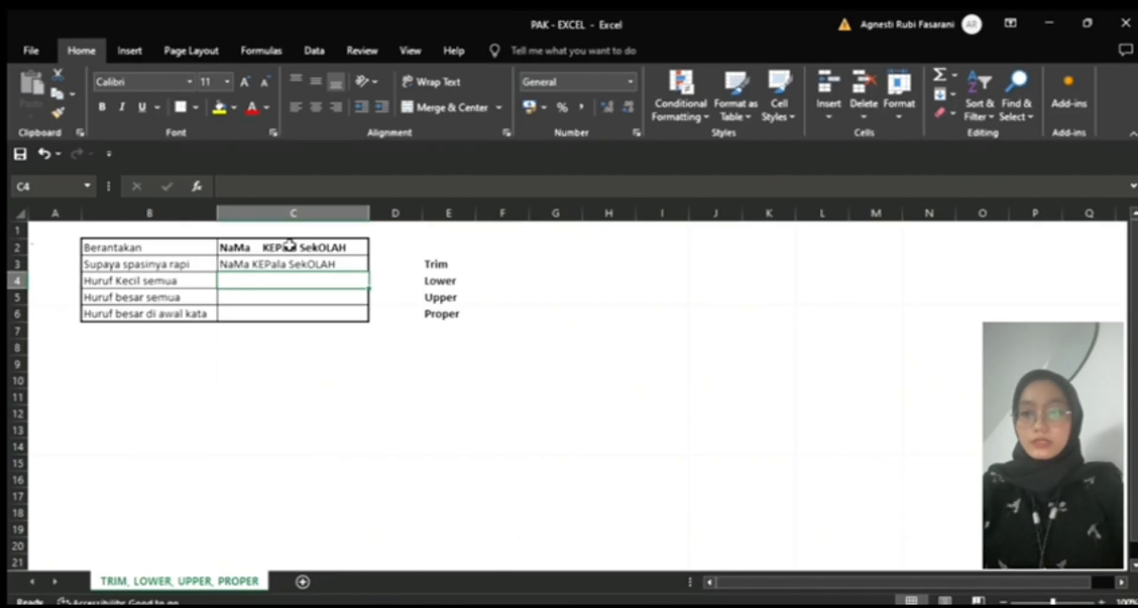
Enter =LOWER(C2) in cell C4 to convert the messy text to all lowercase.
text(=)
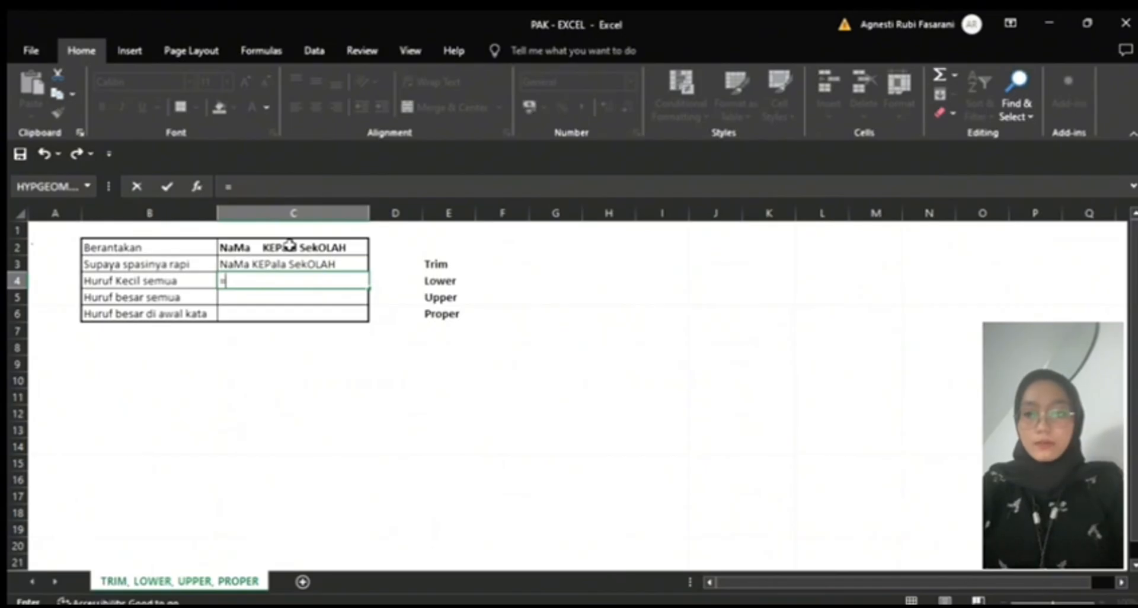
text(lower)
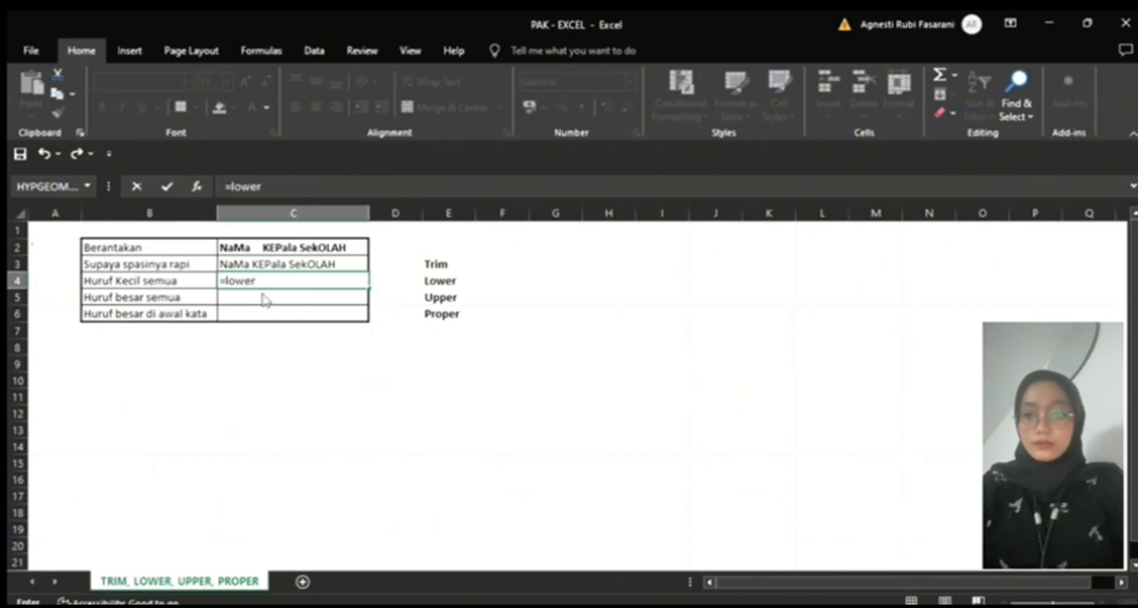
key(Tab)
click(304, 244)
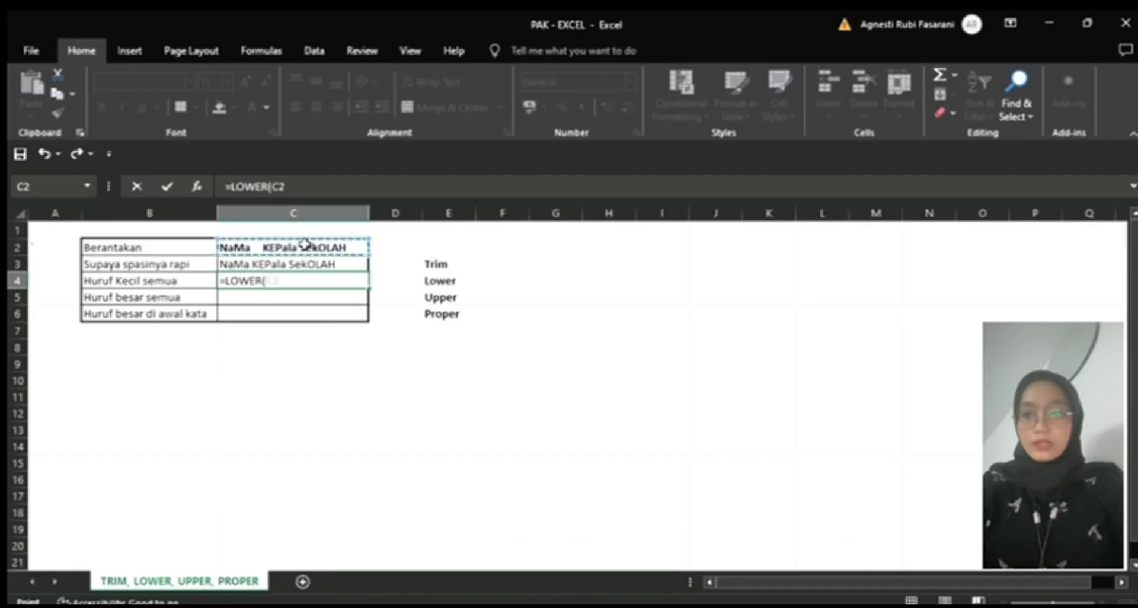
text())
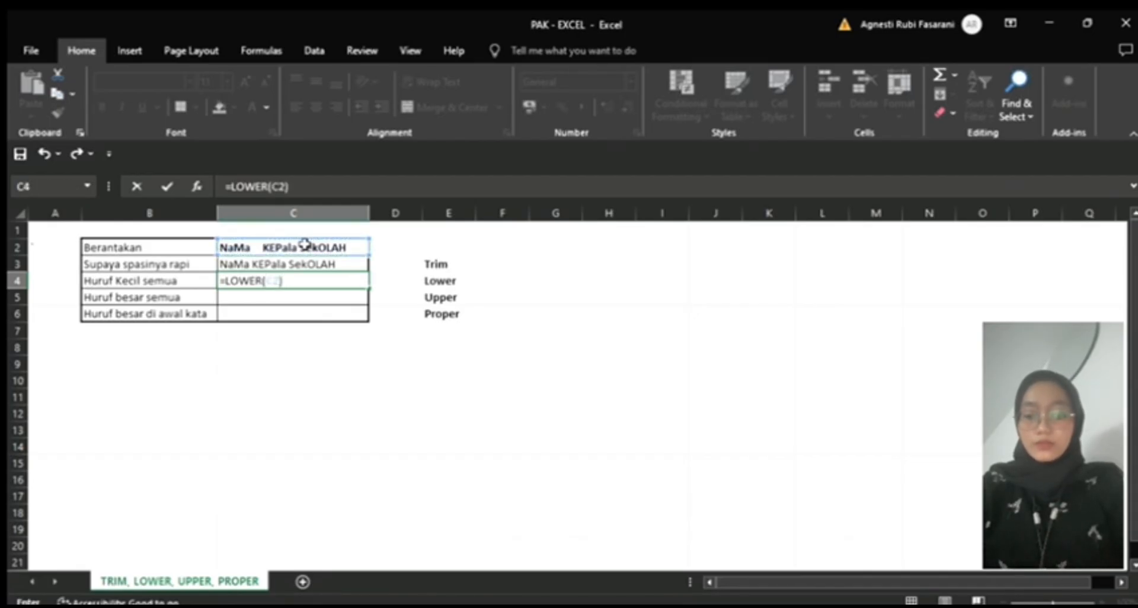
key(Return)
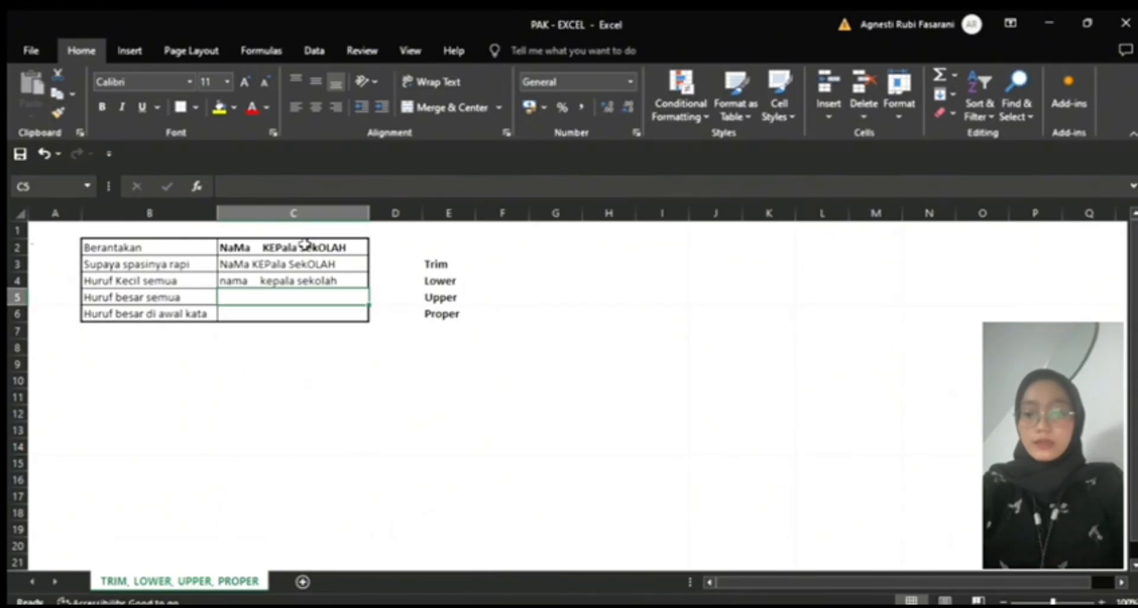
Enter =UPPER(C2) in cell C5 to convert the messy text to all uppercase.
text(=UPPER()
click(320, 245)
text())
key(Return)
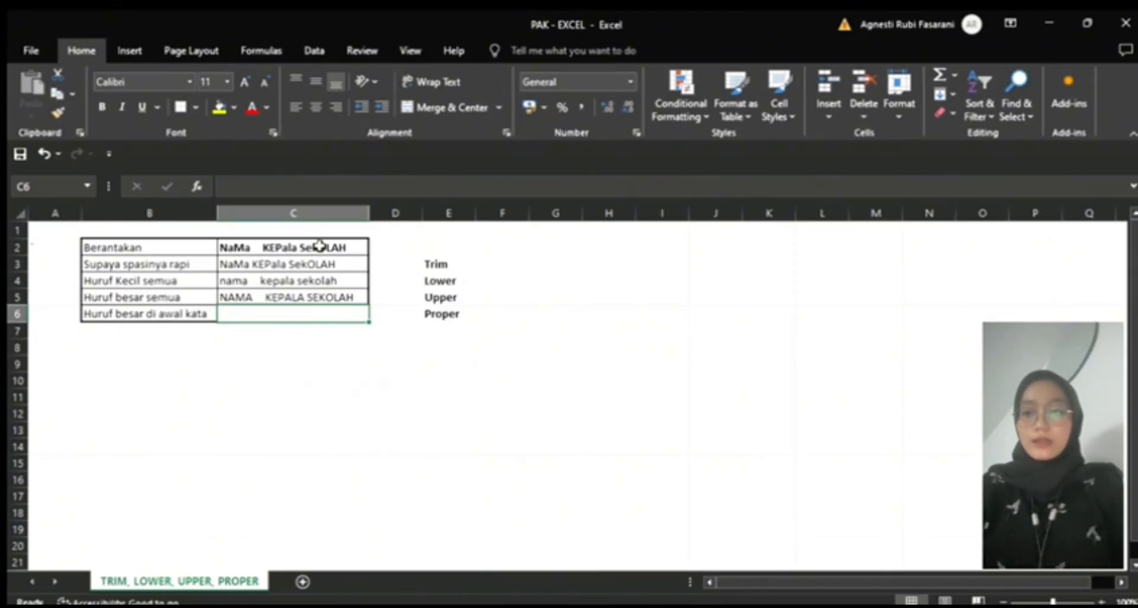
Enter =PROPER(C2) in cell C6 to capitalize the first letter of each word in the messy text.
text(=)
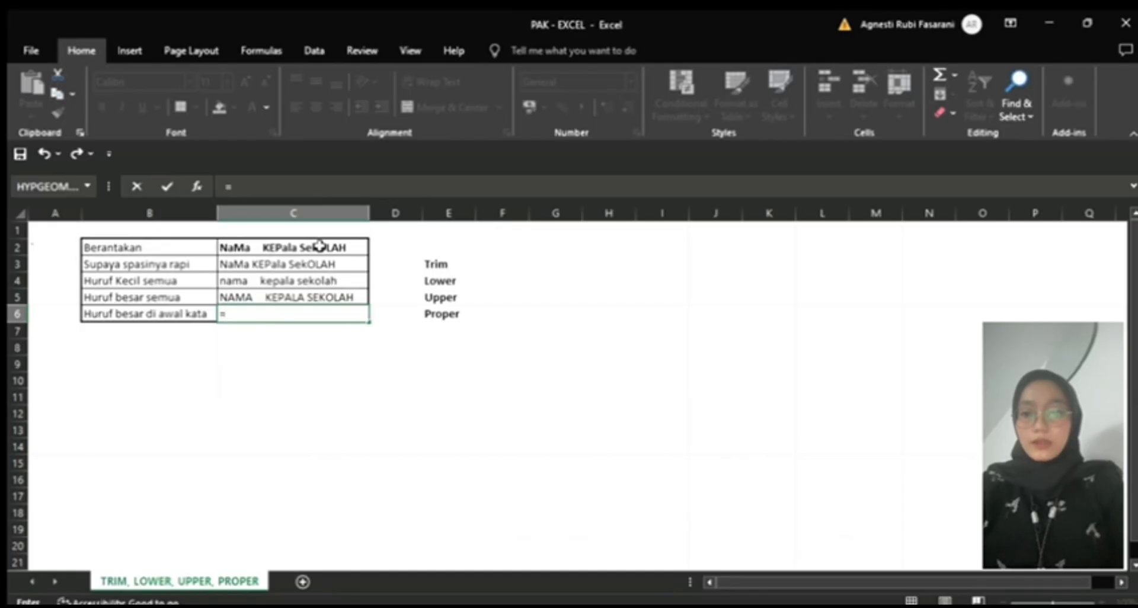
text(proper)
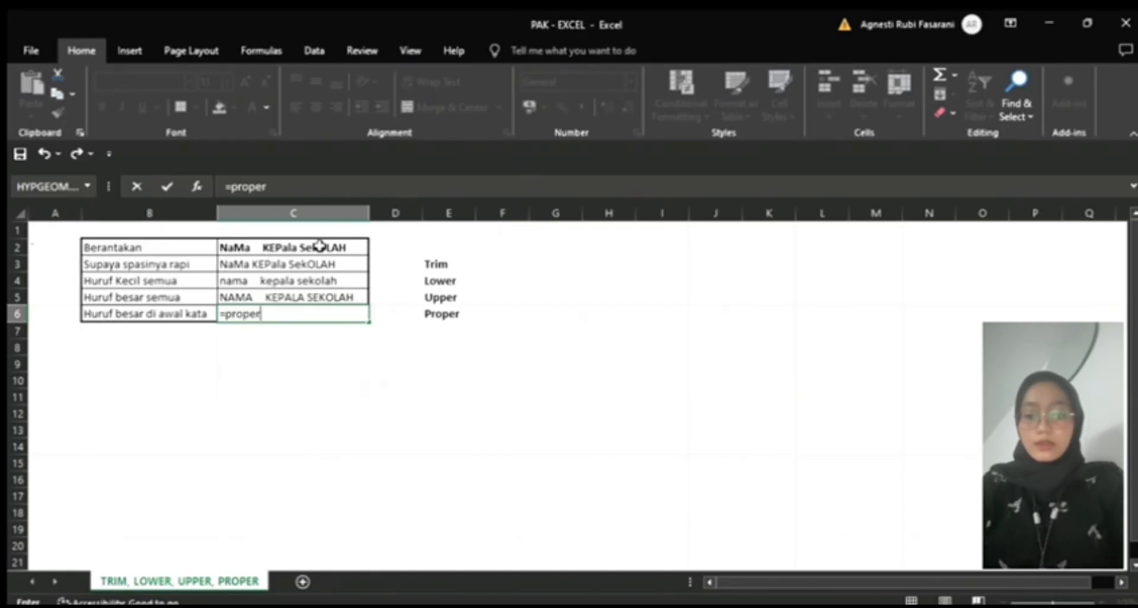
key(Tab)
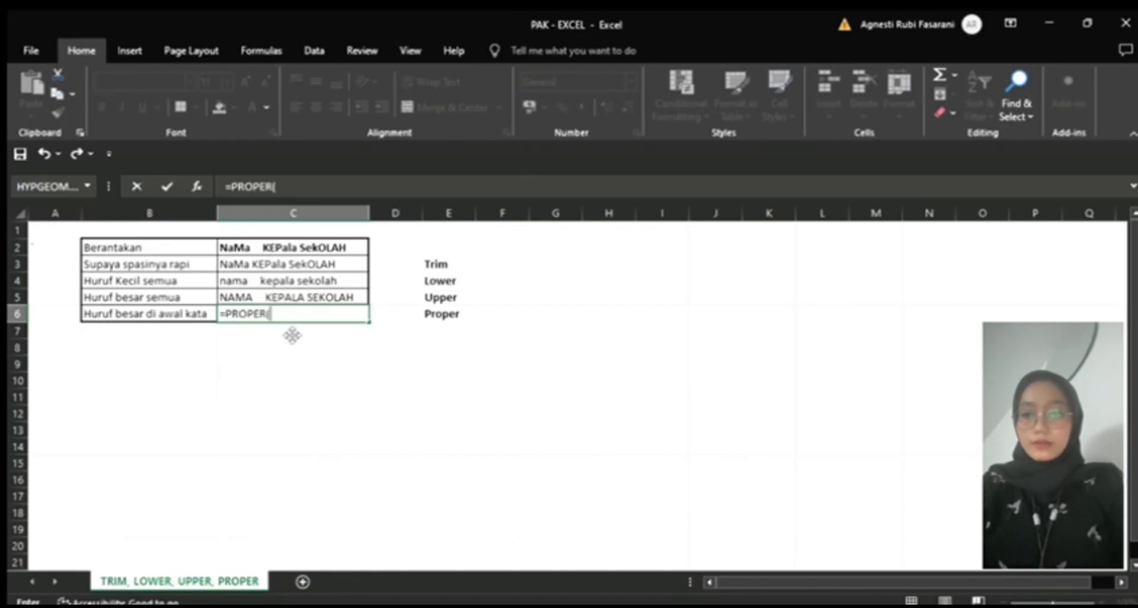
click(288, 247)
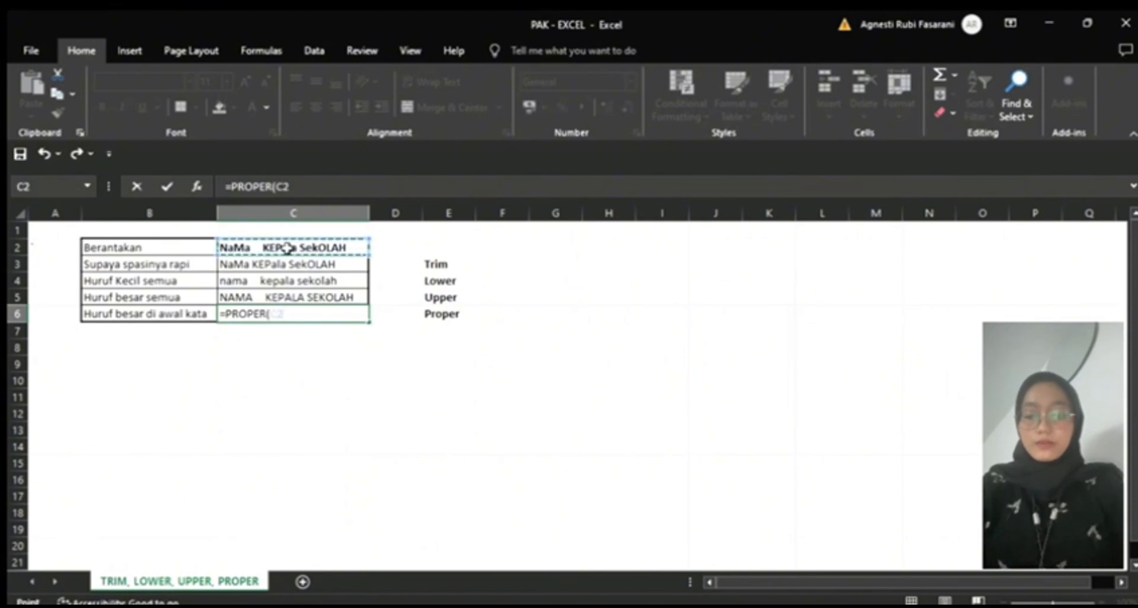
text())
key(Return)
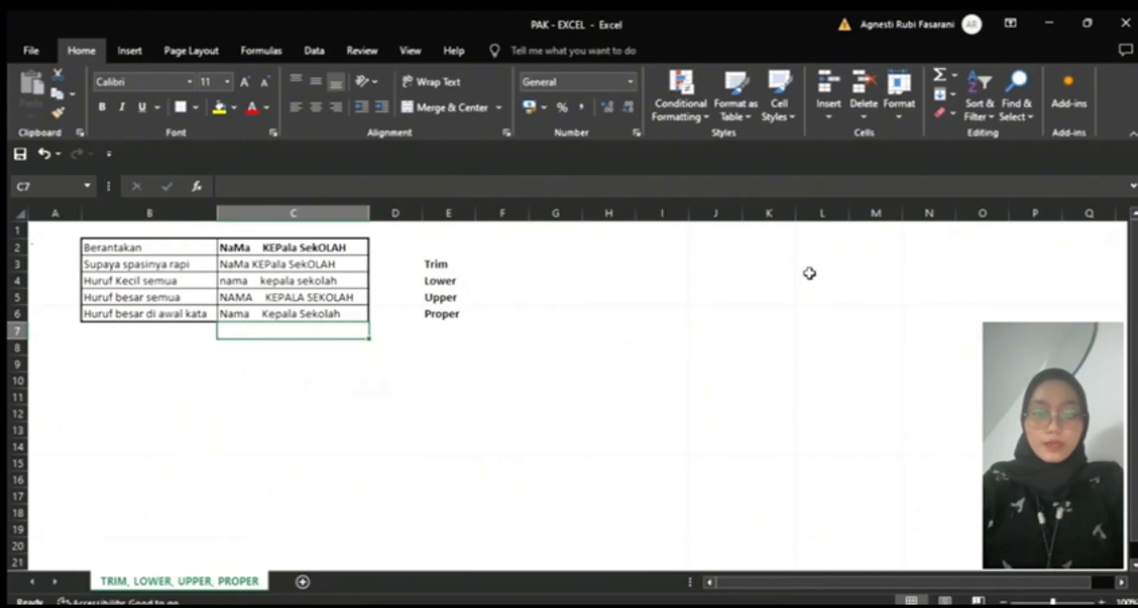
click(755, 269)
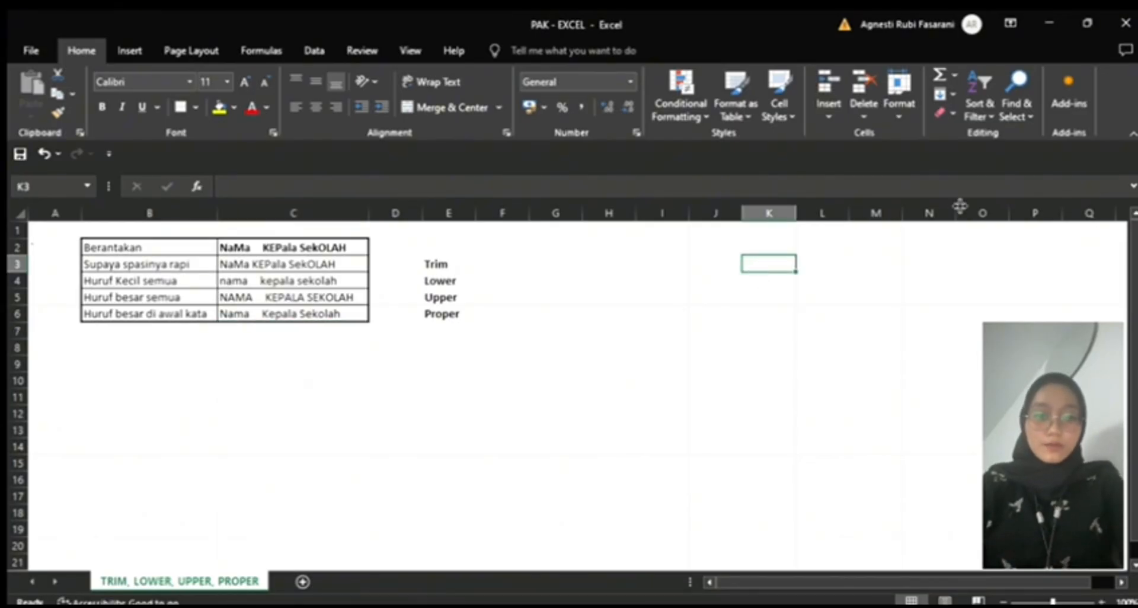